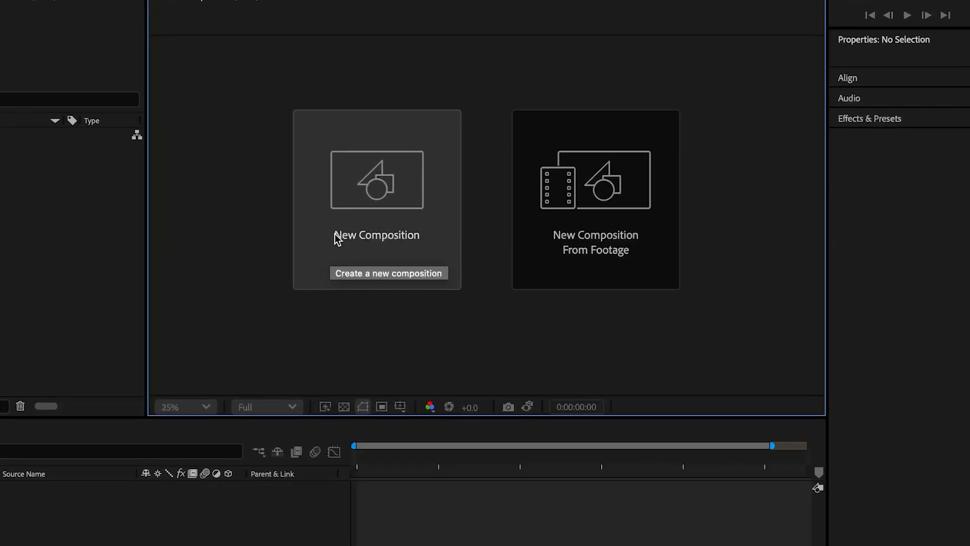
Create a composition named Main with the HD 1920x1080, 24 fps preset and a duration of 0:00:05:00.
{"action": "left_click", "coordinate": [338, 235]}
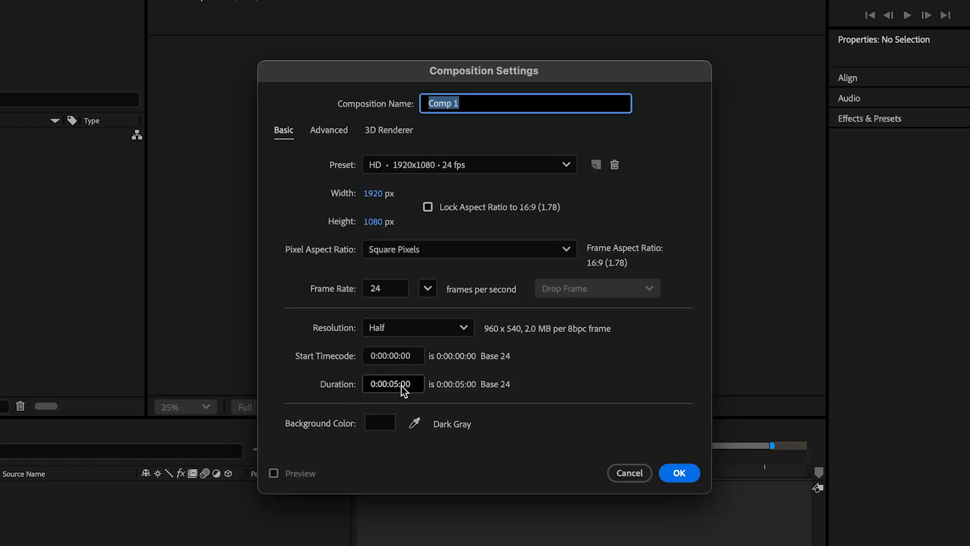
{"action": "left_click_drag", "start_coordinate": [476, 105], "coordinate": [432, 105]}
{"action": "type", "text": "Main"}
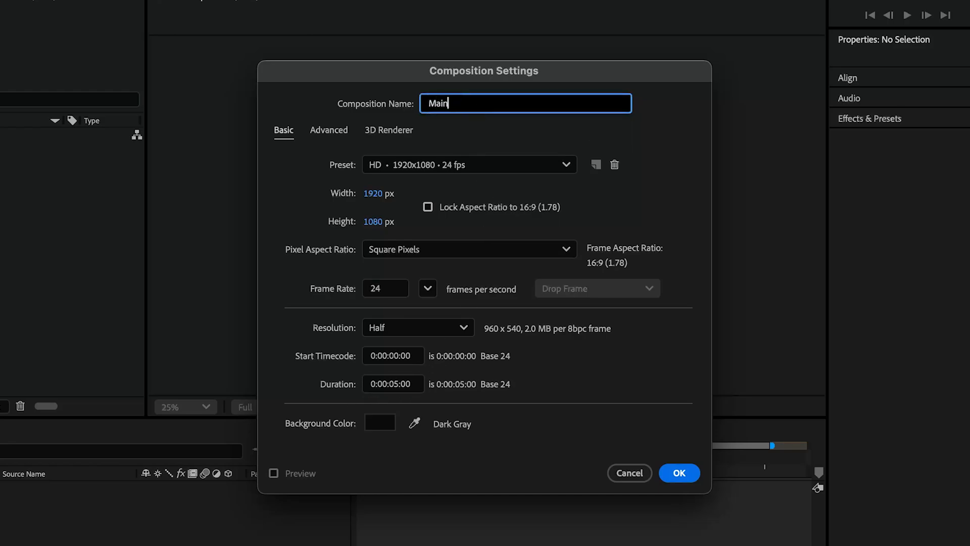
{"action": "key", "text": "Return"}
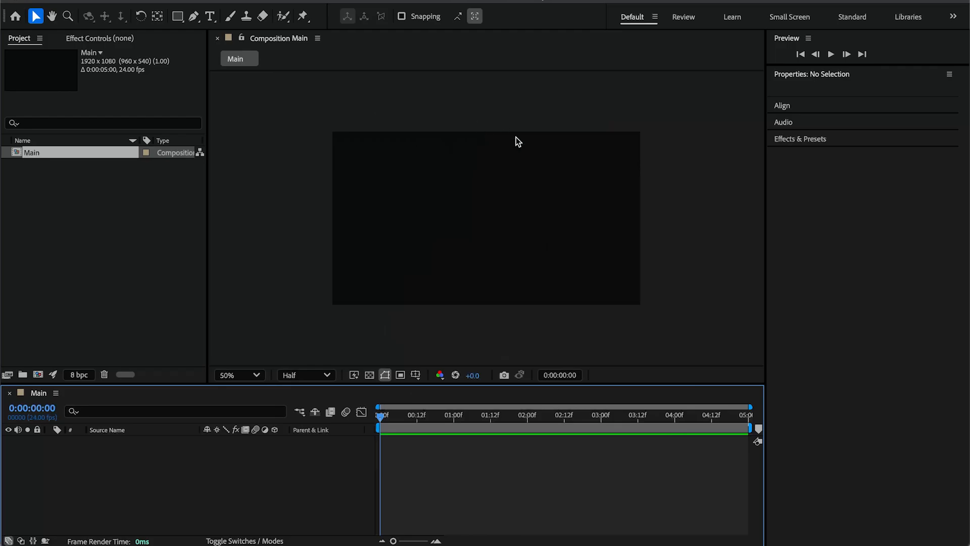
Add a text layer reading "EMBER" to the Main composition.
{"action": "key", "text": "shift+/"}
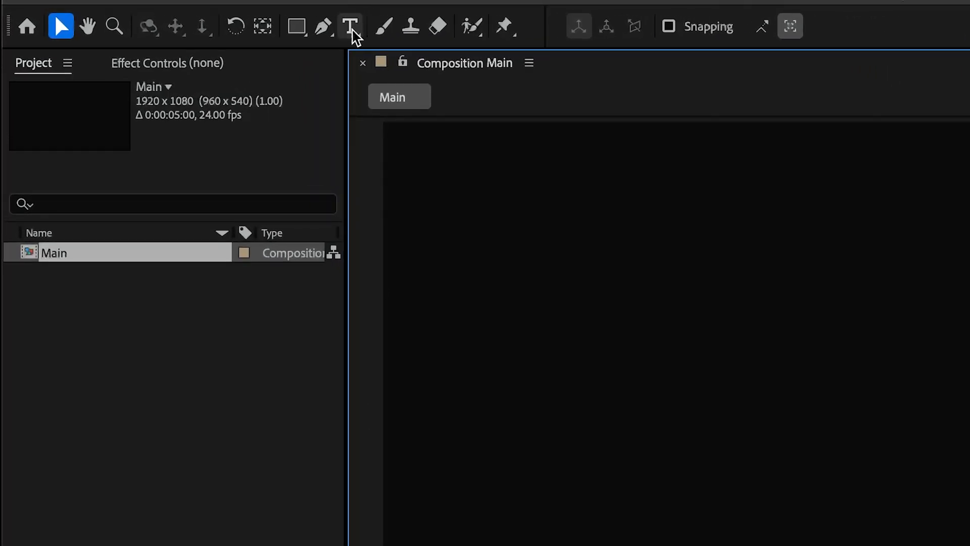
{"action": "left_click", "coordinate": [351, 30]}
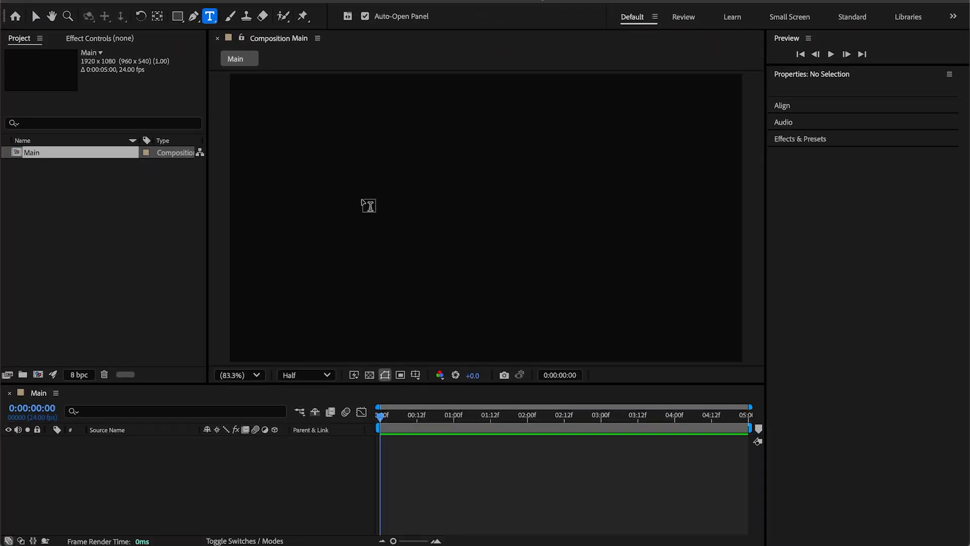
{"action": "left_click", "coordinate": [338, 166]}
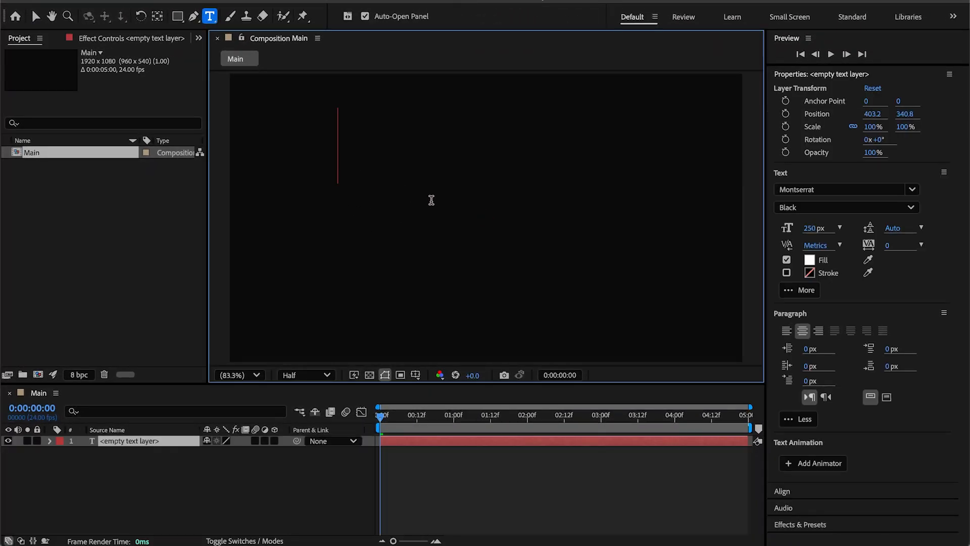
{"action": "type", "text": "EMBER"}
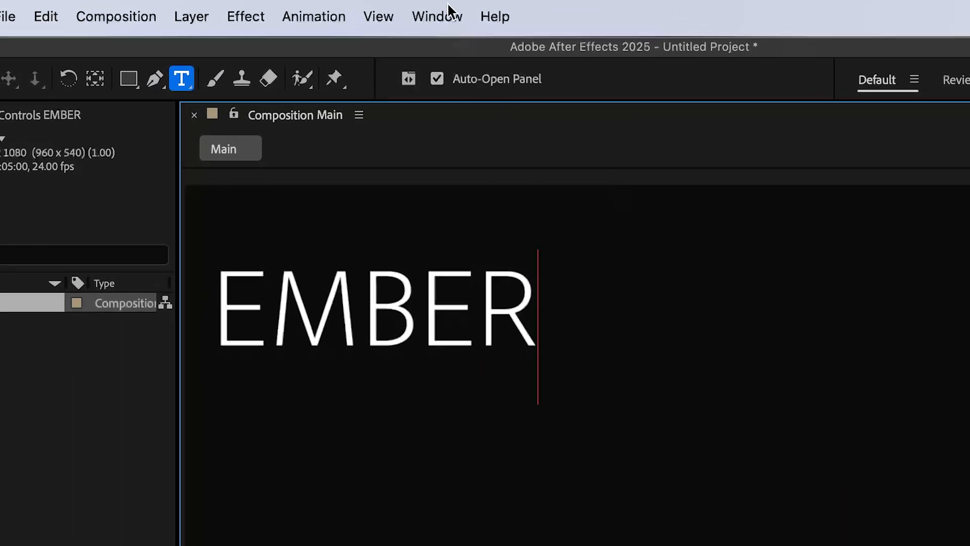
Try to set the font to Montserrat Black without selecting the EMBER characters.
{"action": "left_click", "coordinate": [452, 11]}
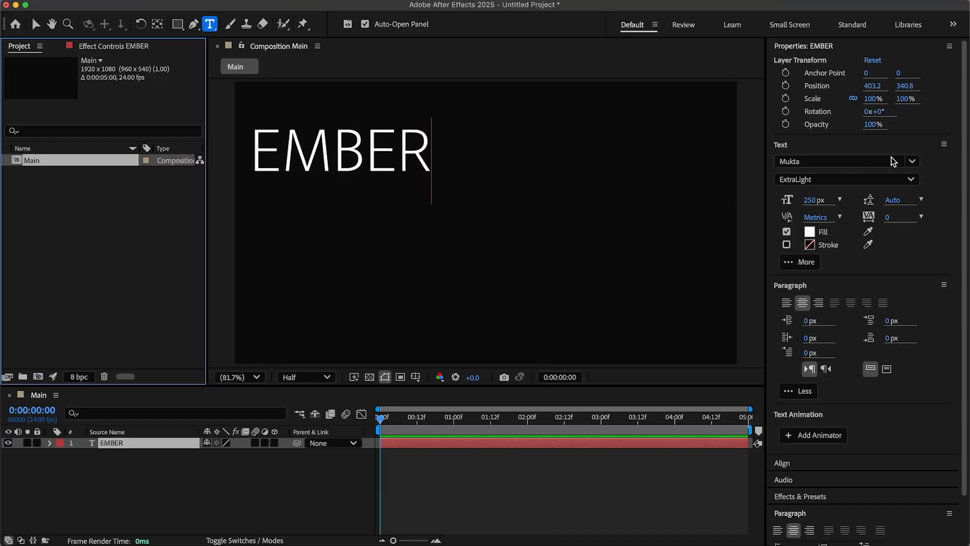
{"action": "left_click", "coordinate": [913, 162]}
{"action": "type", "text": "montser"}
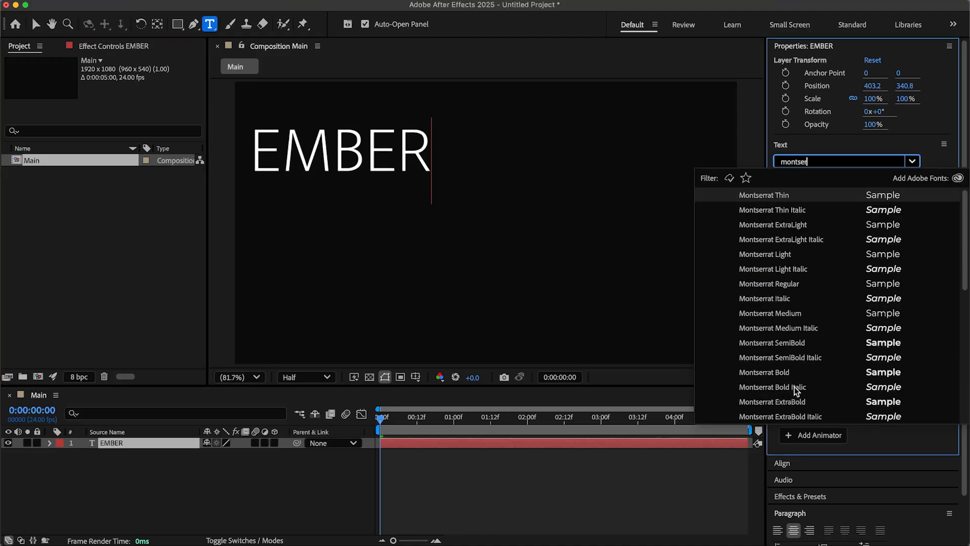
{"action": "scroll", "coordinate": [801, 400], "scroll_direction": "down", "scroll_amount": 1}
{"action": "left_click", "coordinate": [803, 410]}
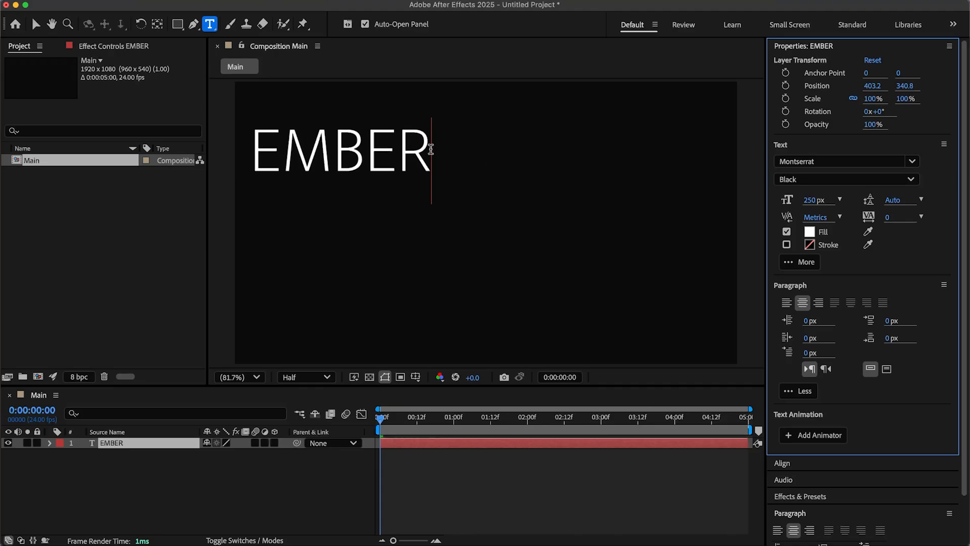
Select all the EMBER characters and set their font to Montserrat Black.
{"action": "left_click_drag", "start_coordinate": [432, 150], "coordinate": [252, 150]}
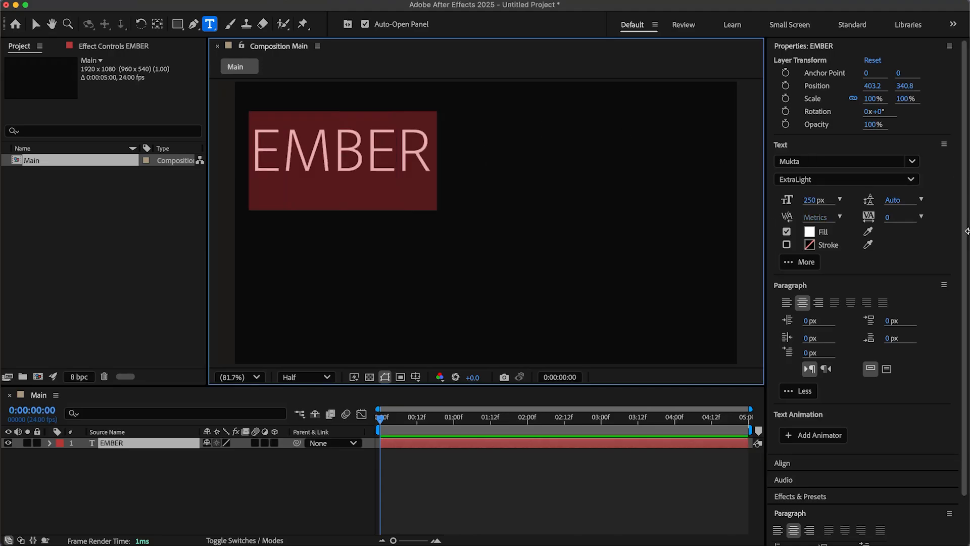
{"action": "left_click", "coordinate": [910, 162]}
{"action": "type", "text": "montser"}
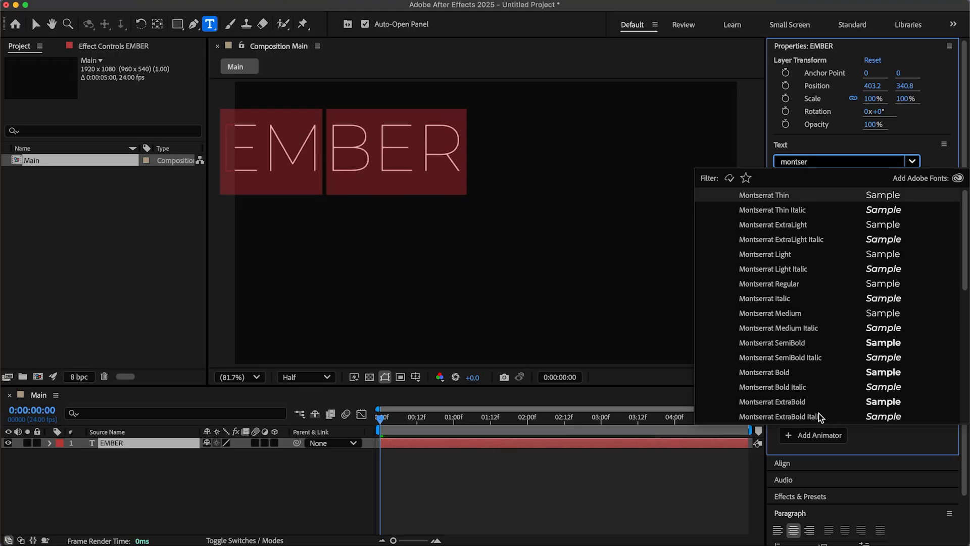
{"action": "scroll", "coordinate": [819, 417], "scroll_direction": "down", "scroll_amount": 3}
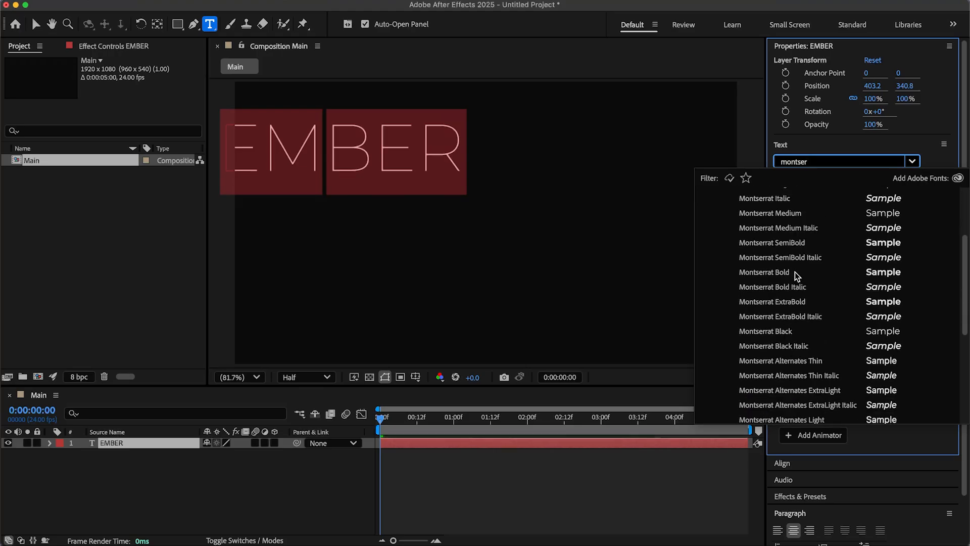
{"action": "left_click", "coordinate": [806, 334]}
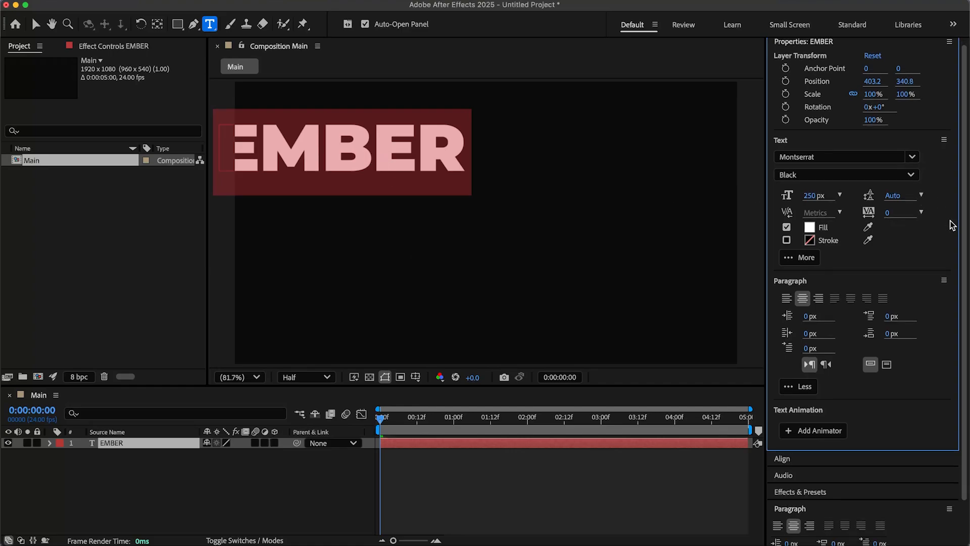
Center the EMBER text horizontally and vertically in the composition.
{"action": "scroll", "coordinate": [949, 223], "scroll_direction": "down", "scroll_amount": 2}
{"action": "left_click", "coordinate": [811, 413]}
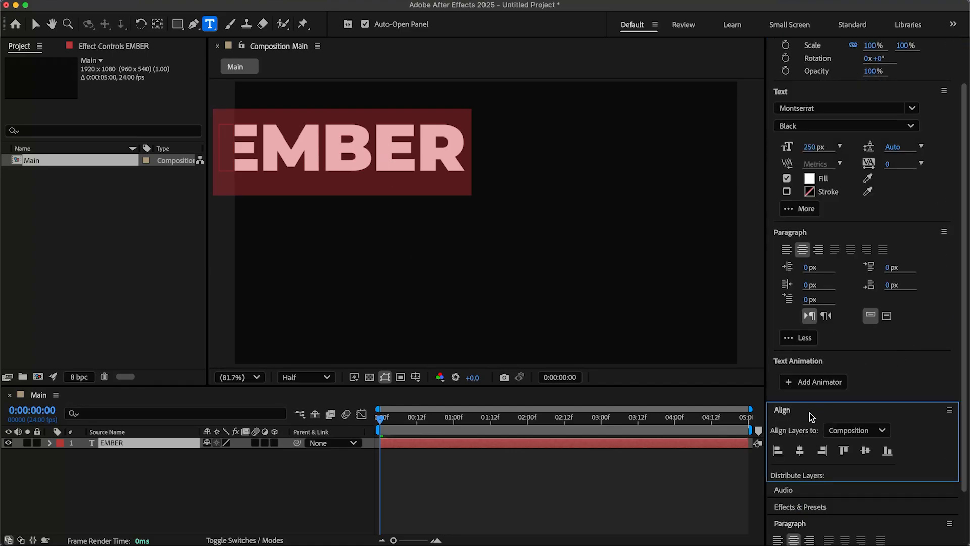
{"action": "left_click", "coordinate": [800, 450]}
{"action": "left_click", "coordinate": [865, 451]}
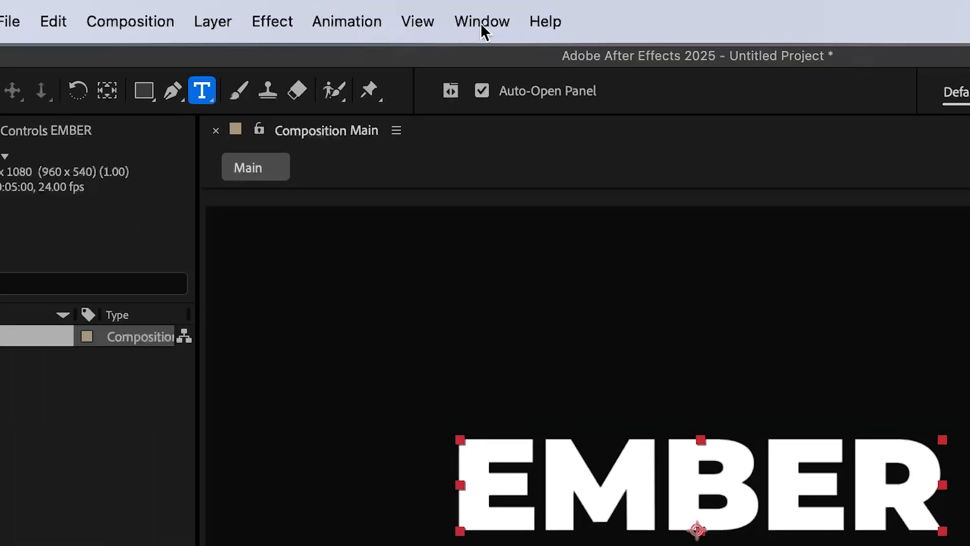
{"action": "left_click", "coordinate": [481, 23]}
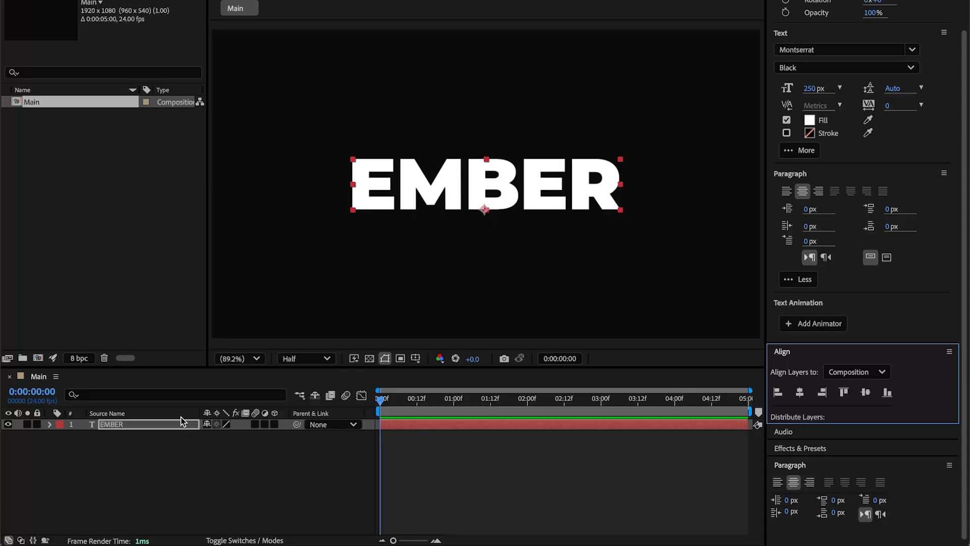
Try an unlinked vertical scale of 65% on the EMBER layer to test its anchor point, and undo the scaling.
{"action": "left_click", "coordinate": [180, 423]}
{"action": "scroll", "coordinate": [476, 260], "scroll_direction": "up", "scroll_amount": 1}
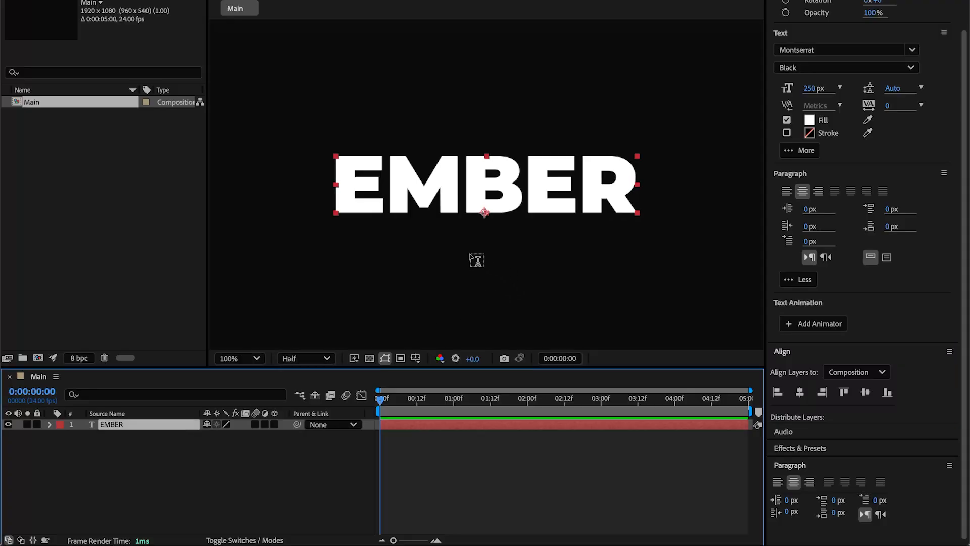
{"action": "key", "text": "period"}
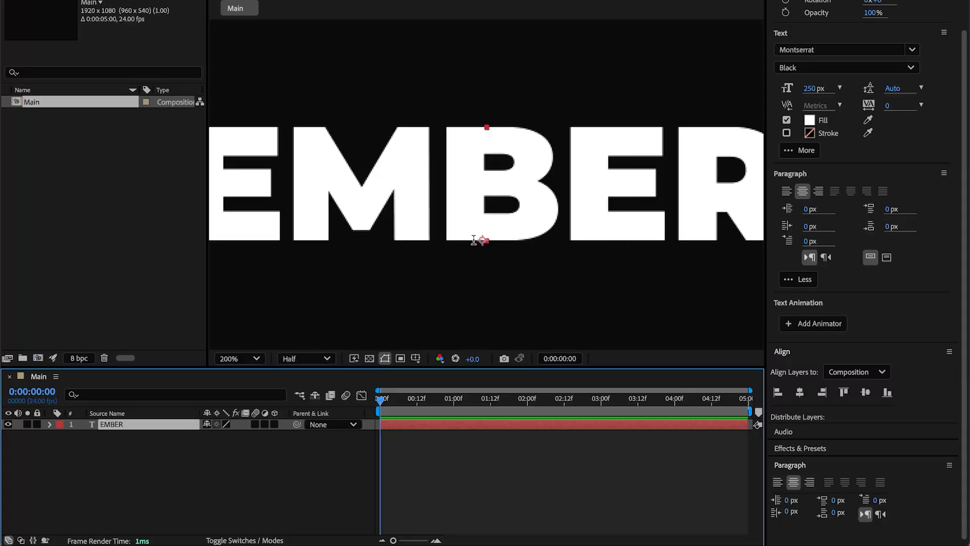
{"action": "key", "text": "comma"}
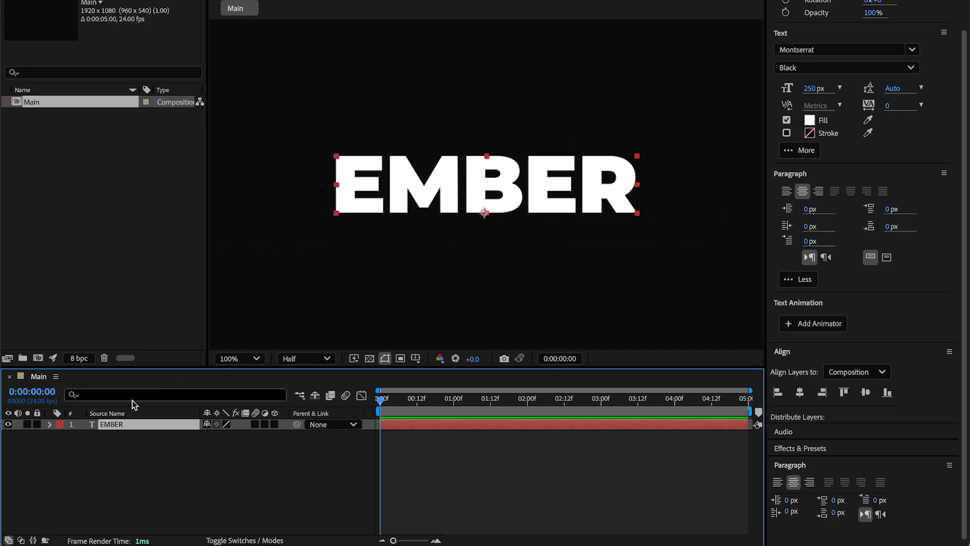
{"action": "key", "text": "s"}
{"action": "left_click", "coordinate": [207, 436]}
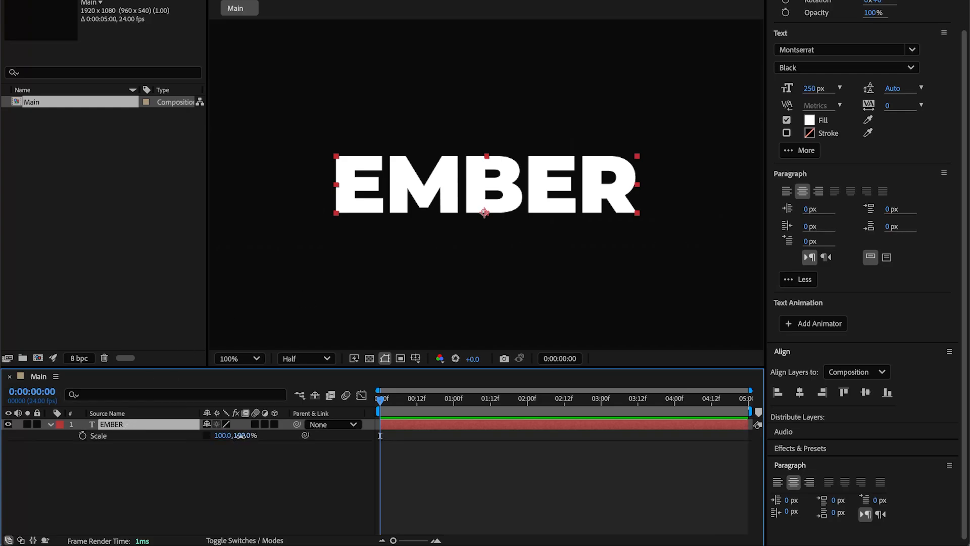
{"action": "left_click_drag", "start_coordinate": [239, 435], "coordinate": [224, 435]}
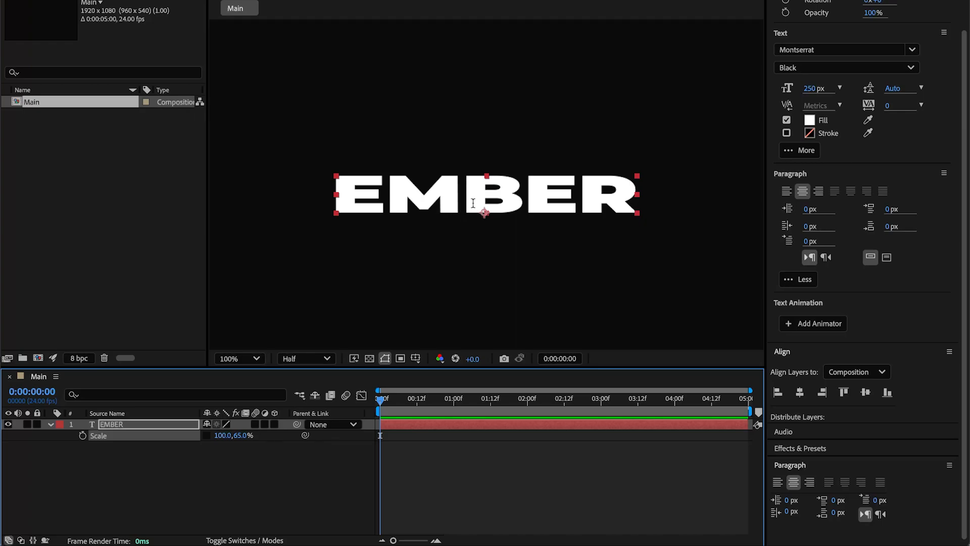
{"action": "key", "text": "ctrl+z"}
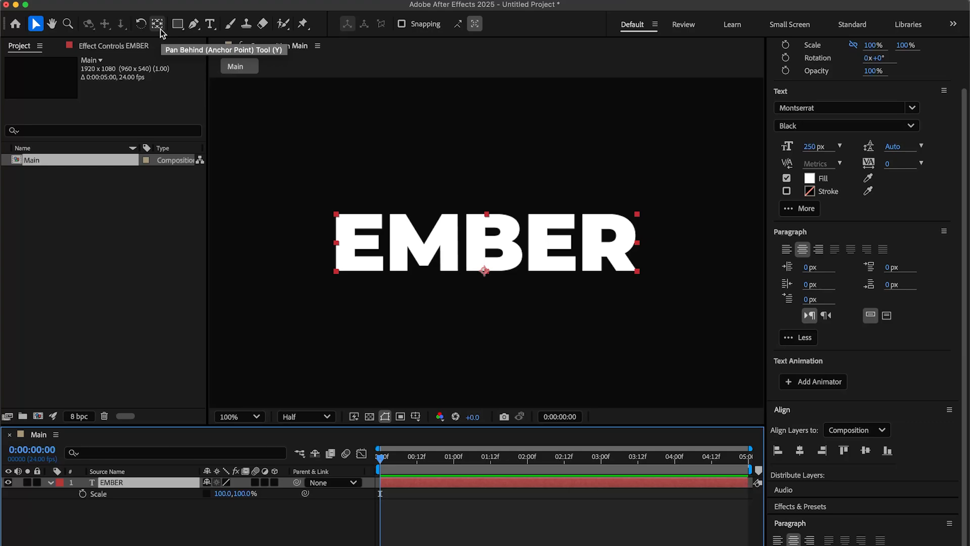
Center the EMBER layer's anchor point on the text, then collapse and deselect the layer.
{"action": "left_click", "coordinate": [158, 24]}
{"action": "key", "text": "super+alt+Home"}
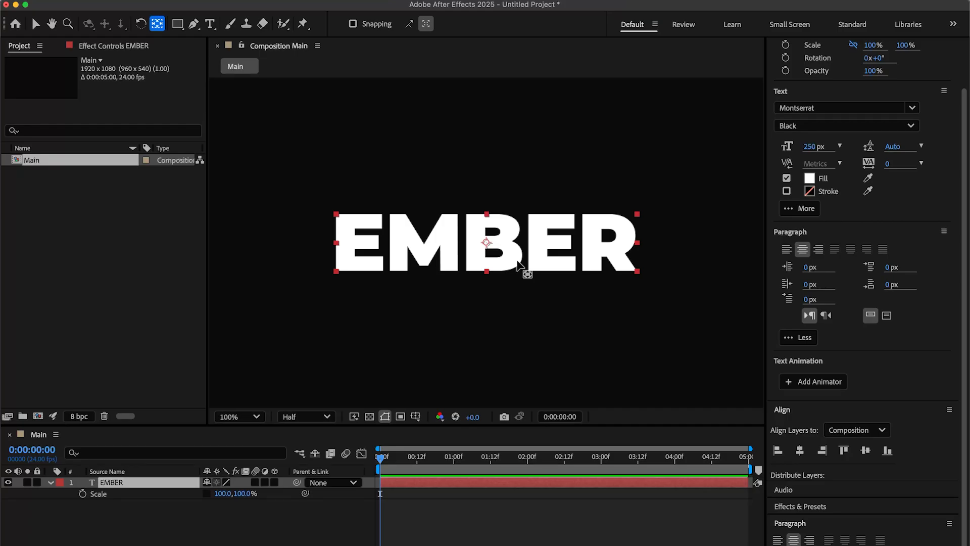
{"action": "key", "text": "s"}
{"action": "left_click", "coordinate": [291, 514]}
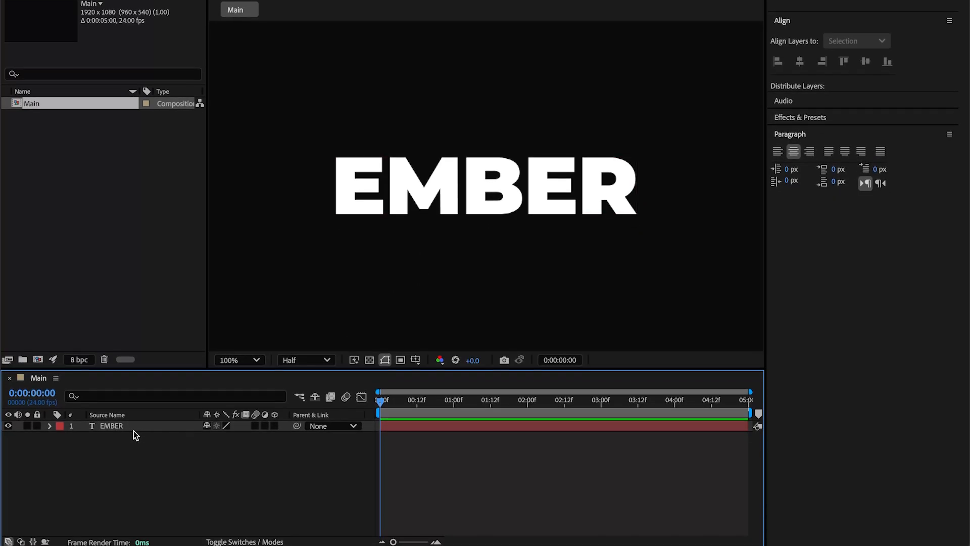
Add a Tracking animator to the EMBER text layer and show its tracking properties.
{"action": "left_click", "coordinate": [50, 426]}
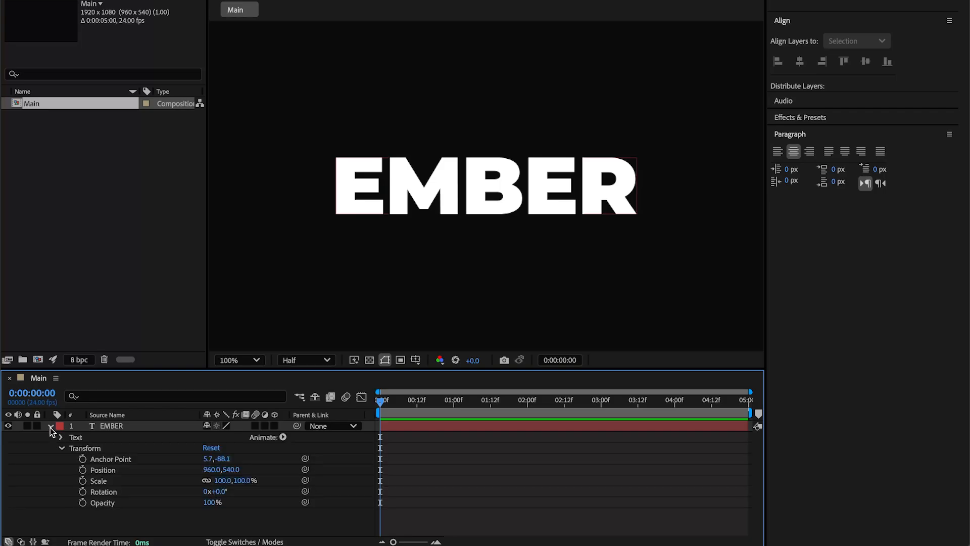
{"action": "left_click", "coordinate": [283, 437]}
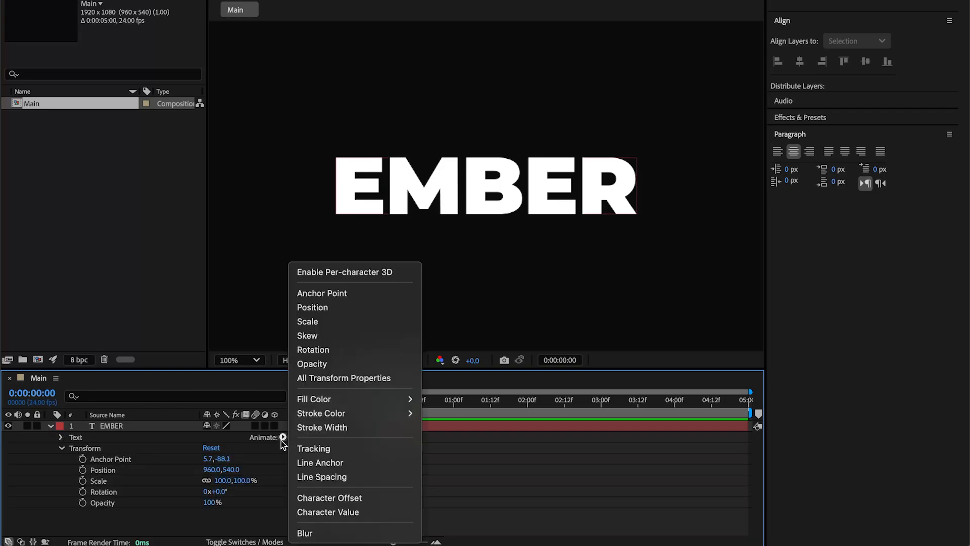
{"action": "left_click", "coordinate": [362, 448]}
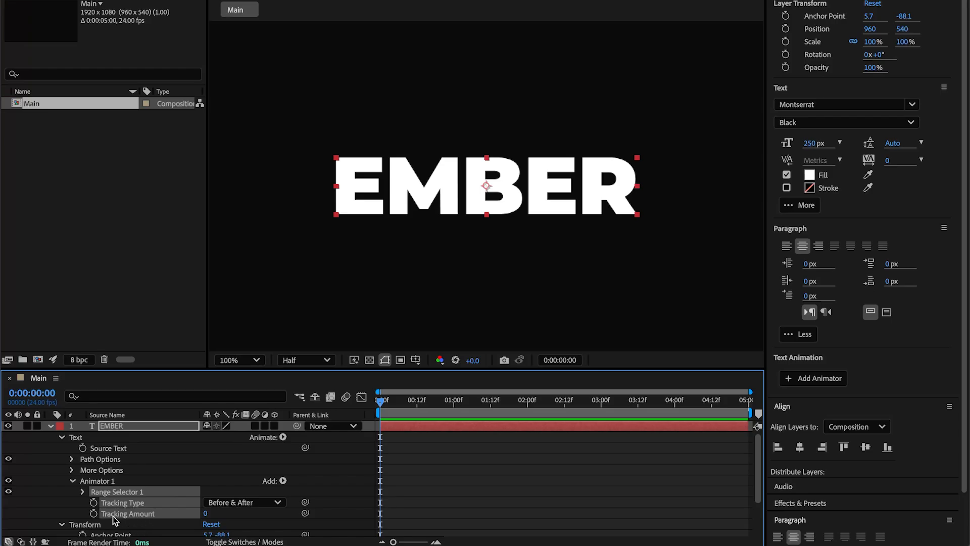
{"action": "left_click", "coordinate": [72, 481]}
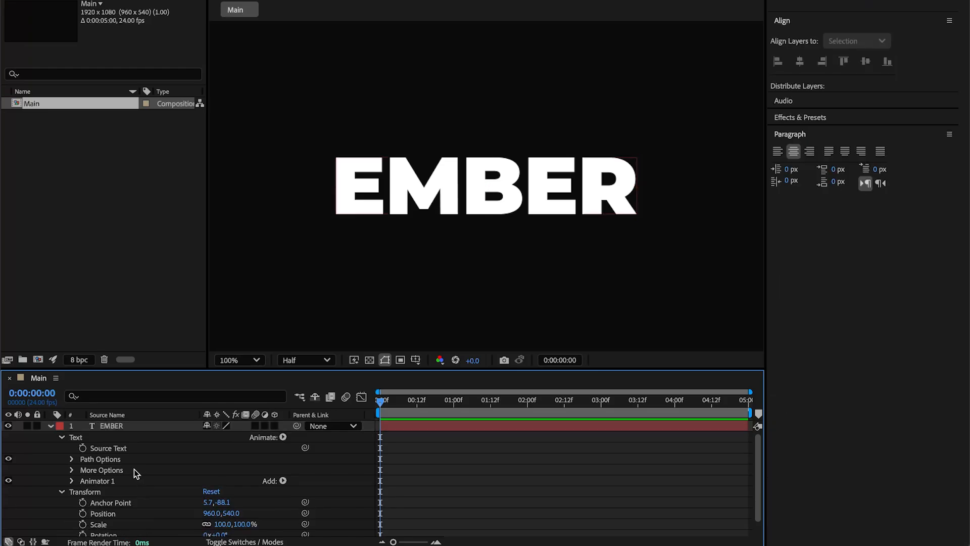
{"action": "left_click", "coordinate": [71, 481]}
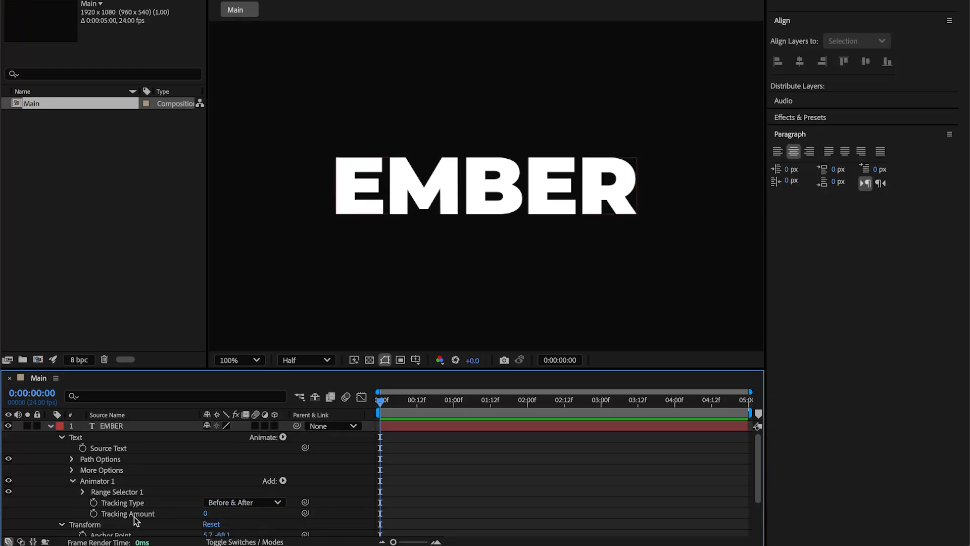
Create a Tracking Amount keyframe with value 0 and move it to 0:00:01:00.
{"action": "left_click", "coordinate": [93, 514]}
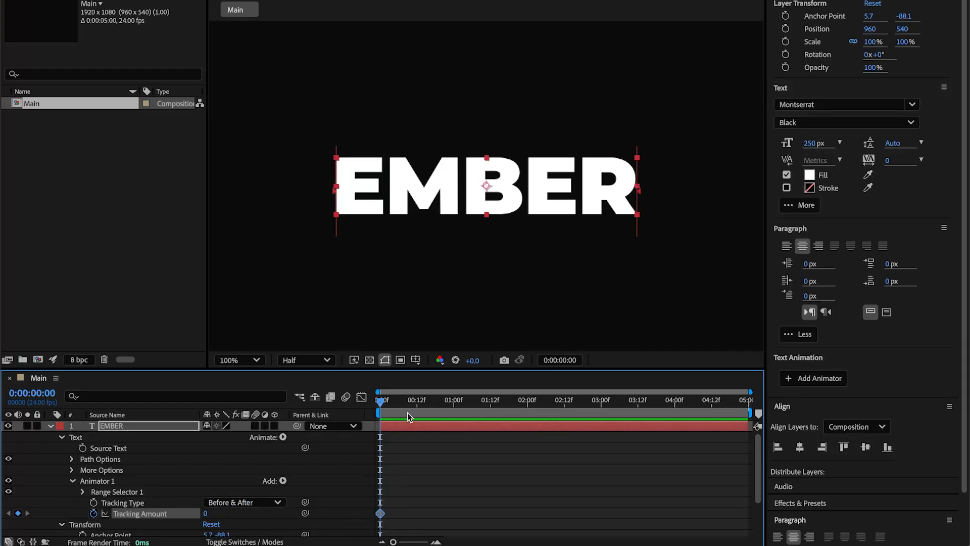
{"action": "left_click_drag", "start_coordinate": [416, 396], "coordinate": [452, 391]}
{"action": "left_click_drag", "start_coordinate": [380, 515], "coordinate": [455, 515]}
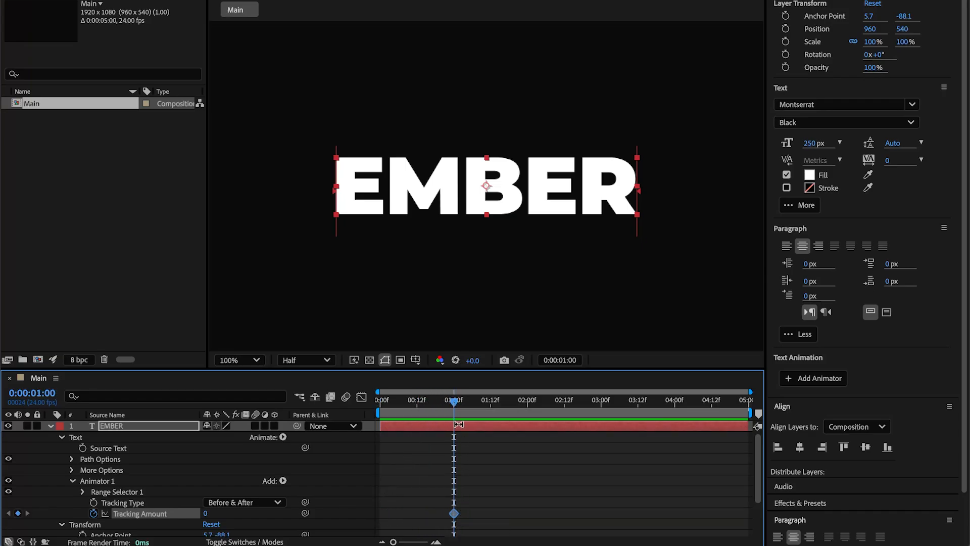
Return to 0:00:00:00, set the Tracking Amount to -177 there, and deselect the layer.
{"action": "left_click_drag", "start_coordinate": [454, 401], "coordinate": [376, 404]}
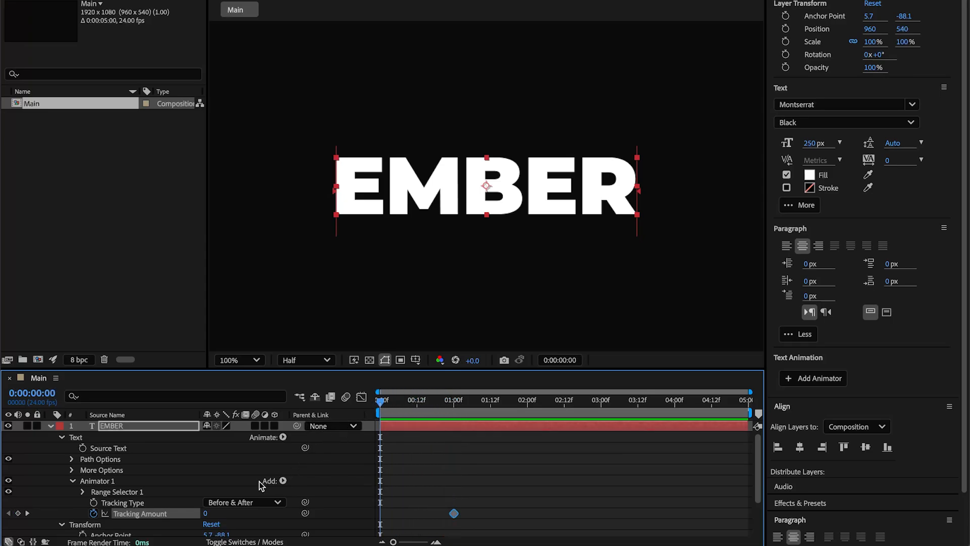
{"action": "left_click_drag", "start_coordinate": [206, 514], "coordinate": [117, 514]}
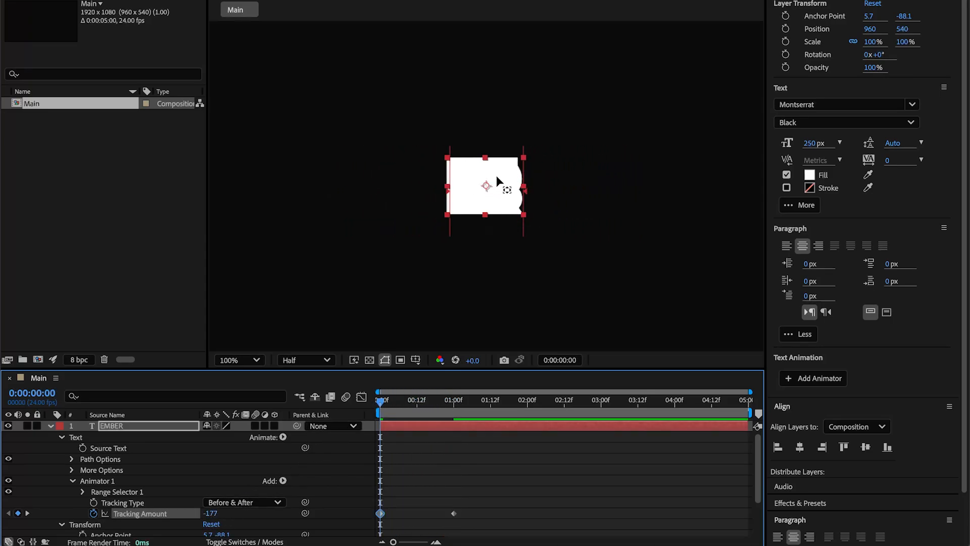
{"action": "left_click", "coordinate": [510, 481]}
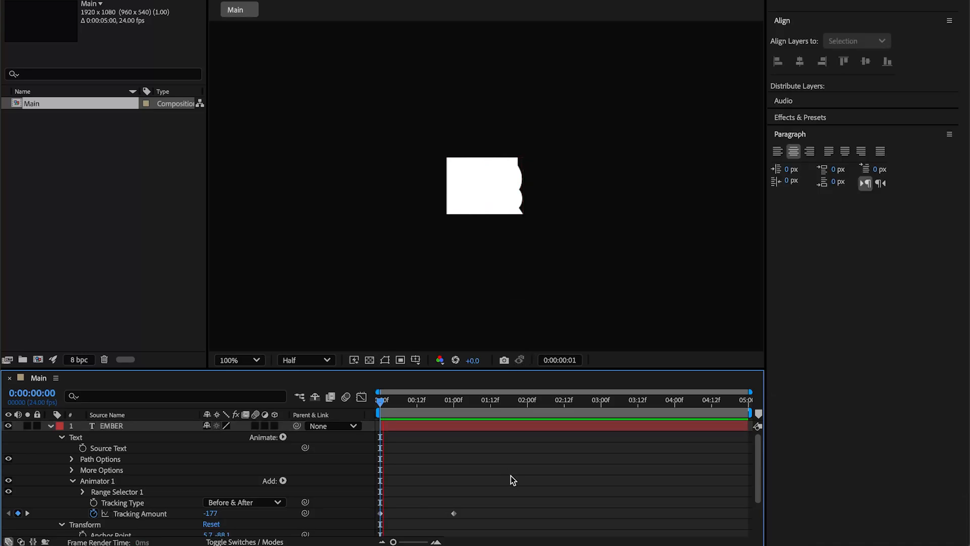
Preview the EMBER tracking animation and check the frame at 0:00:00:15.
{"action": "key", "text": "space"}
{"action": "key", "text": "space"}
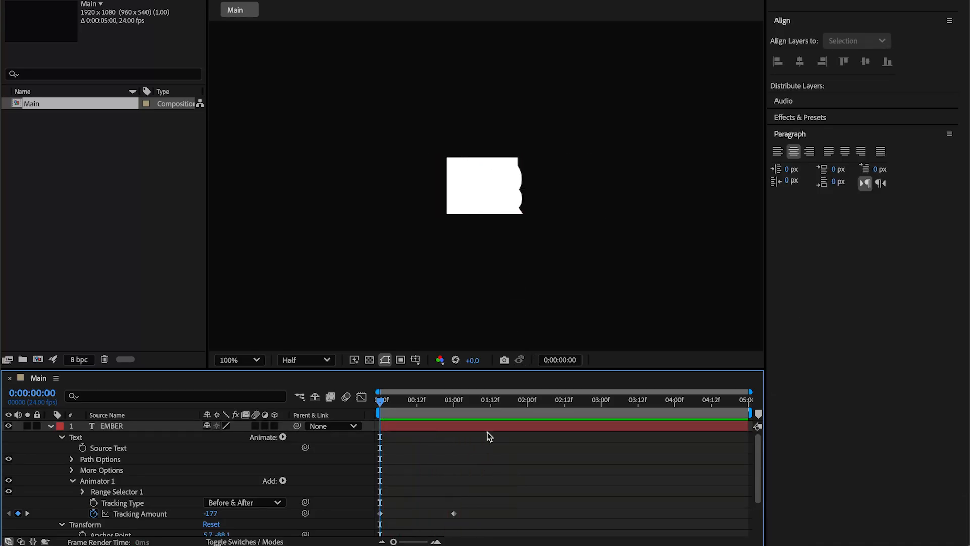
{"action": "key", "text": "space"}
{"action": "left_click", "coordinate": [425, 403]}
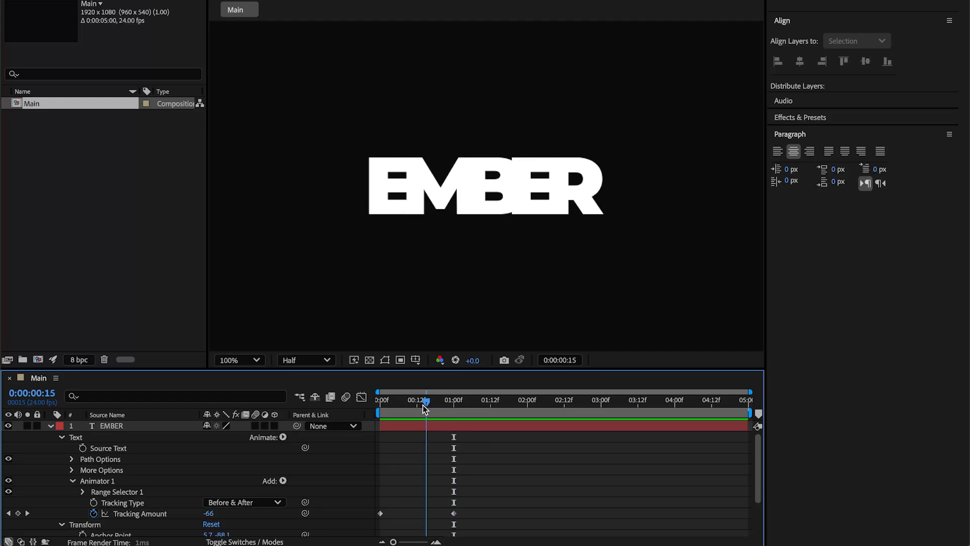
Apply Easy Ease to both Tracking Amount keyframes and preview the animation from the start.
{"action": "key", "text": "Home"}
{"action": "left_click_drag", "start_coordinate": [521, 494], "coordinate": [381, 525]}
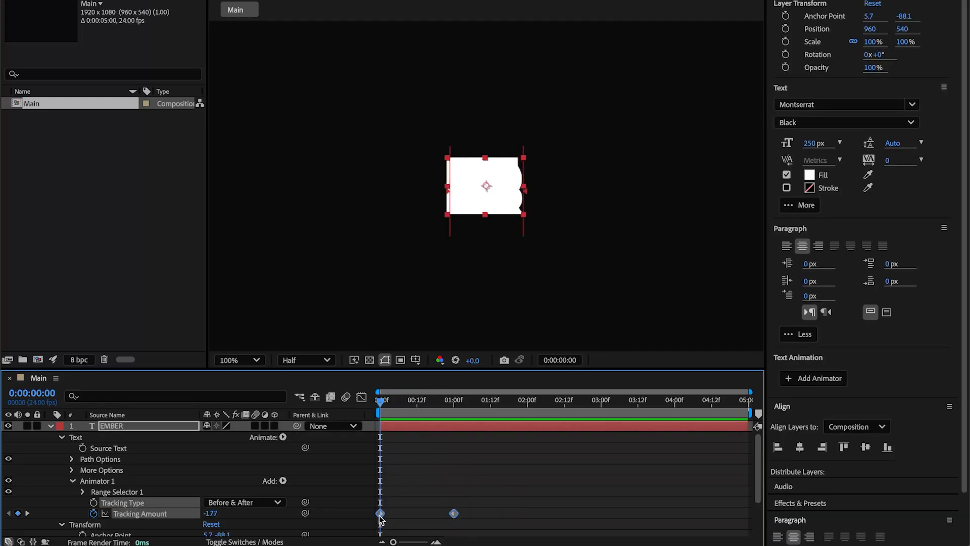
{"action": "right_click", "coordinate": [380, 516]}
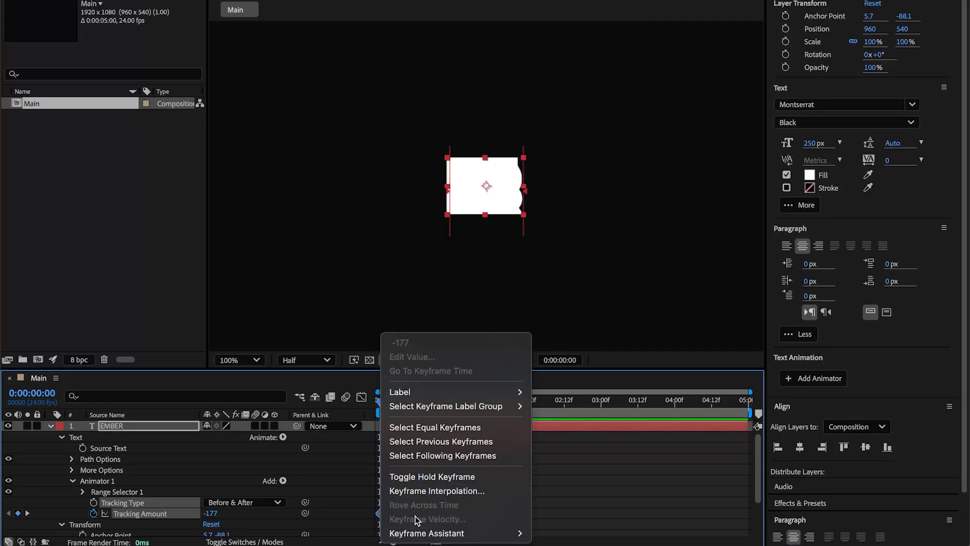
{"action": "mouse_move", "coordinate": [424, 537]}
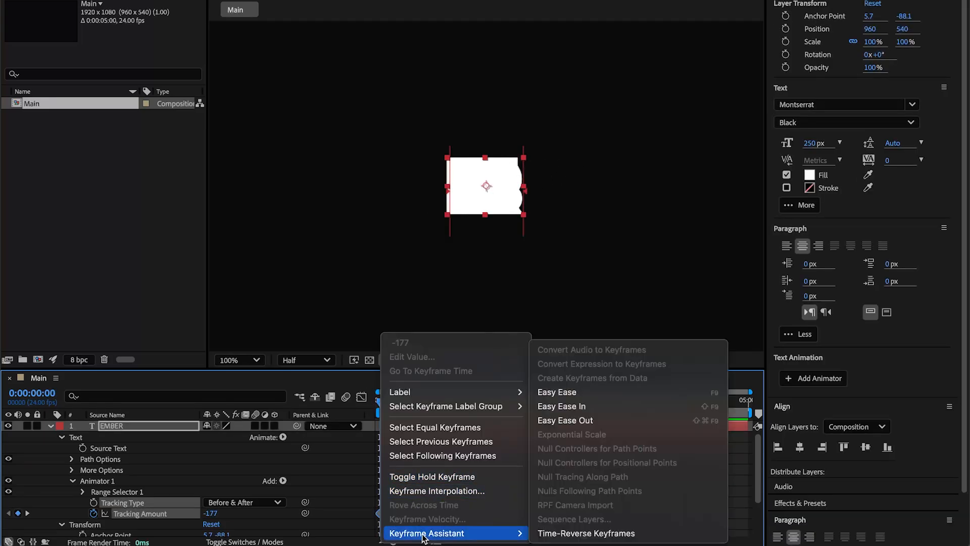
{"action": "left_click", "coordinate": [572, 393]}
{"action": "key", "text": "space"}
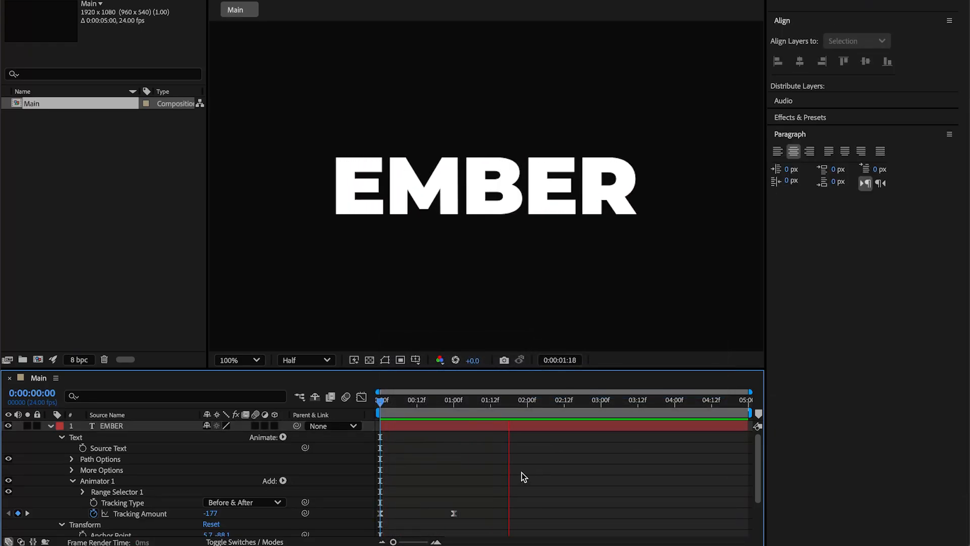
Set the Tracking Amount to 25 at the composition's last frame, 0:00:04:23.
{"action": "left_click", "coordinate": [442, 407]}
{"action": "left_click_drag", "start_coordinate": [443, 408], "coordinate": [762, 432]}
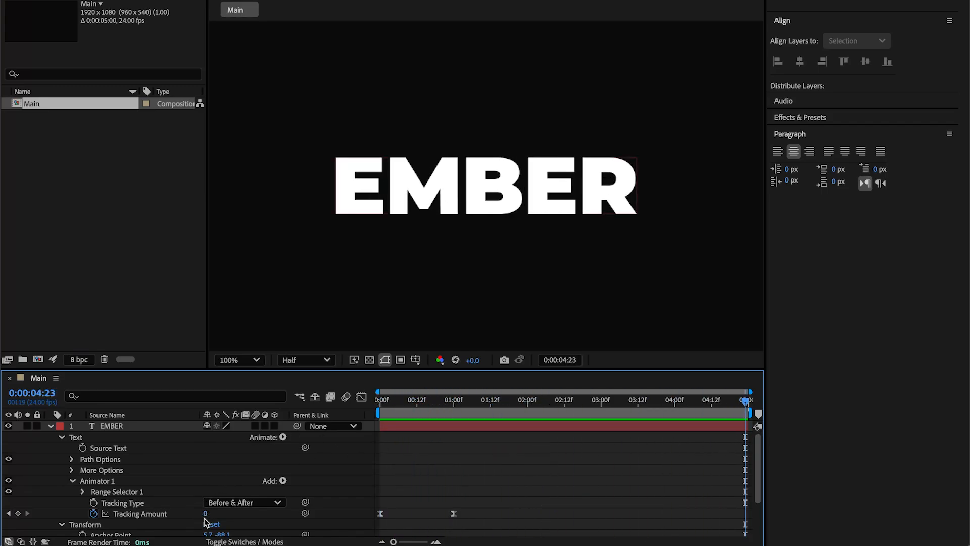
{"action": "left_click_drag", "start_coordinate": [204, 518], "coordinate": [207, 515]}
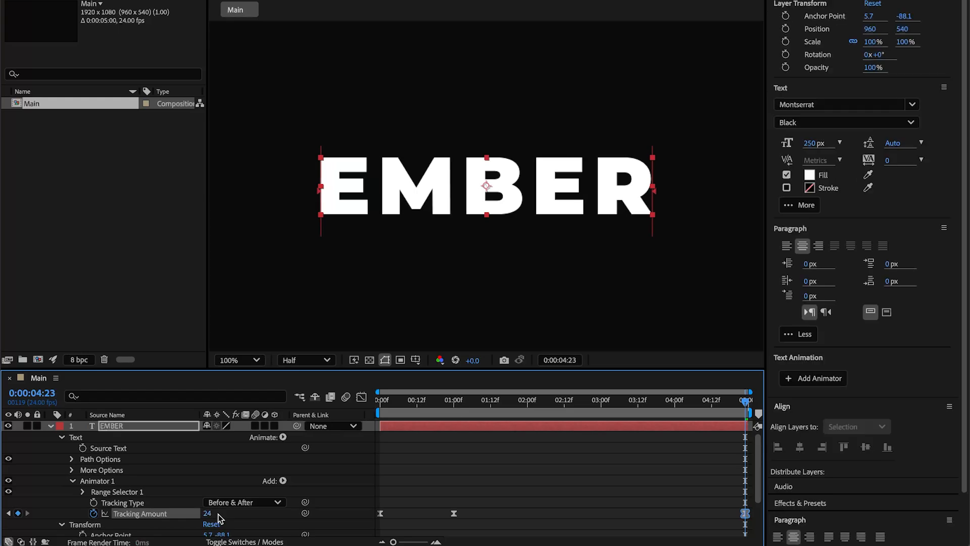
{"action": "left_click", "coordinate": [208, 514]}
{"action": "type", "text": "25"}
{"action": "key", "text": "Return"}
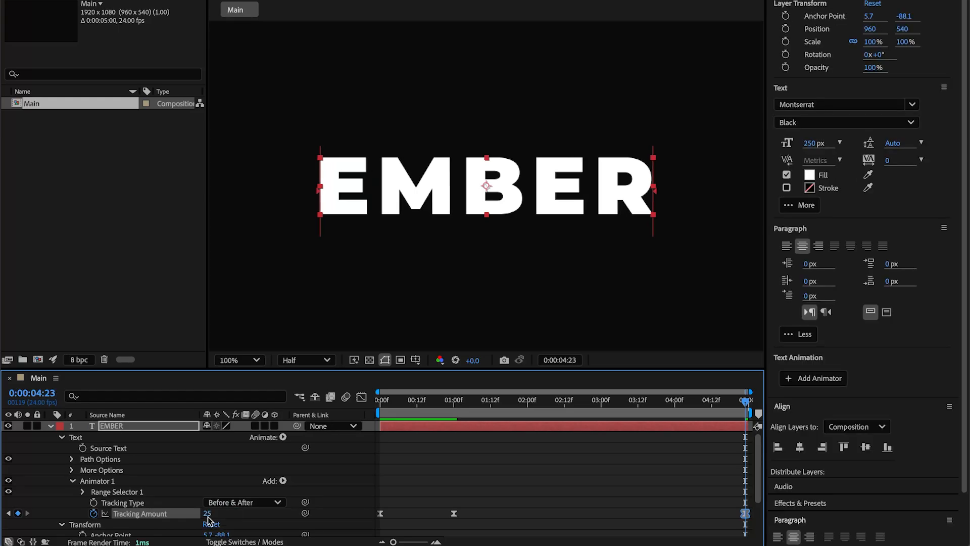
Preview the three-keyframe tracking animation from the start of the composition.
{"action": "key", "text": "space"}
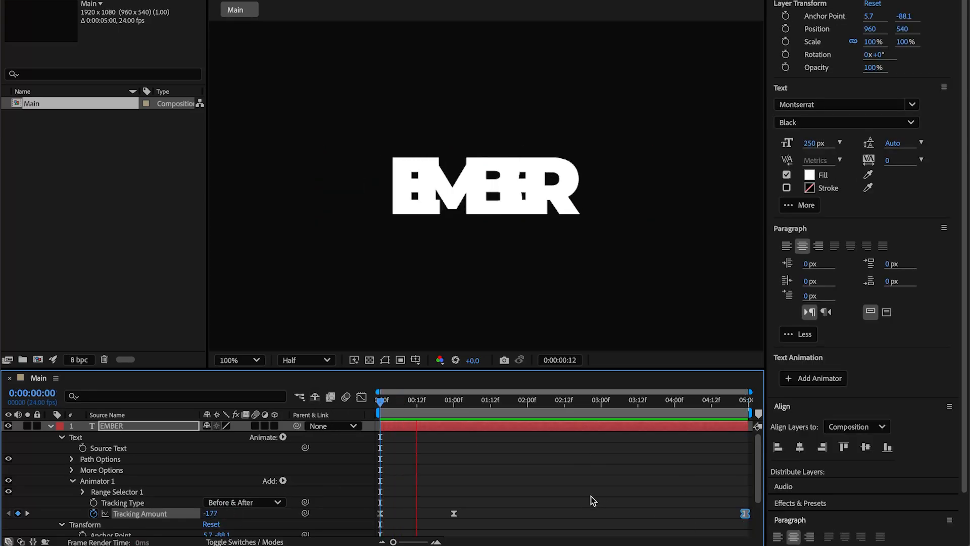
{"action": "key", "text": "space"}
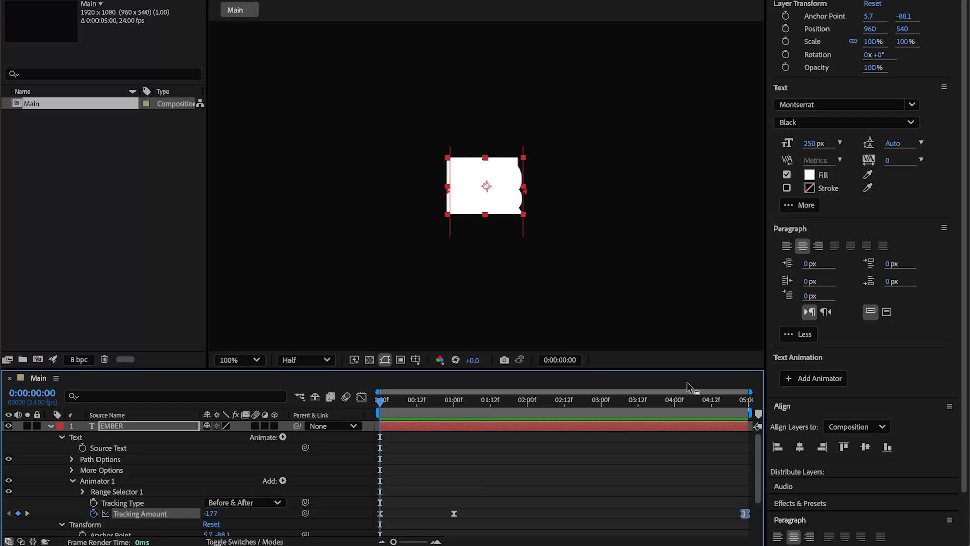
{"action": "key", "text": "space"}
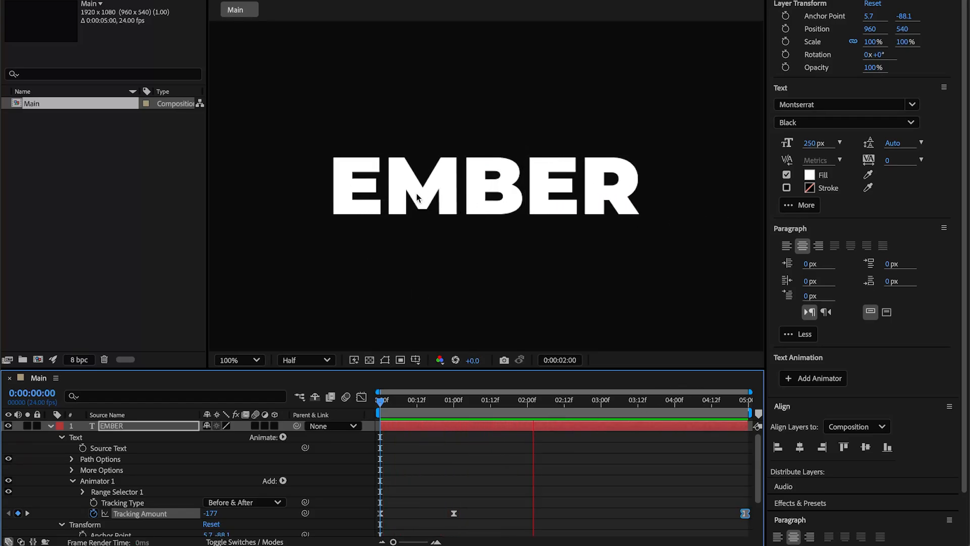
{"action": "key", "text": "space"}
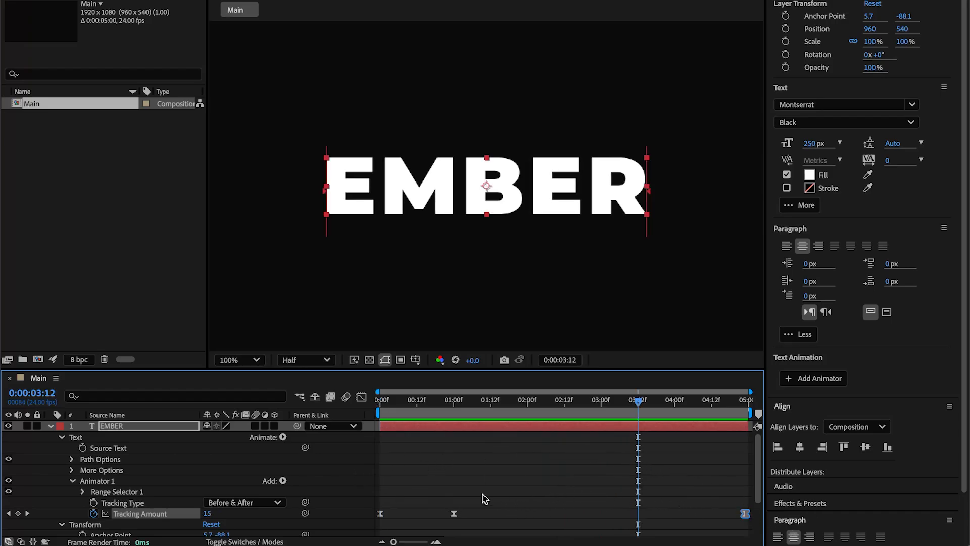
Show the Tracking Amount value graph in the Graph Editor and make the timeline area taller.
{"action": "left_click", "coordinate": [360, 397]}
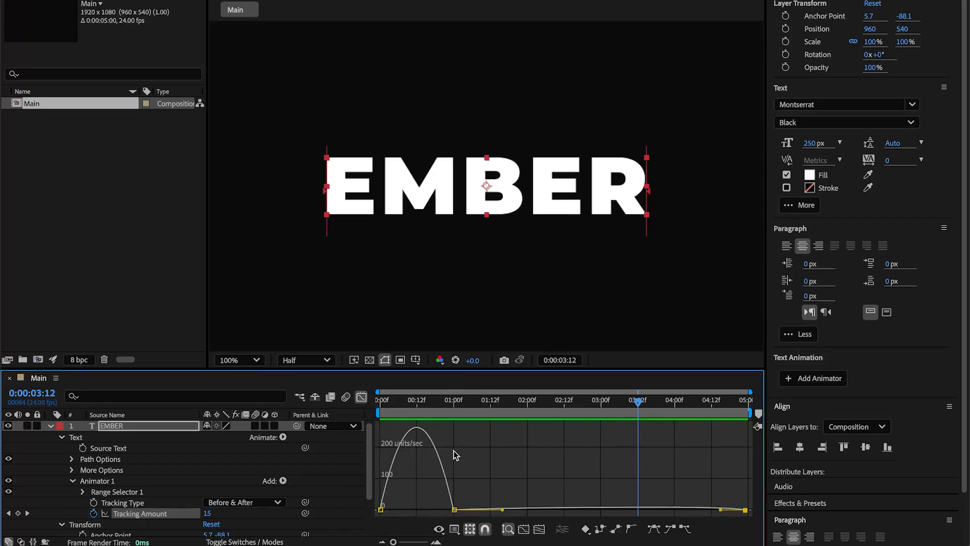
{"action": "right_click", "coordinate": [479, 450]}
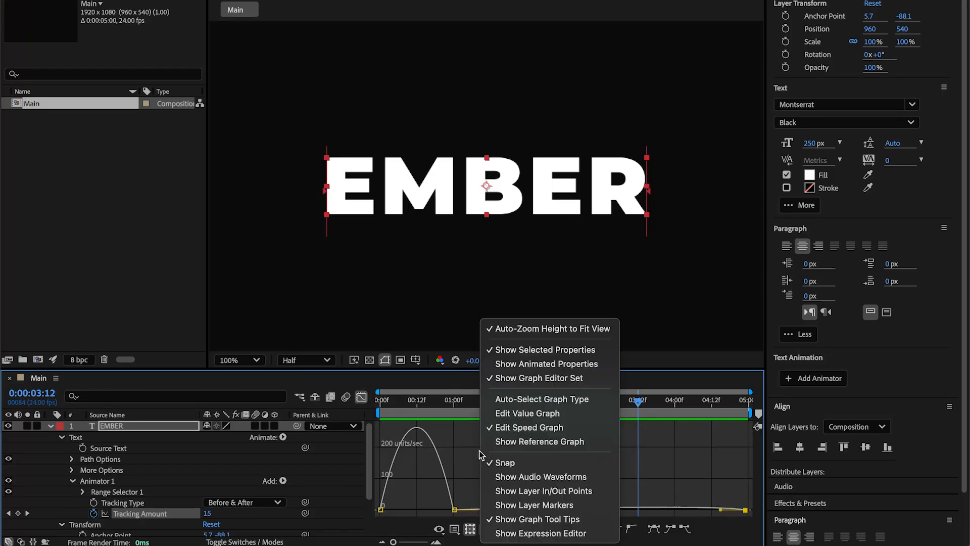
{"action": "left_click", "coordinate": [527, 414]}
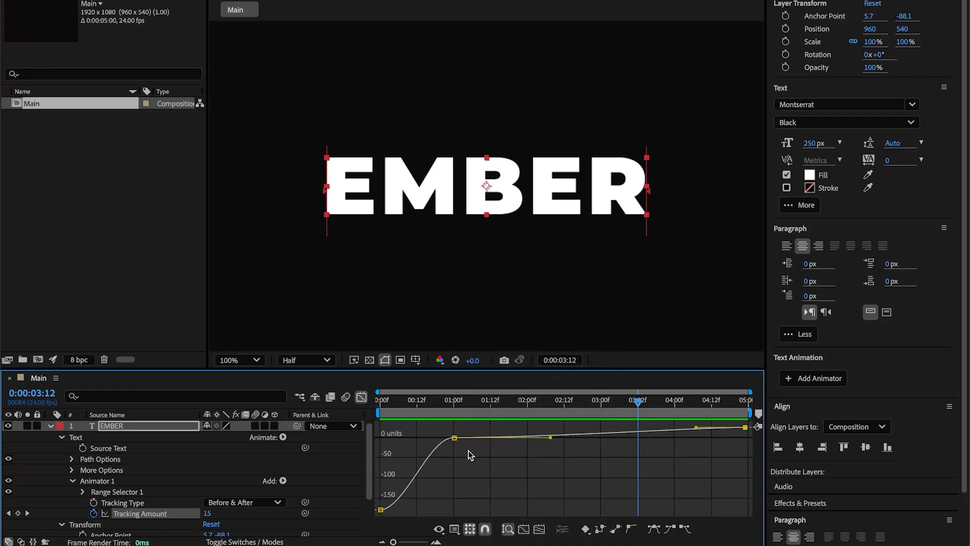
{"action": "left_click_drag", "start_coordinate": [323, 372], "coordinate": [333, 329]}
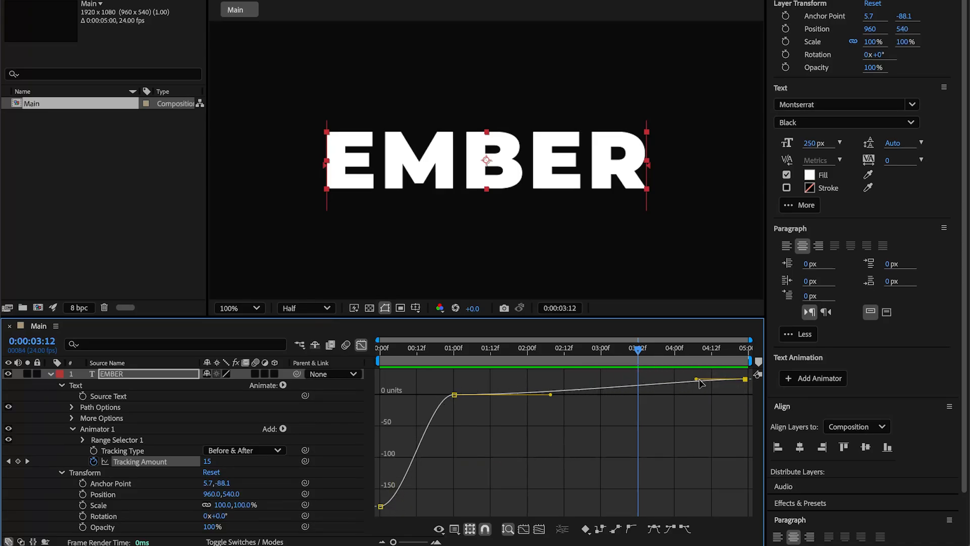
Try raising and shortening the outgoing handle of the 0:00:01:00 keyframe, and undo that change.
{"action": "left_click", "coordinate": [454, 395]}
{"action": "left_click_drag", "start_coordinate": [551, 395], "coordinate": [492, 383]}
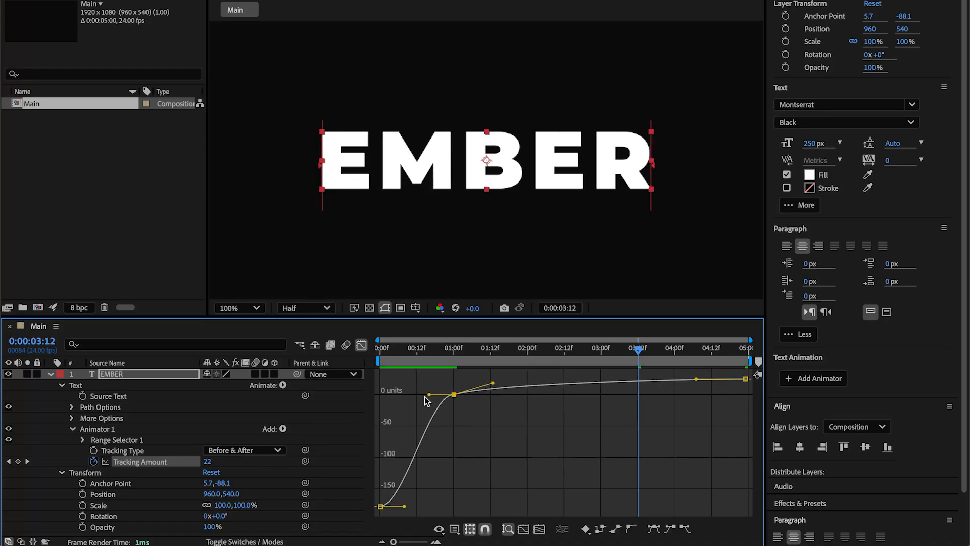
{"action": "key", "text": "ctrl+z"}
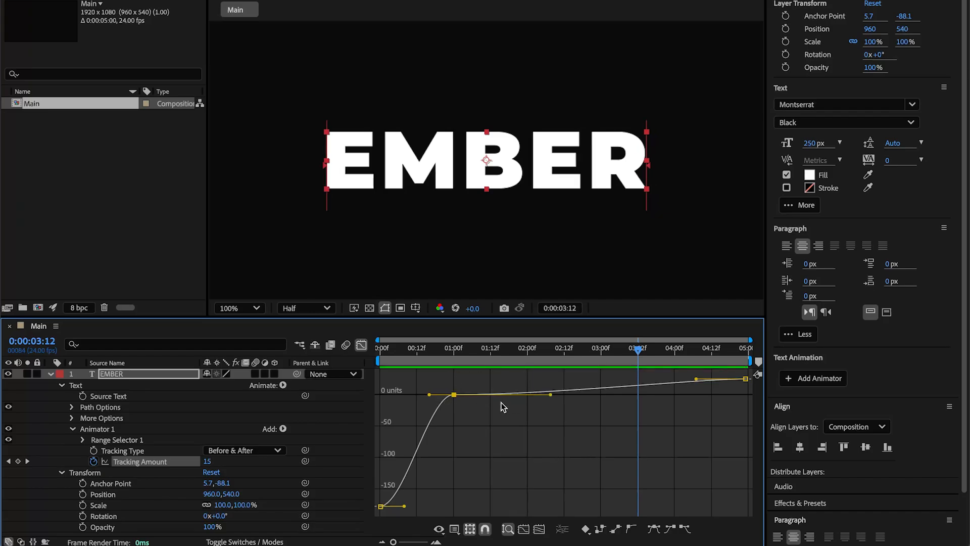
Convert the 0:00:01:00 keyframe to Auto Bezier and extend its incoming handle back to 0:00:00:00.
{"action": "left_click", "coordinate": [633, 529]}
{"action": "left_click_drag", "start_coordinate": [505, 380], "coordinate": [529, 384]}
{"action": "left_click", "coordinate": [432, 397]}
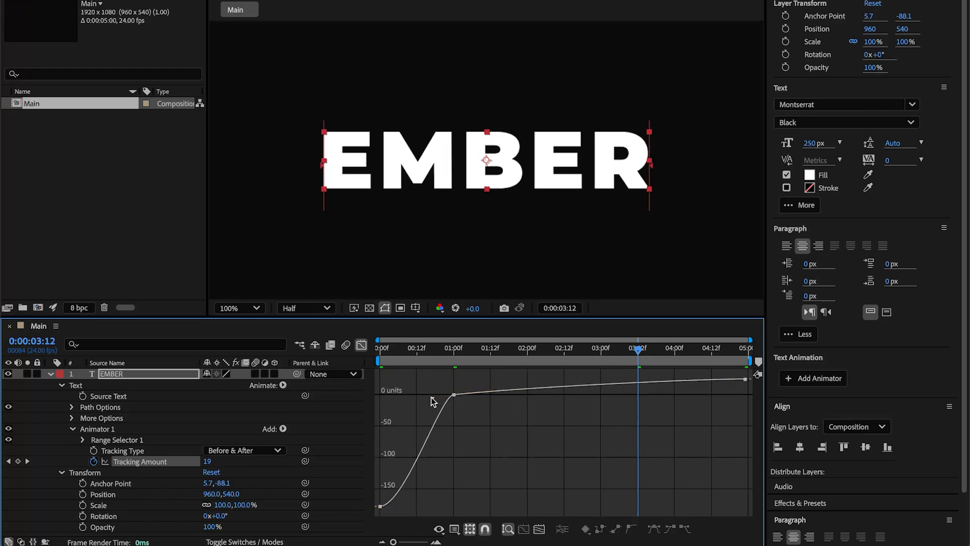
{"action": "left_click_drag", "start_coordinate": [457, 381], "coordinate": [357, 421]}
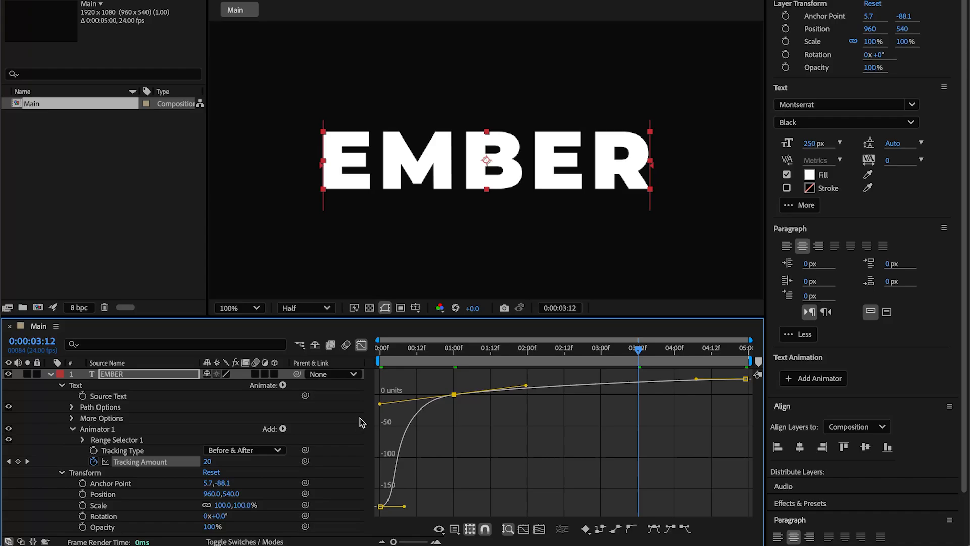
Fine-tune the 0:00:01:00 keyframe's outgoing handle so the curve runs smoothly and almost straight toward the last keyframe.
{"action": "left_click_drag", "start_coordinate": [527, 387], "coordinate": [530, 387]}
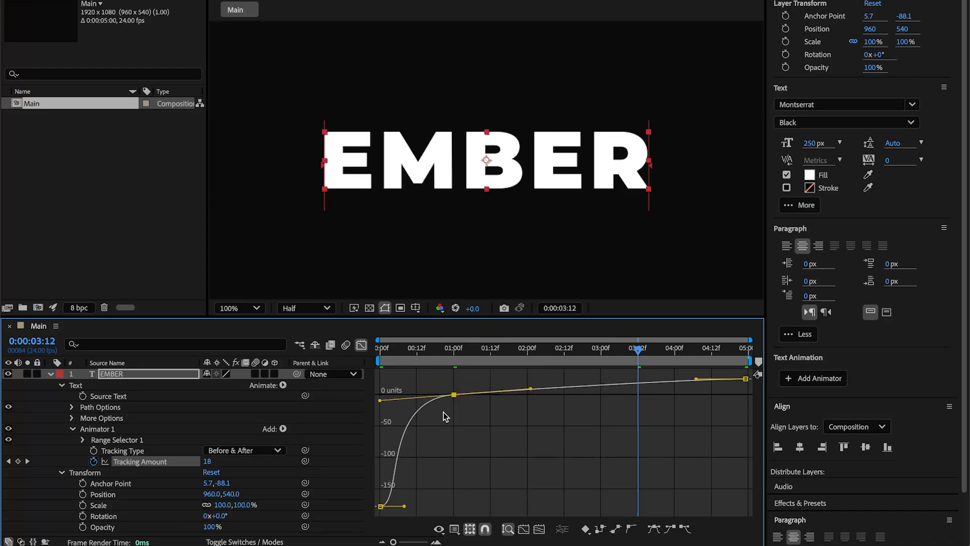
{"action": "left_click", "coordinate": [528, 382]}
{"action": "left_click_drag", "start_coordinate": [446, 373], "coordinate": [456, 401]}
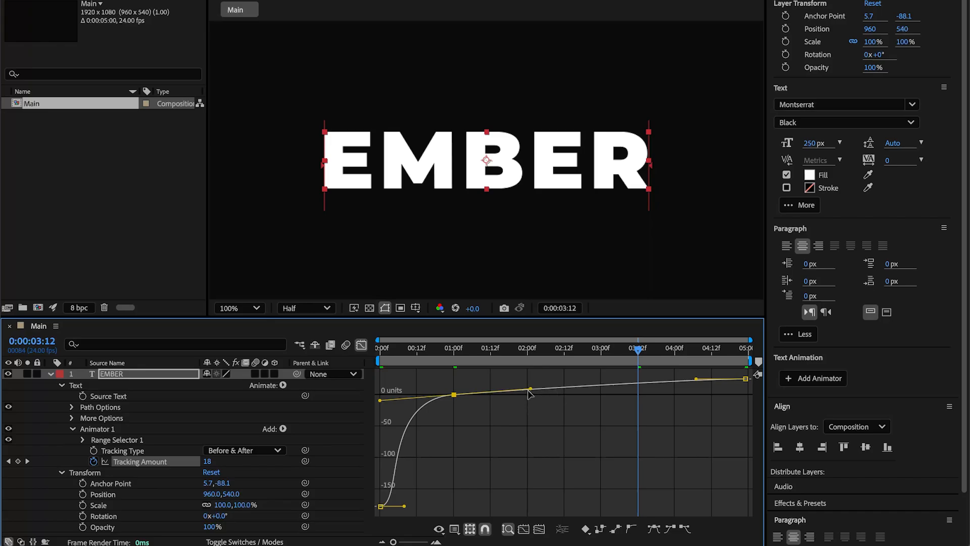
{"action": "mouse_move", "coordinate": [530, 388]}
{"action": "left_mouse_down"}
{"action": "mouse_move", "coordinate": [528, 379]}
{"action": "mouse_move", "coordinate": [535, 391]}
{"action": "left_mouse_up"}
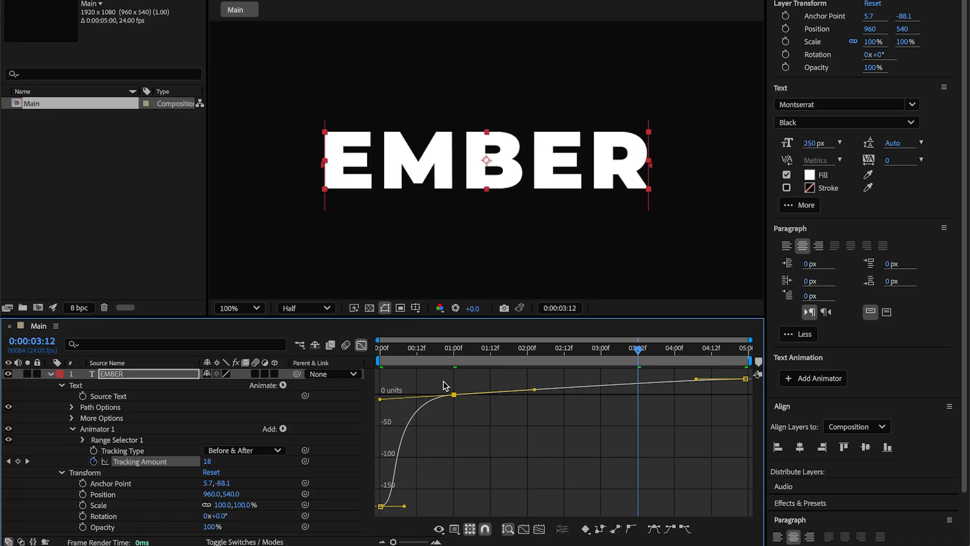
Try retracting the first keyframe's outgoing handle almost onto the keyframe and preview the faster start.
{"action": "left_click_drag", "start_coordinate": [445, 469], "coordinate": [383, 506]}
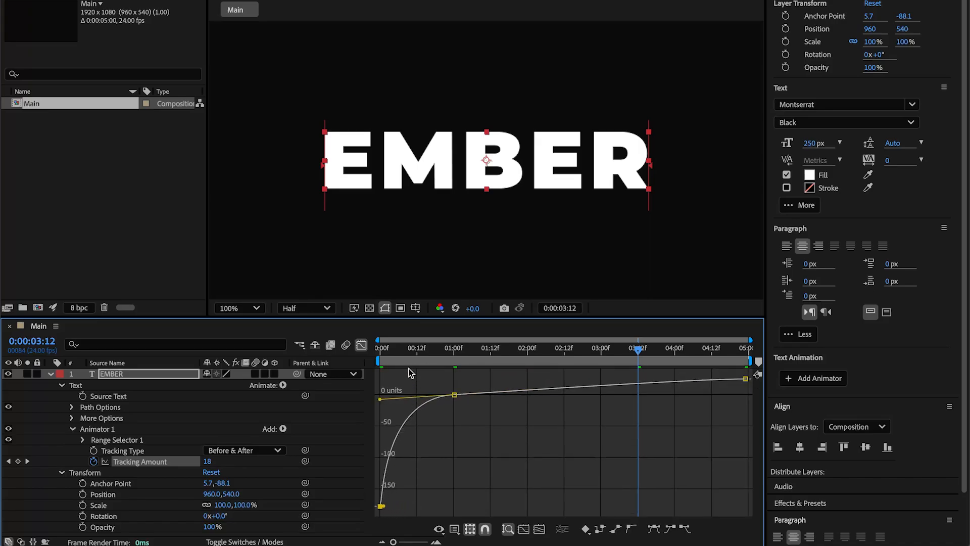
{"action": "key", "text": "Home"}
{"action": "key", "text": "space"}
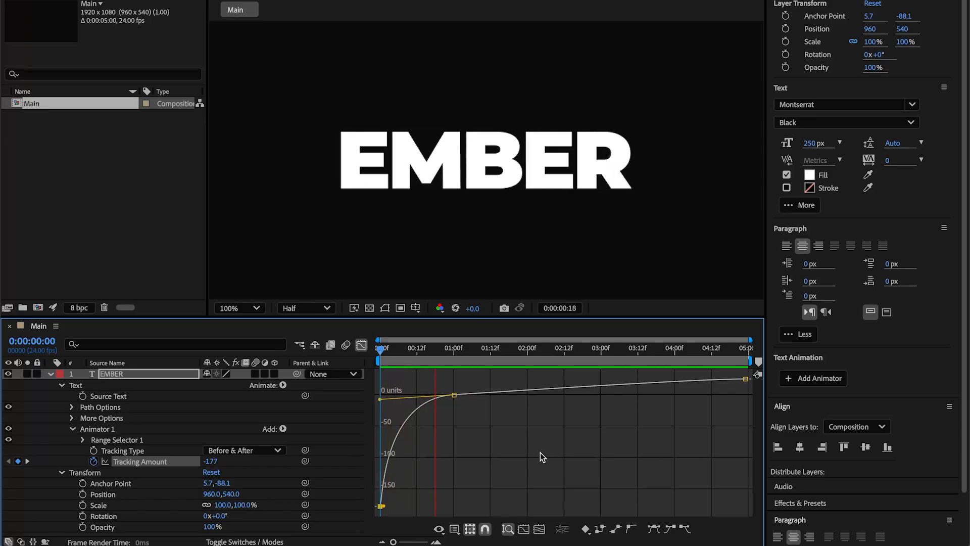
{"action": "key", "text": "space"}
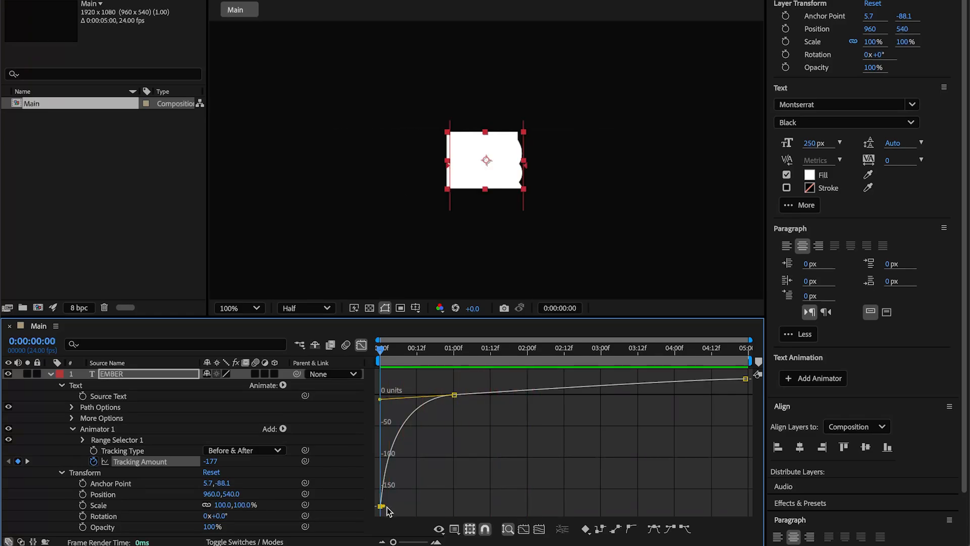
Extend the first keyframe's outgoing handle horizontally to 0:00:01:00 and preview the animation from the start.
{"action": "left_click_drag", "start_coordinate": [384, 506], "coordinate": [454, 506]}
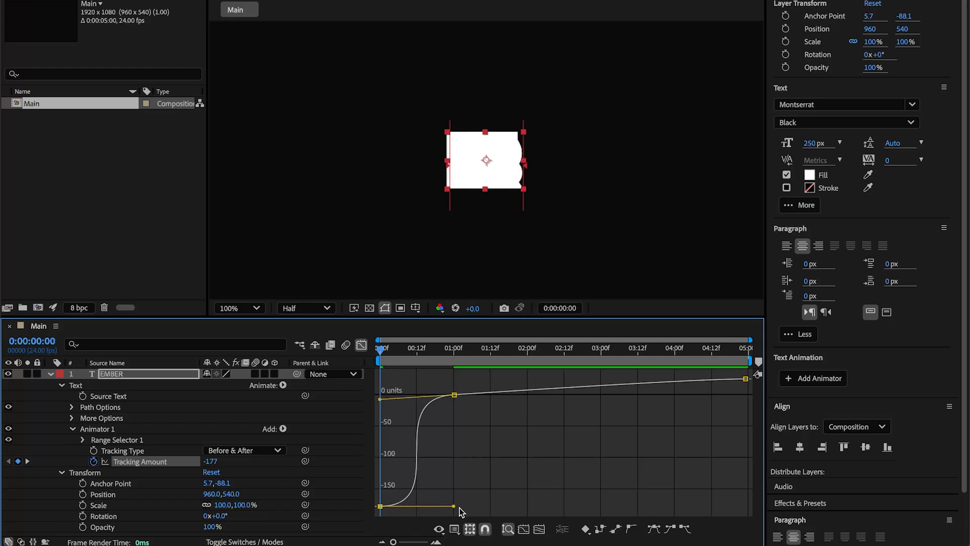
{"action": "key", "text": "space"}
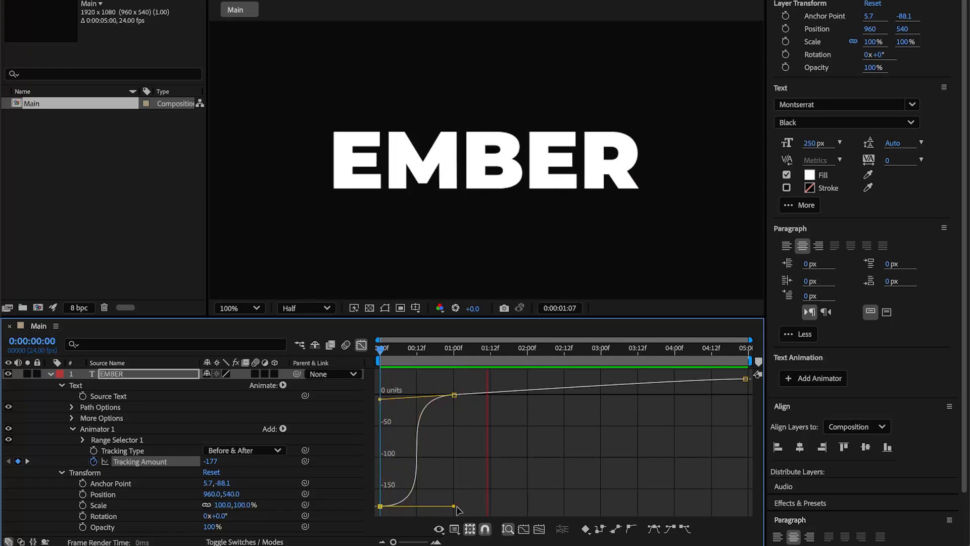
{"action": "key", "text": "space"}
{"action": "key", "text": "Home"}
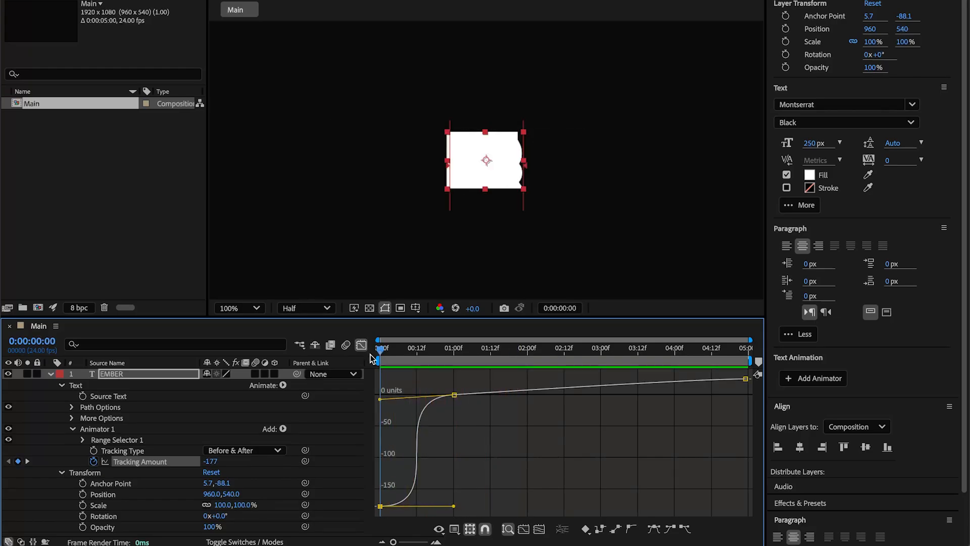
{"action": "key", "text": "space"}
{"action": "key", "text": "space"}
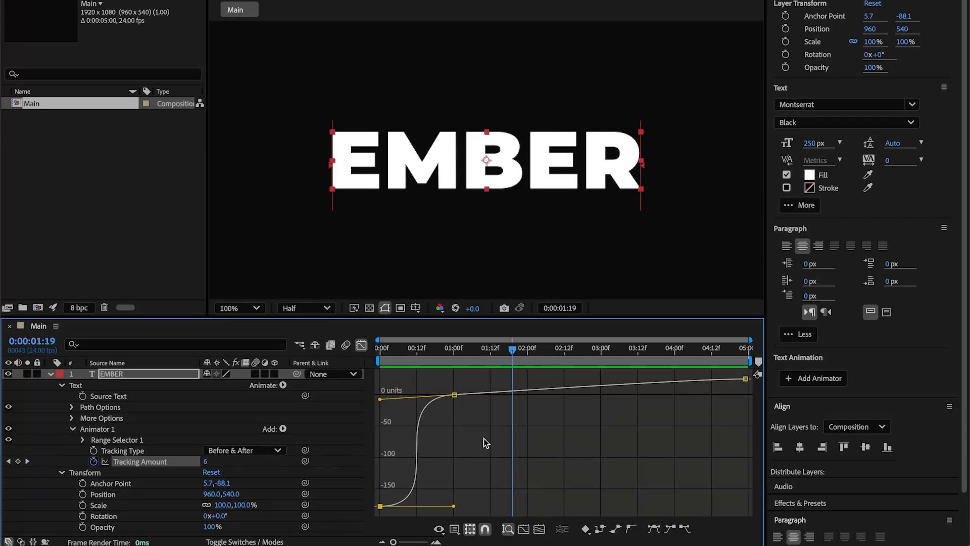
Lower and lengthen the last keyframe's incoming handle to about 0:00:04:00, straightening the curve's end, and preview it.
{"action": "left_click_drag", "start_coordinate": [657, 412], "coordinate": [756, 369]}
{"action": "left_click_drag", "start_coordinate": [697, 383], "coordinate": [680, 385]}
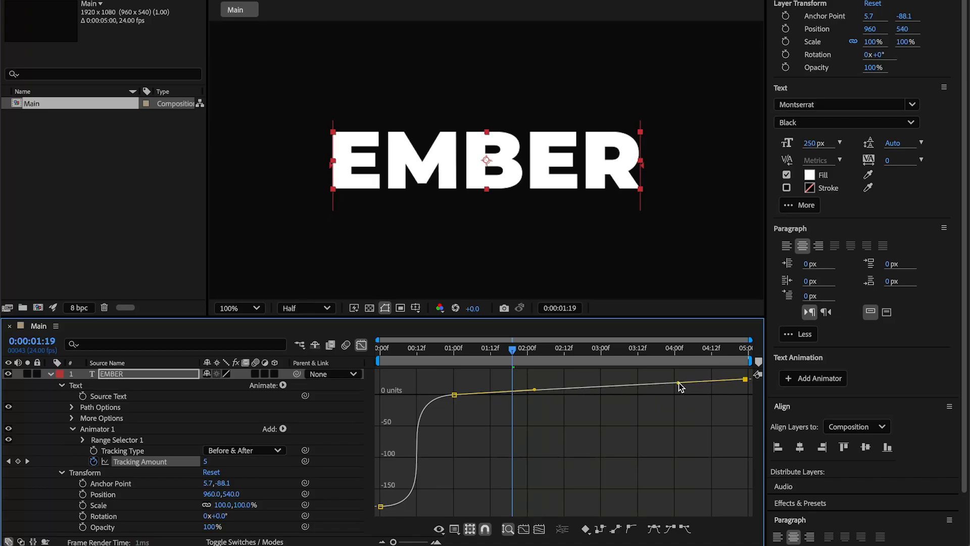
{"action": "key", "text": "space"}
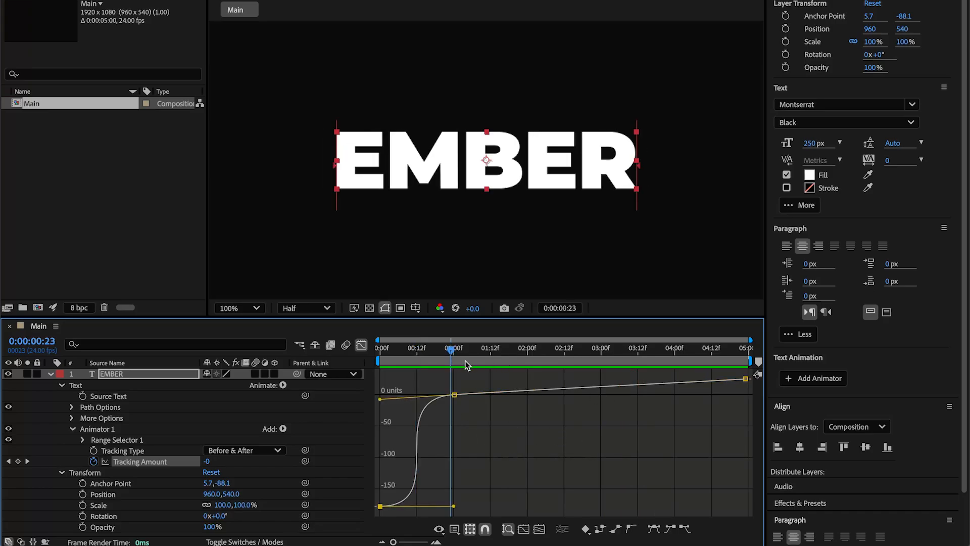
Close the Graph Editor, collapse and deselect the EMBER layer, and fit the composition in the viewer.
{"action": "left_click", "coordinate": [362, 345]}
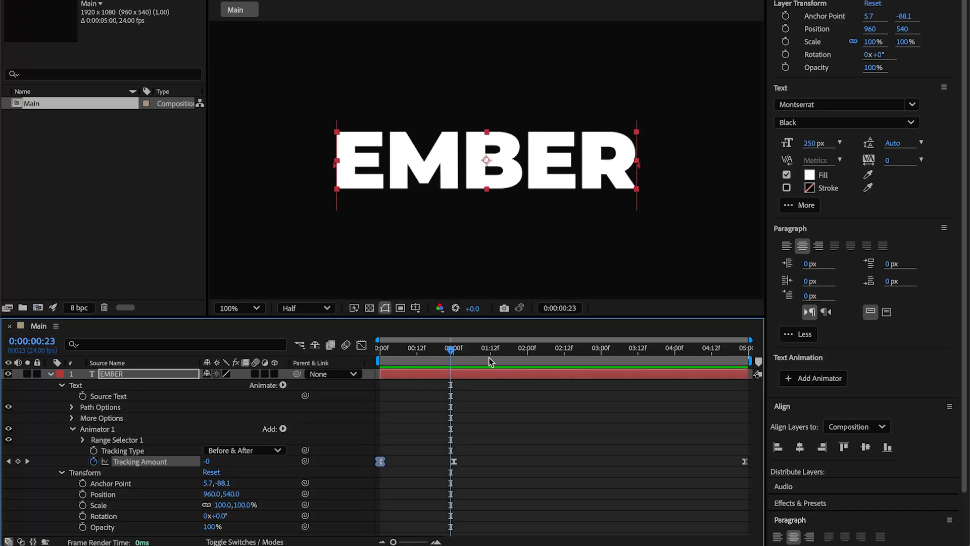
{"action": "left_click", "coordinate": [49, 374]}
{"action": "left_click", "coordinate": [336, 454]}
{"action": "key", "text": "shift+slash"}
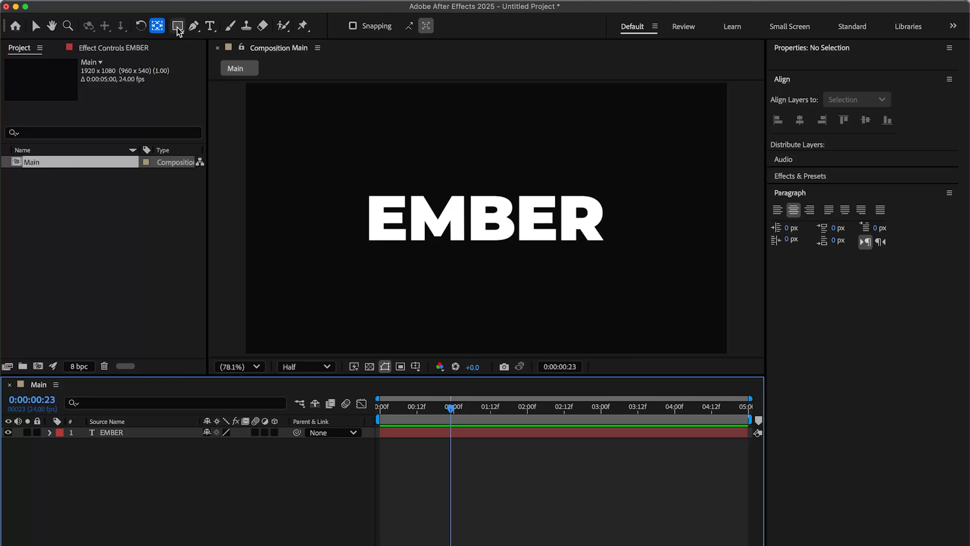
With no layer selected, draw a white circle about 974 px across with the Ellipse tool, creating a new shape layer.
{"action": "left_click", "coordinate": [177, 31]}
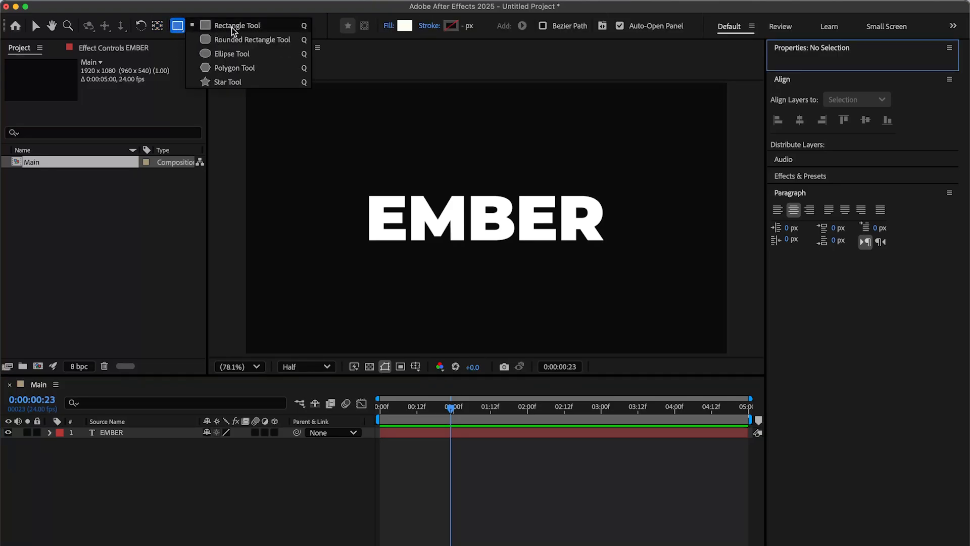
{"action": "left_click", "coordinate": [240, 54]}
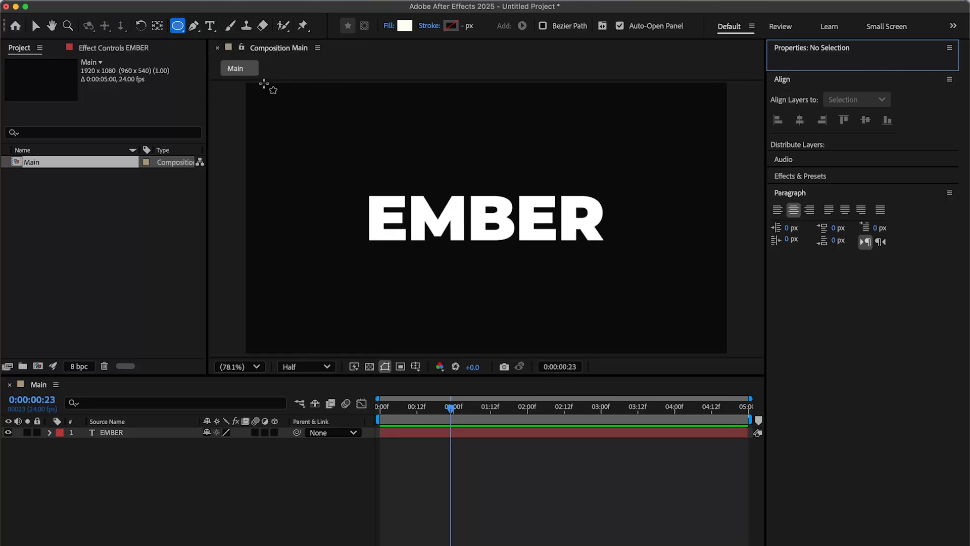
{"action": "left_click", "coordinate": [104, 433]}
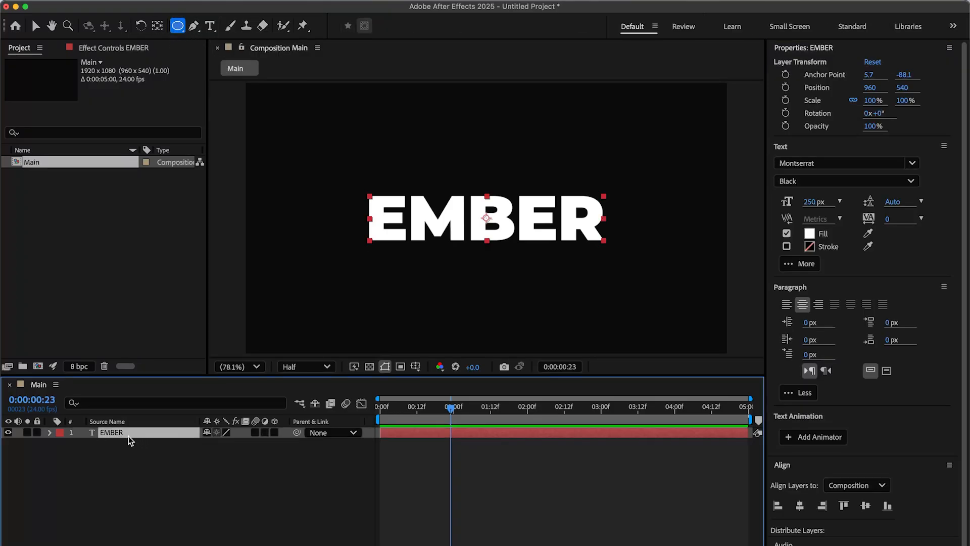
{"action": "left_click", "coordinate": [156, 455]}
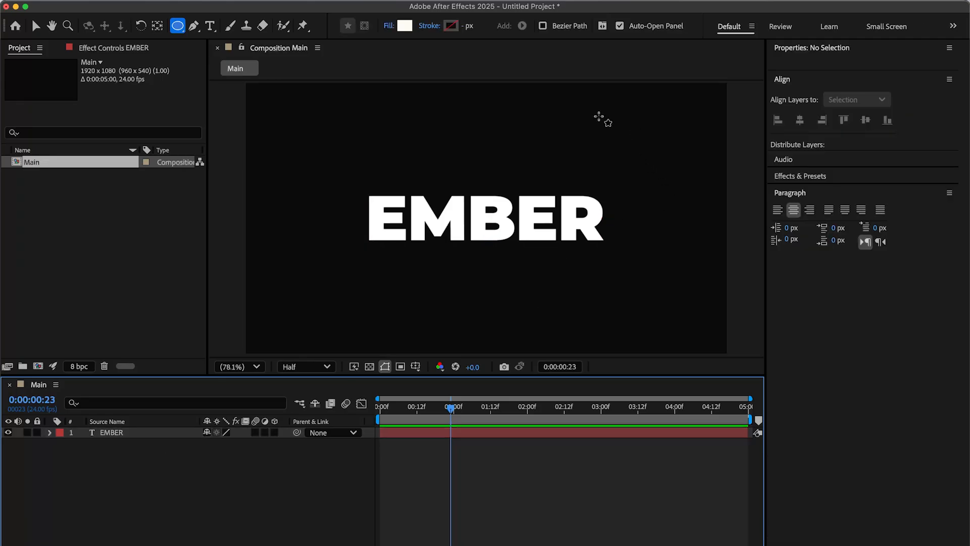
{"action": "left_click_drag", "start_coordinate": [599, 116], "coordinate": [689, 360]}
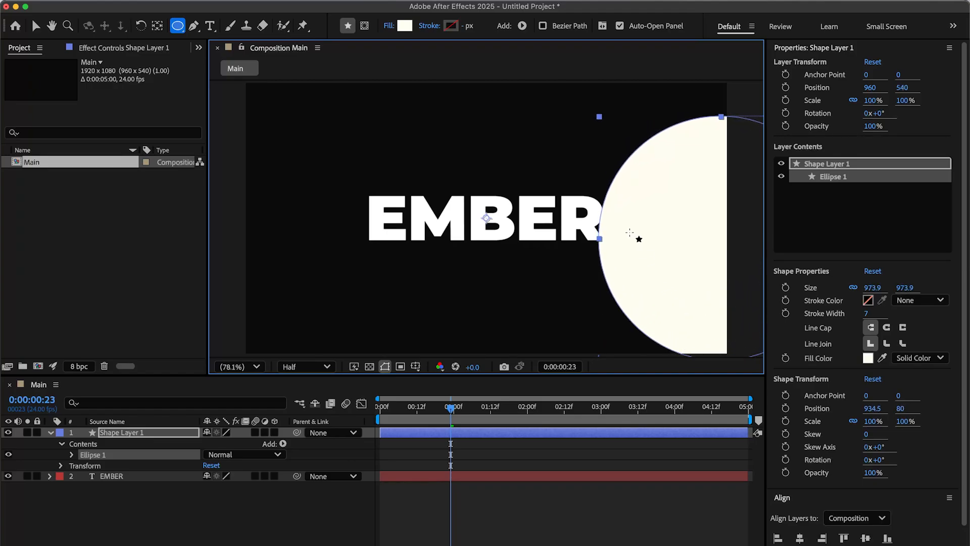
Center the circle in the composition and scale it evenly to about 110.6% so it fills the frame's height.
{"action": "left_click", "coordinate": [800, 539]}
{"action": "left_click", "coordinate": [867, 539]}
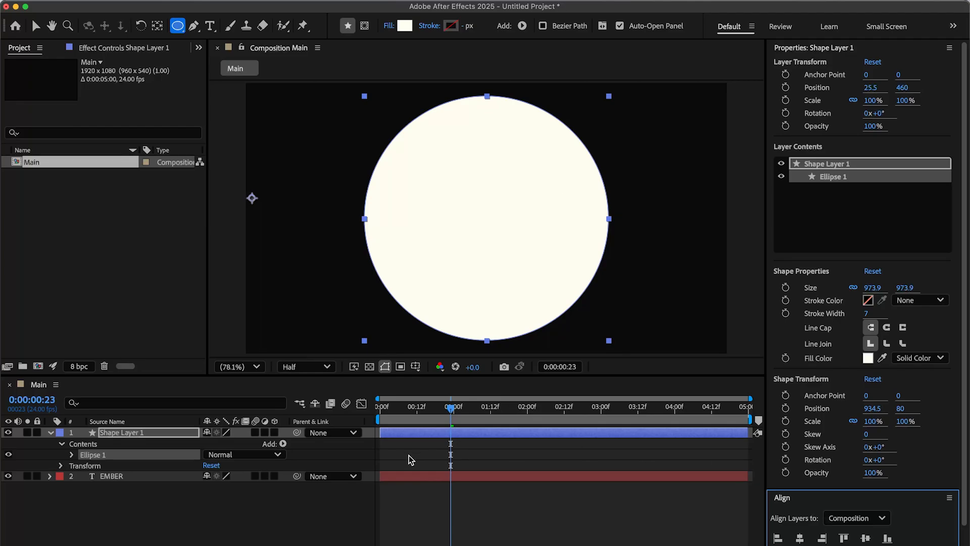
{"action": "left_click", "coordinate": [34, 27]}
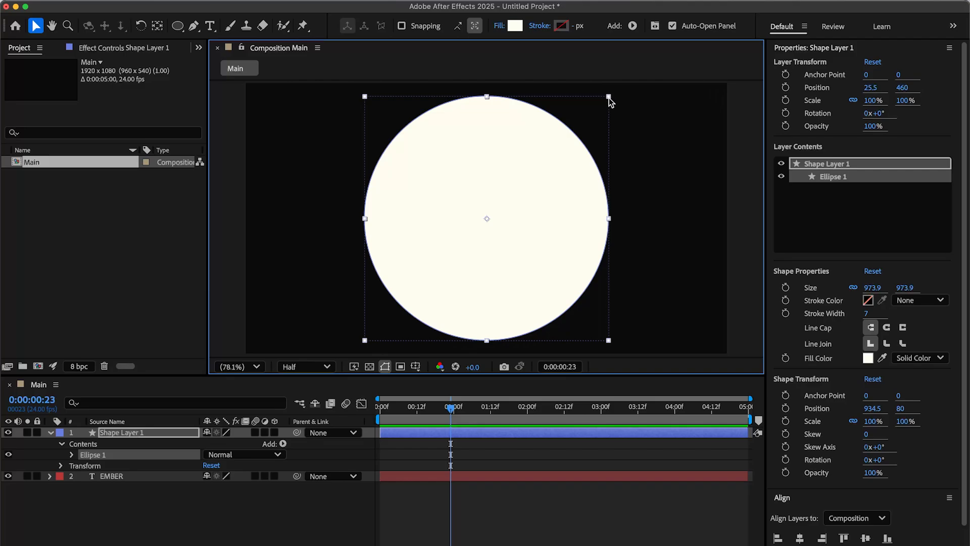
{"action": "left_click_drag", "start_coordinate": [610, 99], "coordinate": [637, 101]}
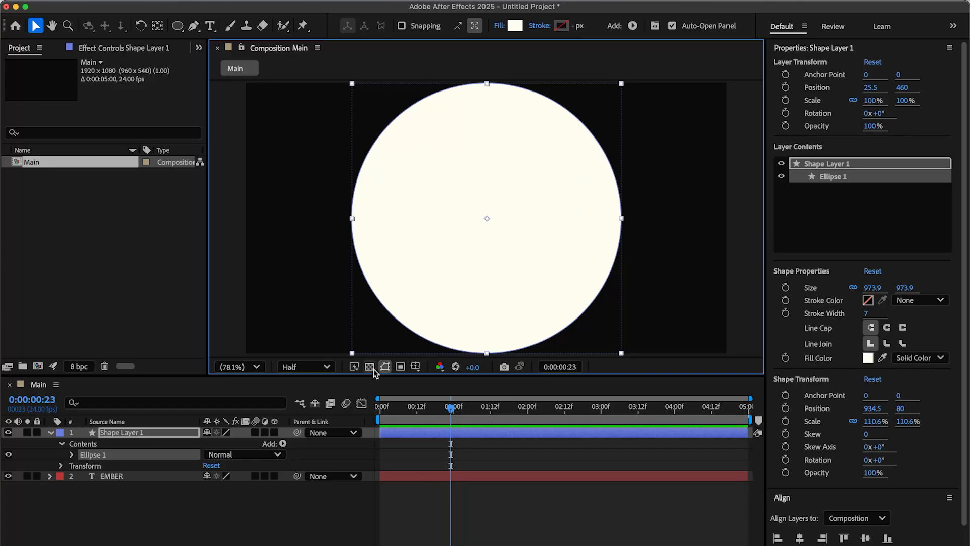
Add a Gradient Overlay layer style to the circle's shape layer and expand its settings.
{"action": "left_click", "coordinate": [121, 433]}
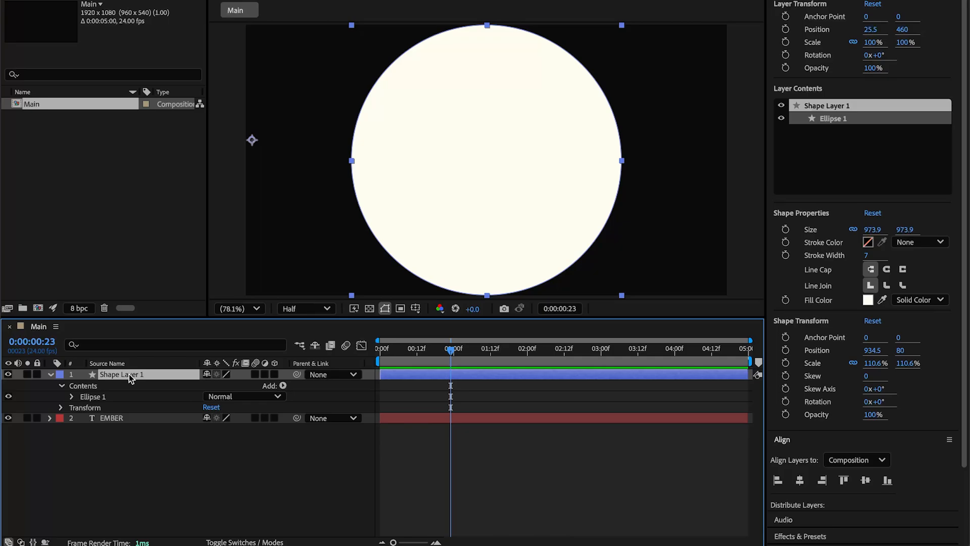
{"action": "right_click", "coordinate": [129, 374]}
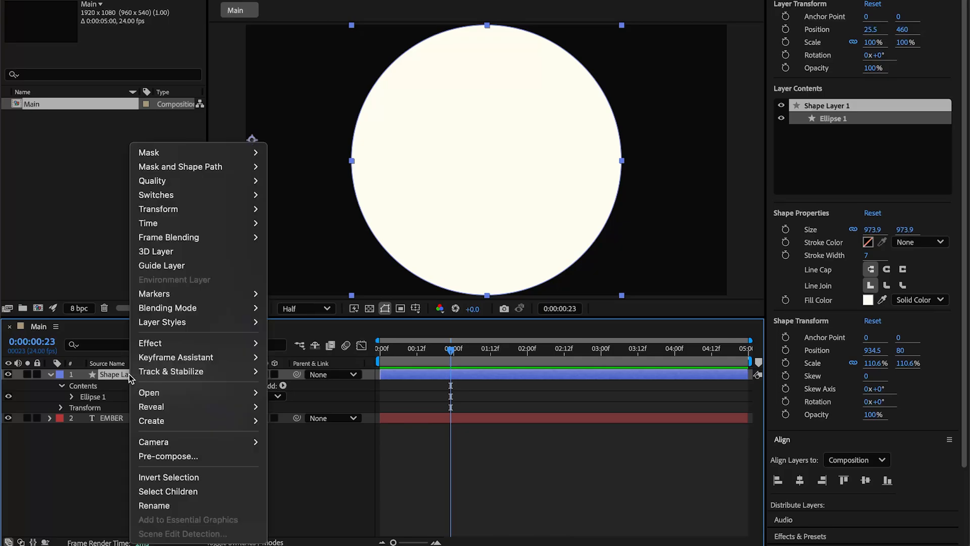
{"action": "mouse_move", "coordinate": [172, 324]}
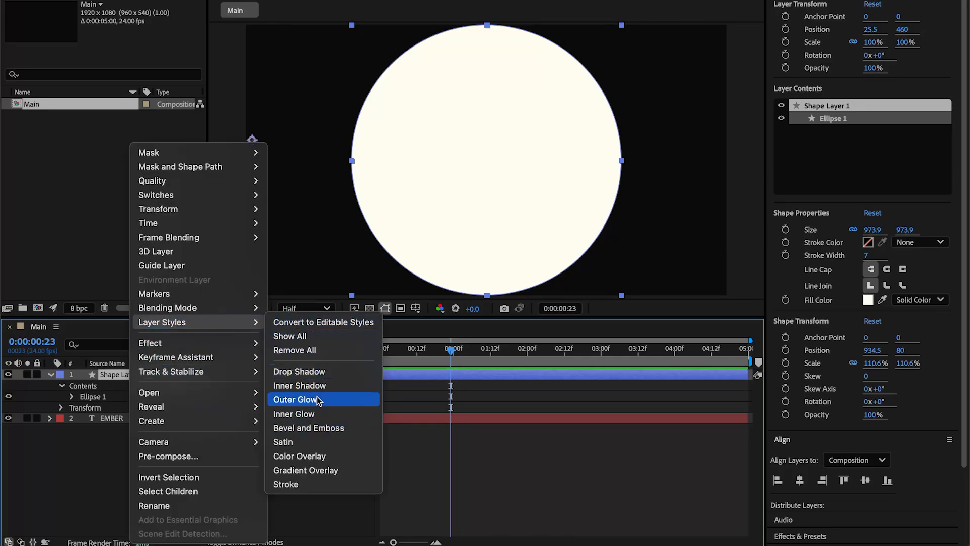
{"action": "left_click", "coordinate": [336, 469]}
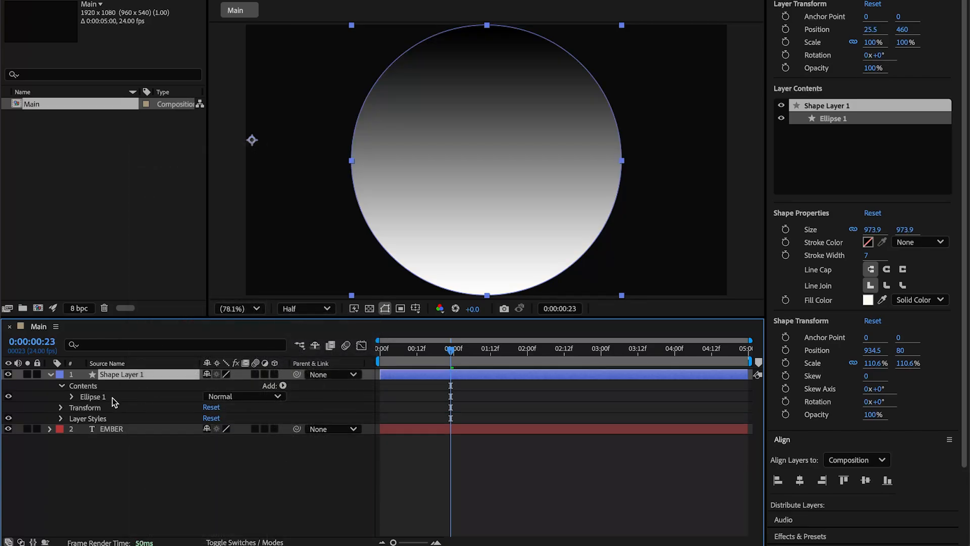
{"action": "left_click", "coordinate": [61, 419]}
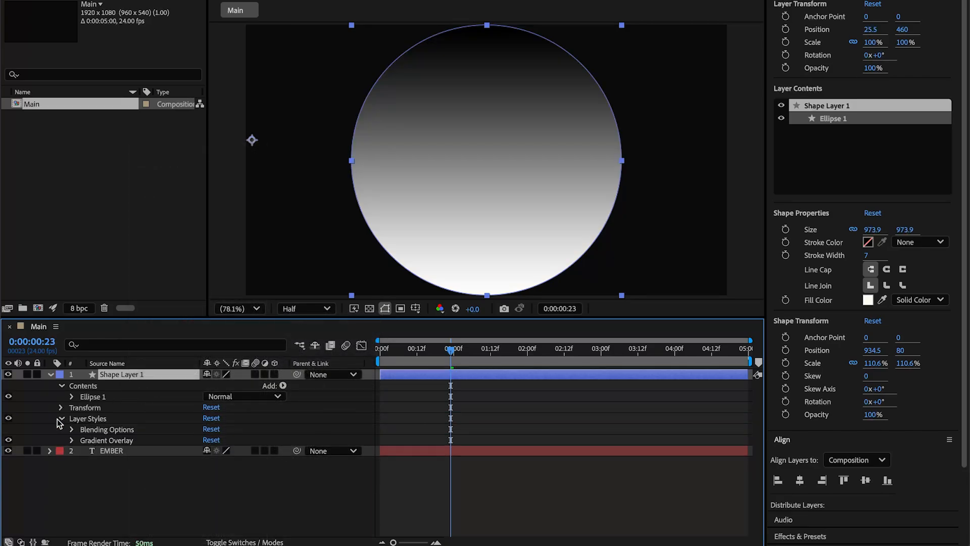
{"action": "left_click", "coordinate": [72, 441]}
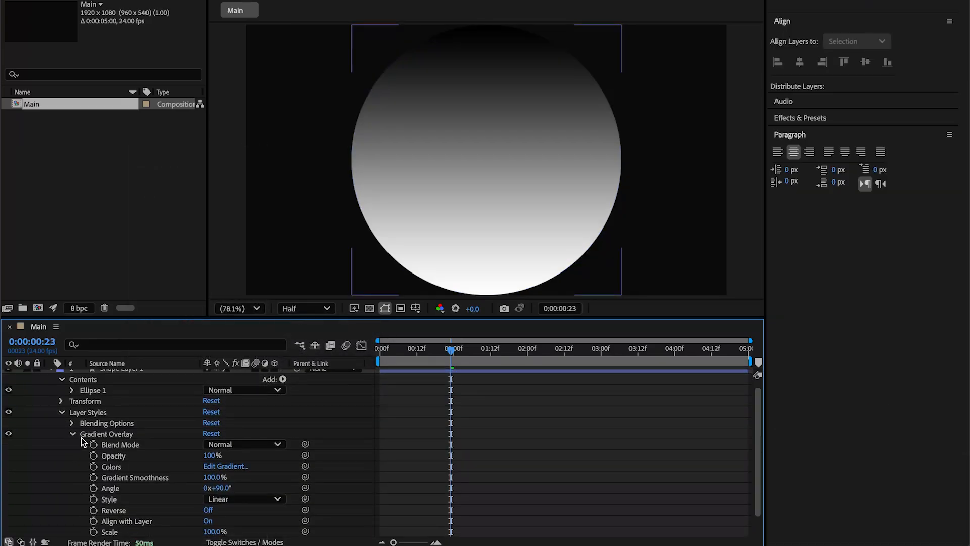
Edit the overlay's gradient, setting its start stop to light cyan and its end stop to a dark navy blue.
{"action": "left_click", "coordinate": [213, 467]}
{"action": "left_click_drag", "start_coordinate": [535, 114], "coordinate": [240, 80]}
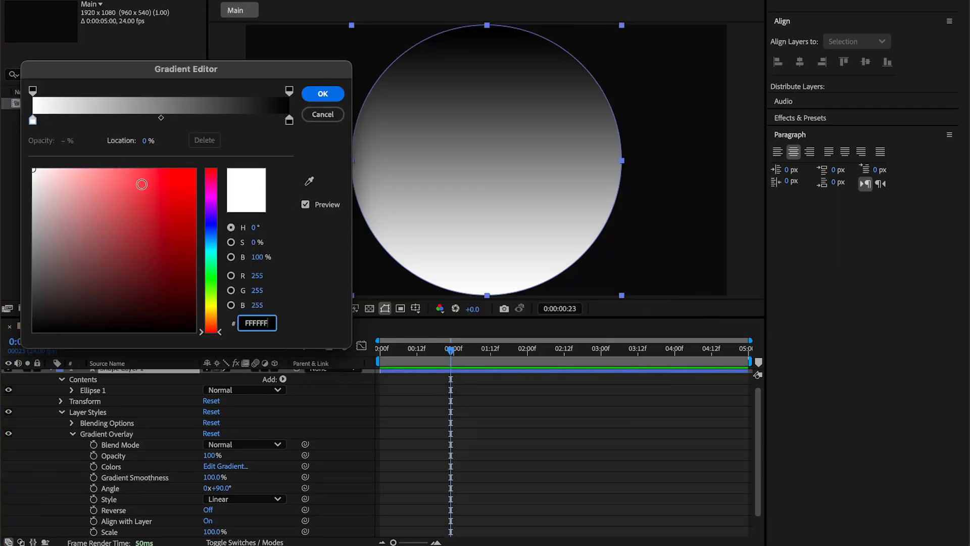
{"action": "left_click", "coordinate": [212, 243]}
{"action": "mouse_move", "coordinate": [171, 205]}
{"action": "left_mouse_down"}
{"action": "mouse_move", "coordinate": [116, 162]}
{"action": "mouse_move", "coordinate": [96, 130]}
{"action": "mouse_move", "coordinate": [107, 130]}
{"action": "left_mouse_up"}
{"action": "left_click", "coordinate": [289, 120]}
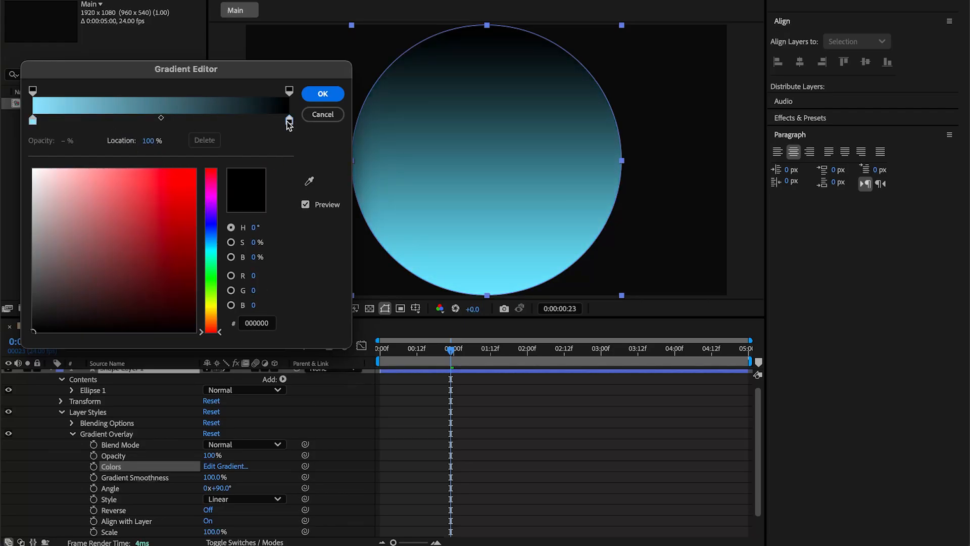
{"action": "mouse_move", "coordinate": [210, 256]}
{"action": "left_mouse_down"}
{"action": "mouse_move", "coordinate": [210, 226]}
{"action": "mouse_move", "coordinate": [184, 299]}
{"action": "mouse_move", "coordinate": [186, 280]}
{"action": "mouse_move", "coordinate": [209, 280]}
{"action": "left_mouse_up"}
{"action": "left_click", "coordinate": [177, 248]}
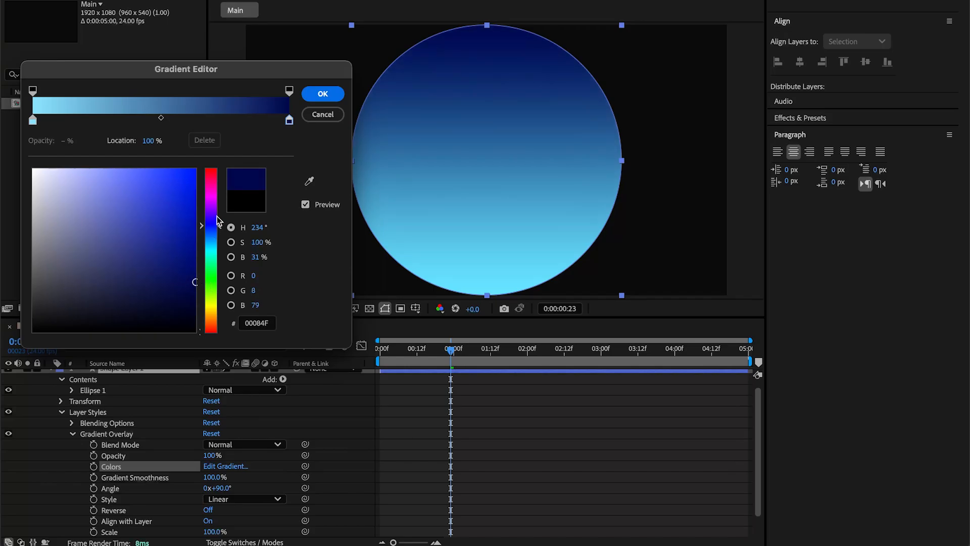
{"action": "left_click_drag", "start_coordinate": [211, 225], "coordinate": [210, 224]}
Change the gradient's start stop to light blue 80BCFF and accept the gradient.
{"action": "left_click", "coordinate": [33, 120]}
{"action": "left_click", "coordinate": [210, 235]}
{"action": "left_click_drag", "start_coordinate": [107, 178], "coordinate": [114, 167]}
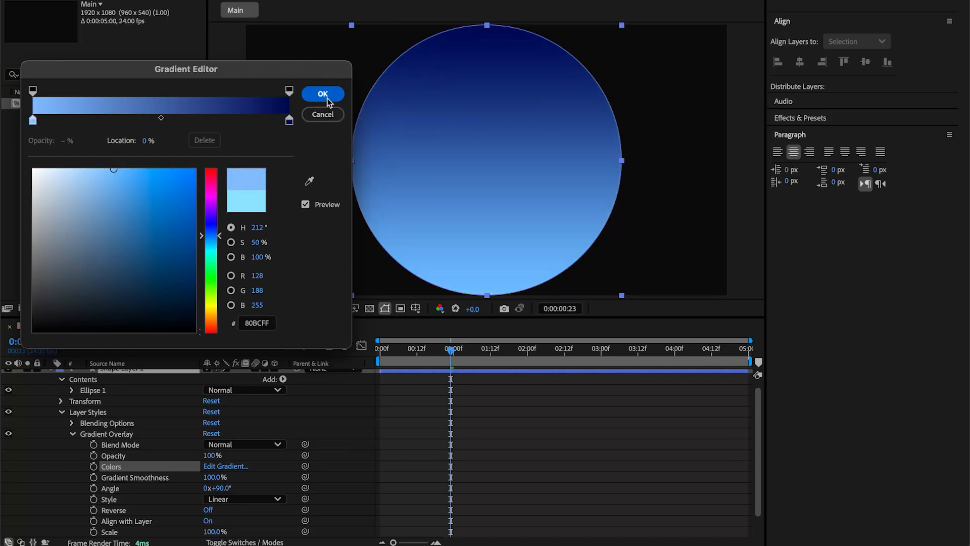
{"action": "left_click", "coordinate": [323, 94]}
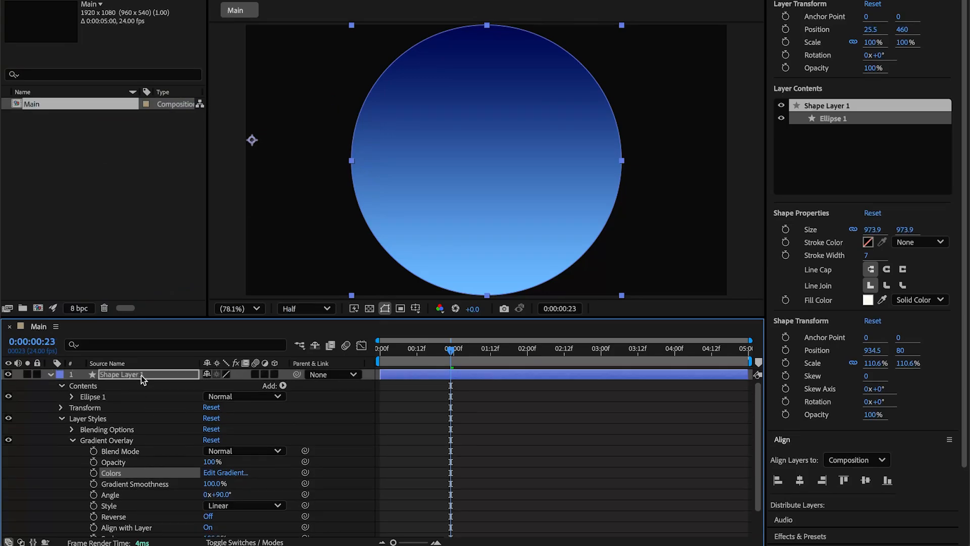
Add an Inner Glow layer style to the circle's shape layer and expand its settings.
{"action": "left_click", "coordinate": [141, 375]}
{"action": "right_click", "coordinate": [131, 375]}
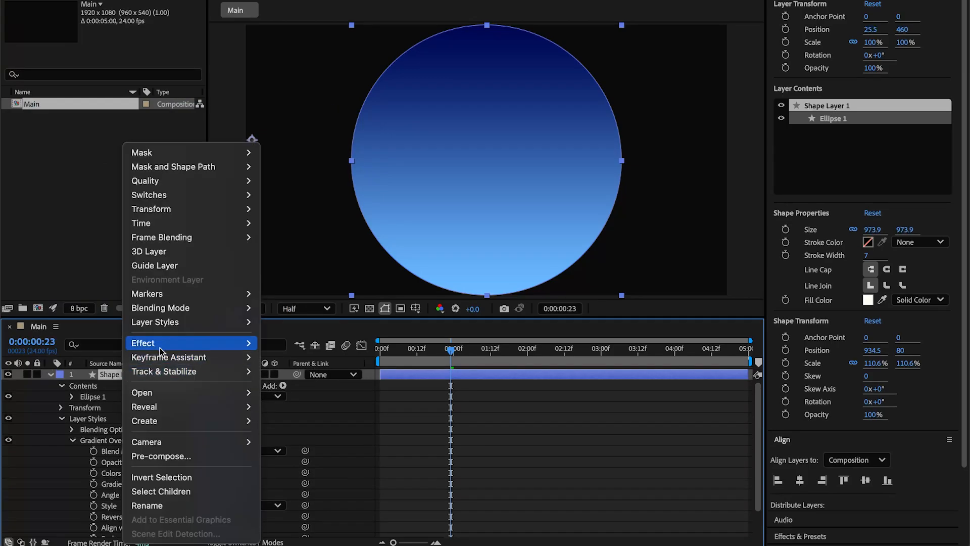
{"action": "mouse_move", "coordinate": [172, 324]}
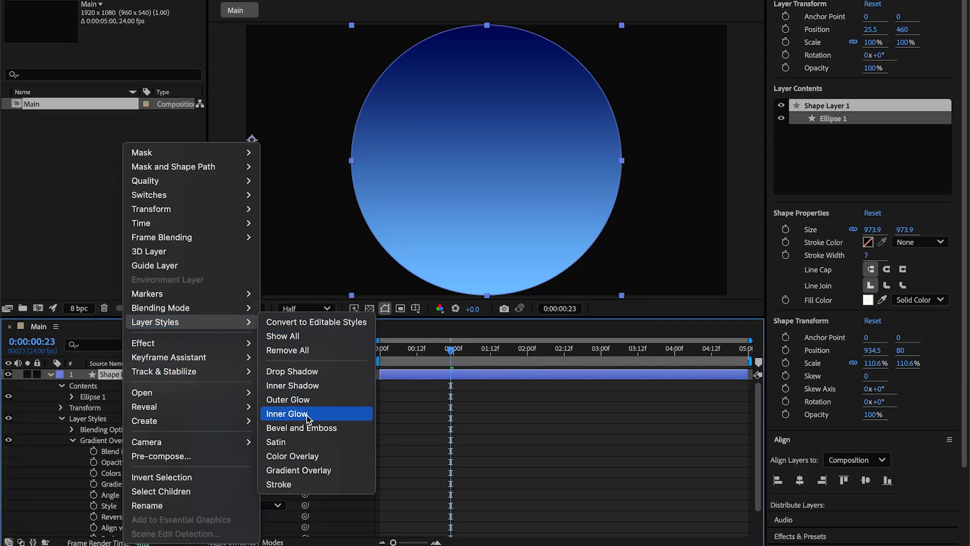
{"action": "left_click", "coordinate": [315, 414]}
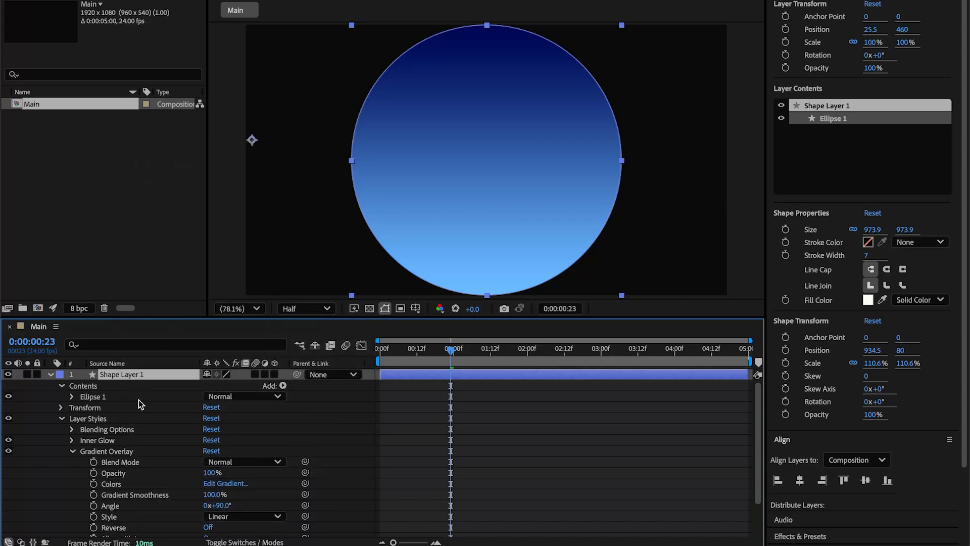
{"action": "left_click", "coordinate": [72, 452]}
{"action": "left_click", "coordinate": [71, 440]}
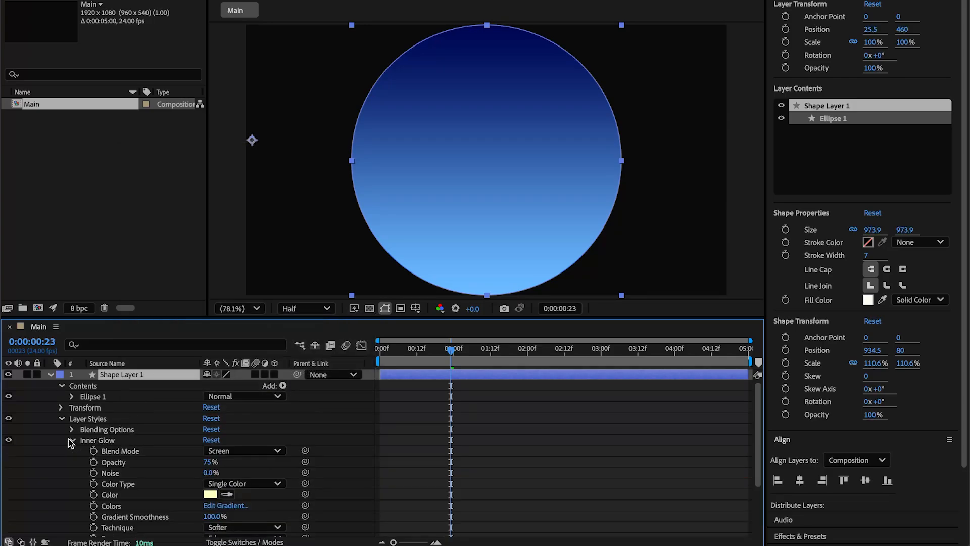
Set the inner glow's size to 70.
{"action": "scroll", "coordinate": [156, 455], "scroll_direction": "down", "scroll_amount": 3}
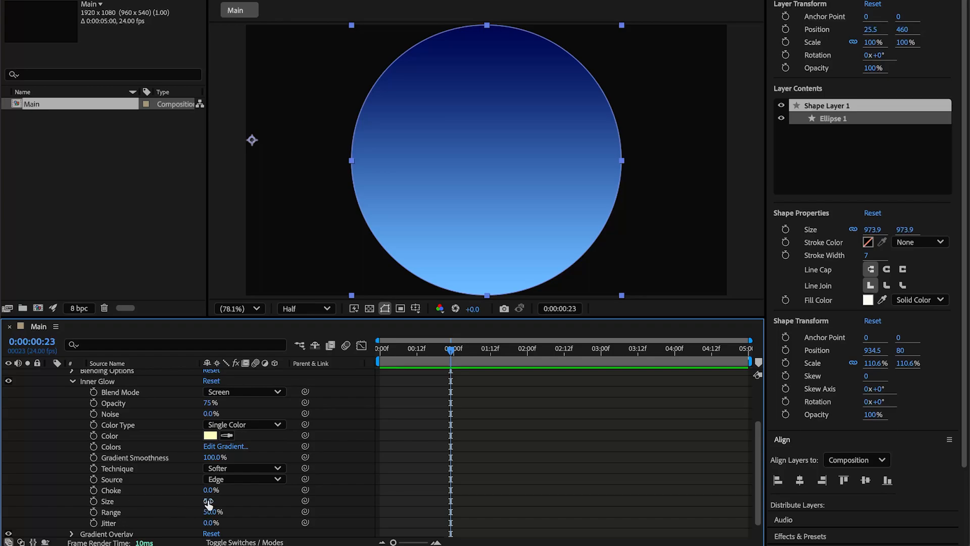
{"action": "left_click_drag", "start_coordinate": [209, 501], "coordinate": [250, 501]}
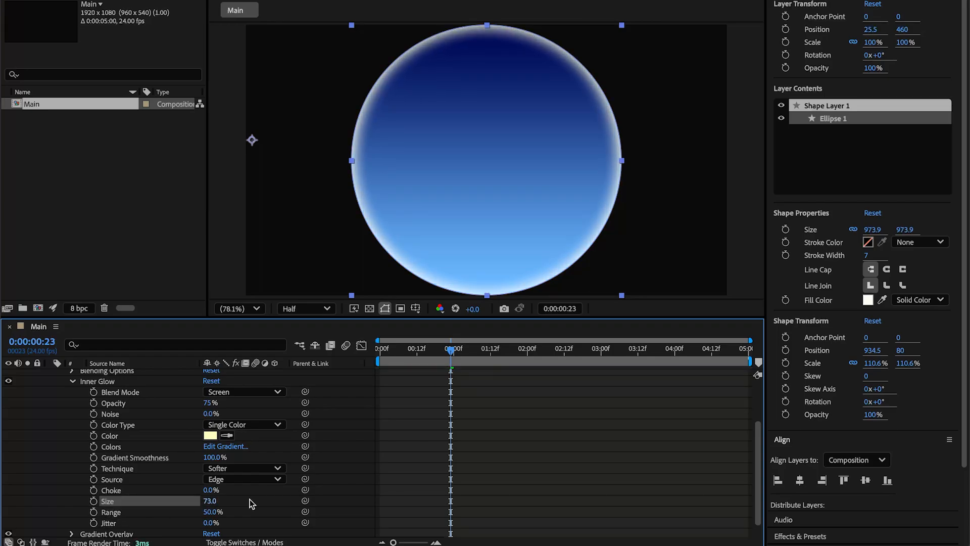
{"action": "left_click", "coordinate": [211, 501]}
{"action": "type", "text": "7"}
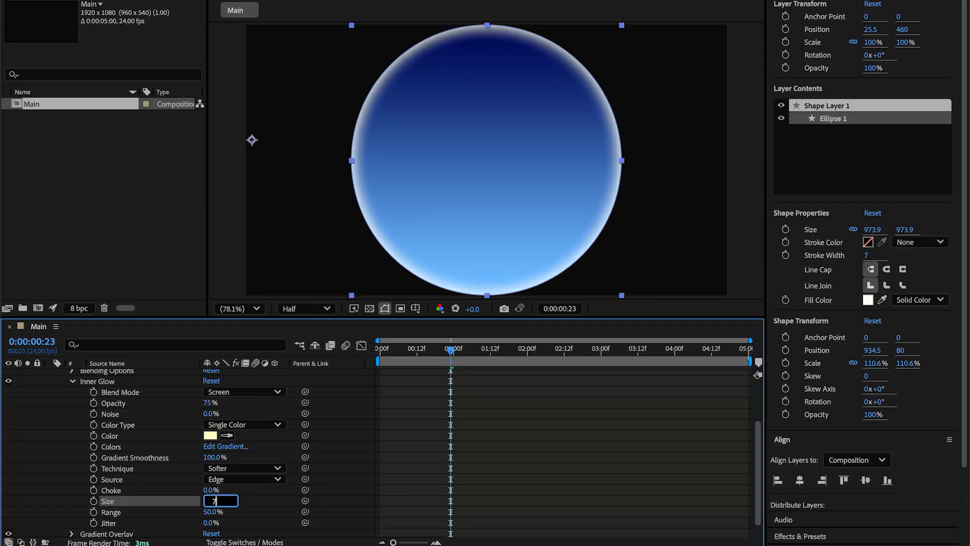
{"action": "left_click", "coordinate": [326, 506]}
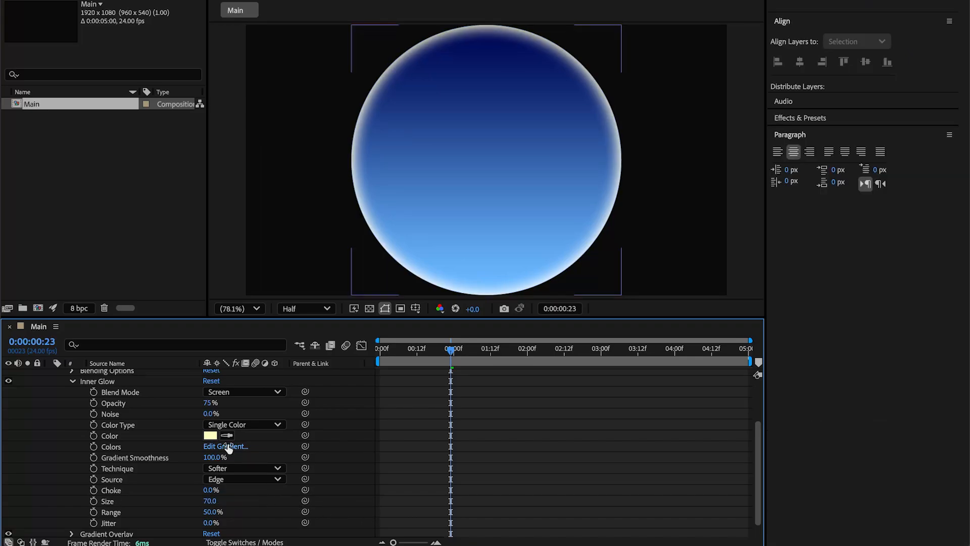
Change the inner glow's color to pale cyan BEF2FF.
{"action": "left_click", "coordinate": [210, 435]}
{"action": "left_click", "coordinate": [516, 251]}
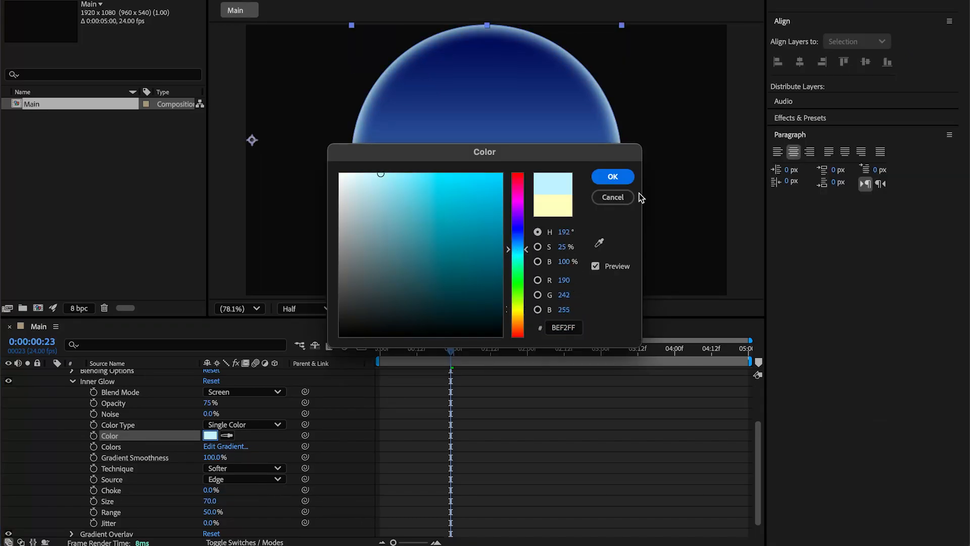
{"action": "left_click", "coordinate": [613, 177]}
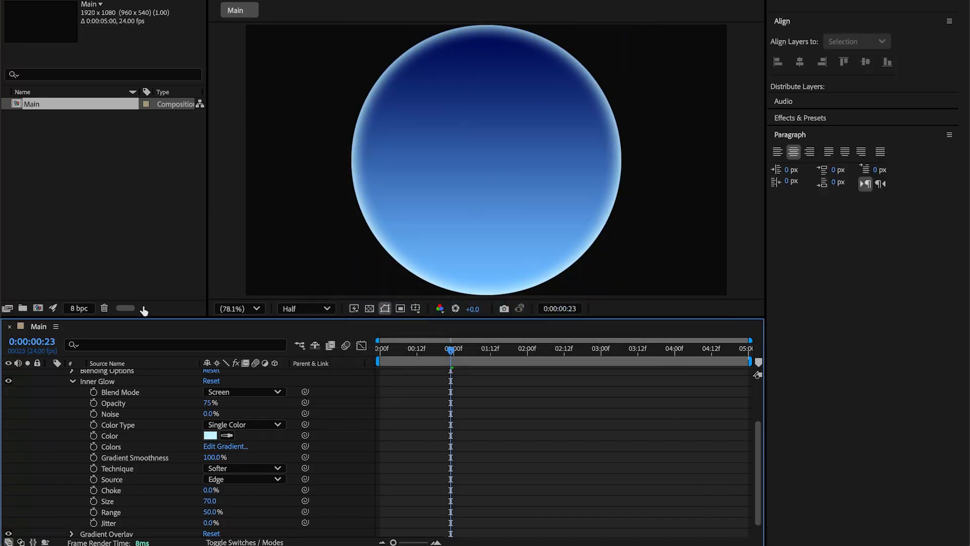
Collapse the circle's shape layer and center its anchor point on the circle.
{"action": "scroll", "coordinate": [113, 464], "scroll_direction": "up", "scroll_amount": 3}
{"action": "left_click", "coordinate": [51, 374]}
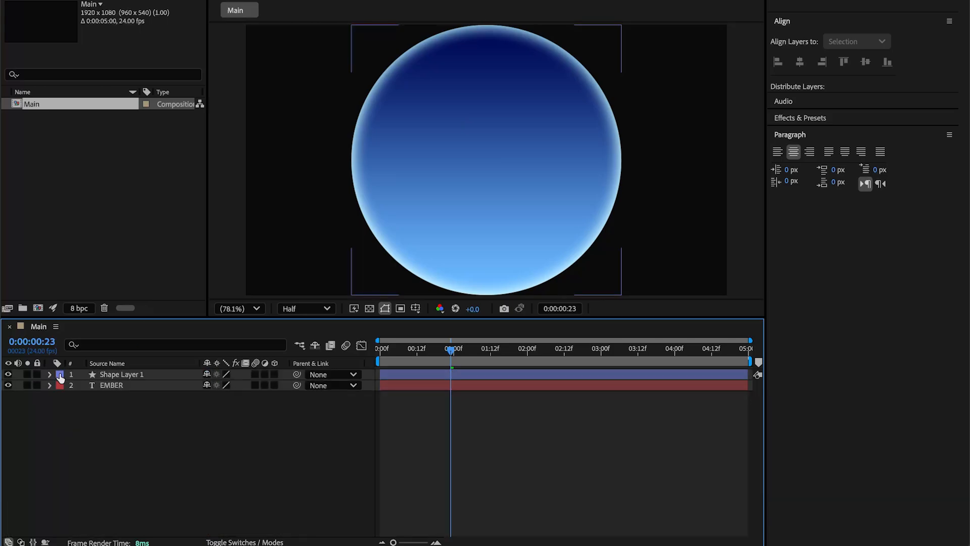
{"action": "left_click", "coordinate": [120, 374]}
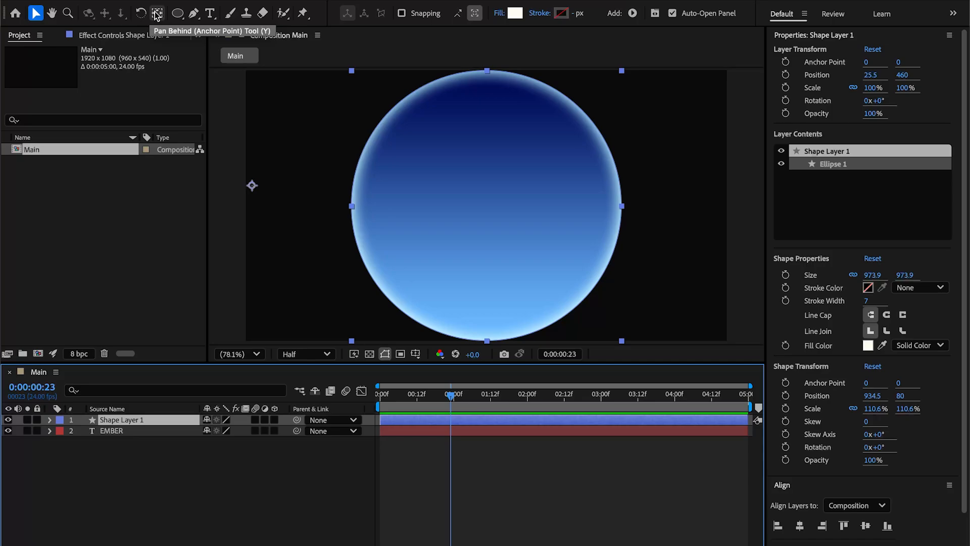
{"action": "double_click", "coordinate": [158, 17]}
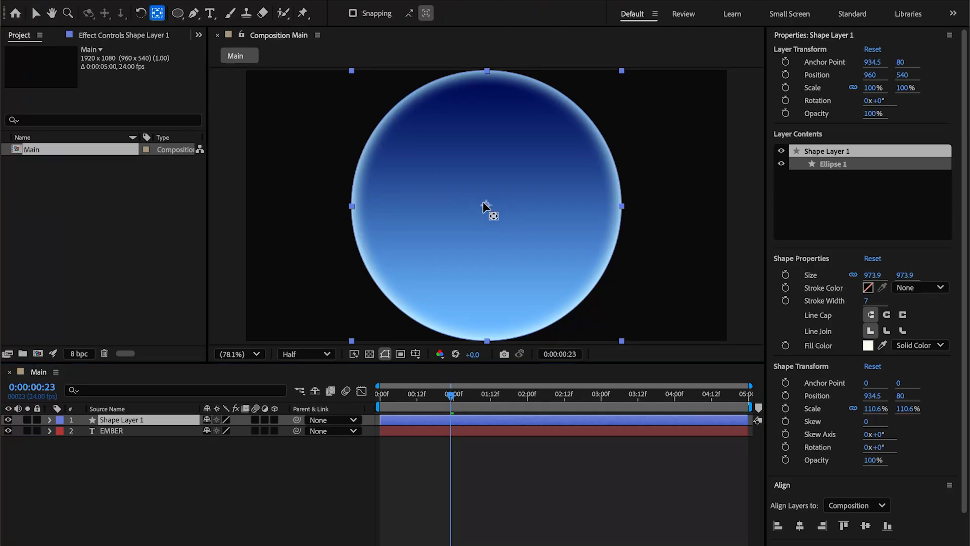
Rename the circle's shape layer to Big Blue Circle.
{"action": "left_click", "coordinate": [145, 424]}
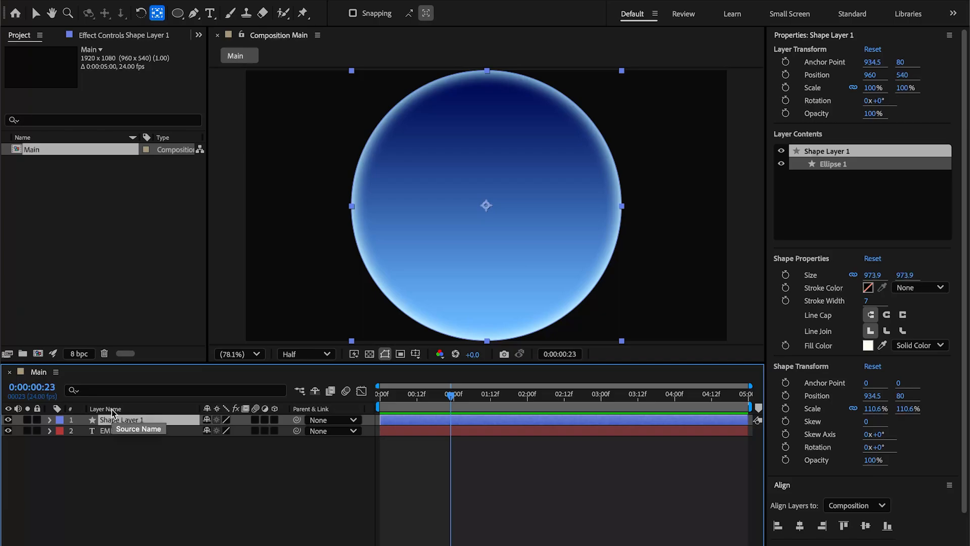
{"action": "key", "text": "Return"}
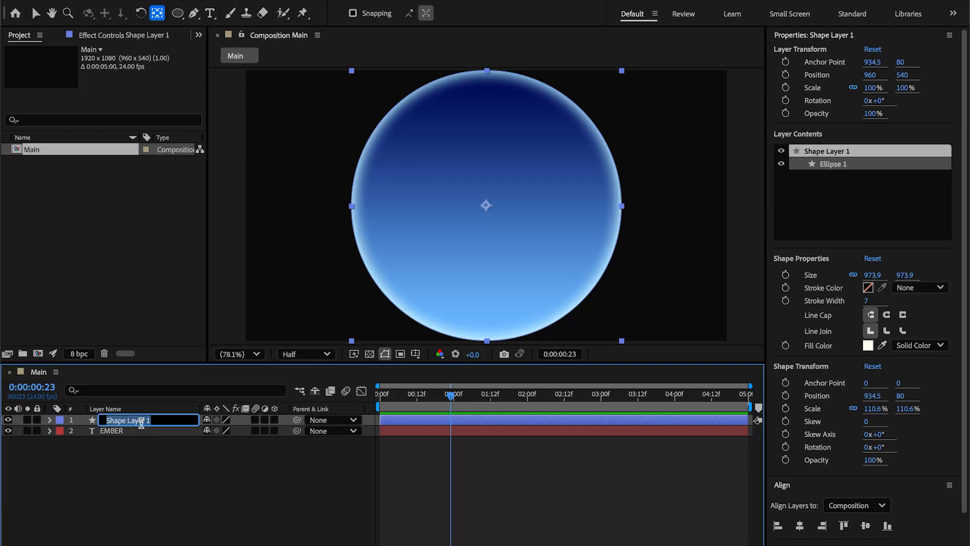
{"action": "type", "text": "Big Blue Circle"}
{"action": "key", "text": "Return"}
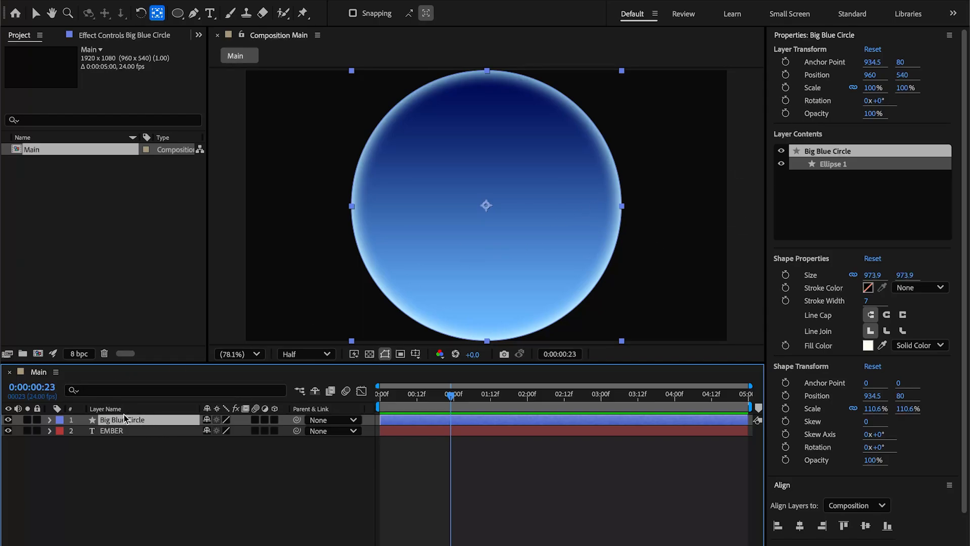
Duplicate the Big Blue Circle layer and rename the copy Big Pink Circle 2.
{"action": "key", "text": "ctrl+d"}
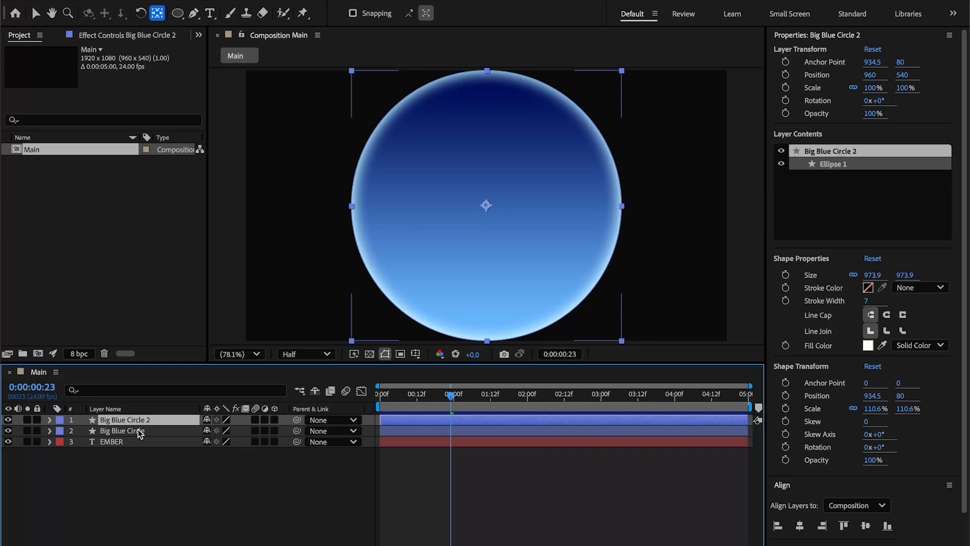
{"action": "key", "text": "Return"}
{"action": "left_click", "coordinate": [107, 420]}
{"action": "left_click_drag", "start_coordinate": [118, 420], "coordinate": [133, 423]}
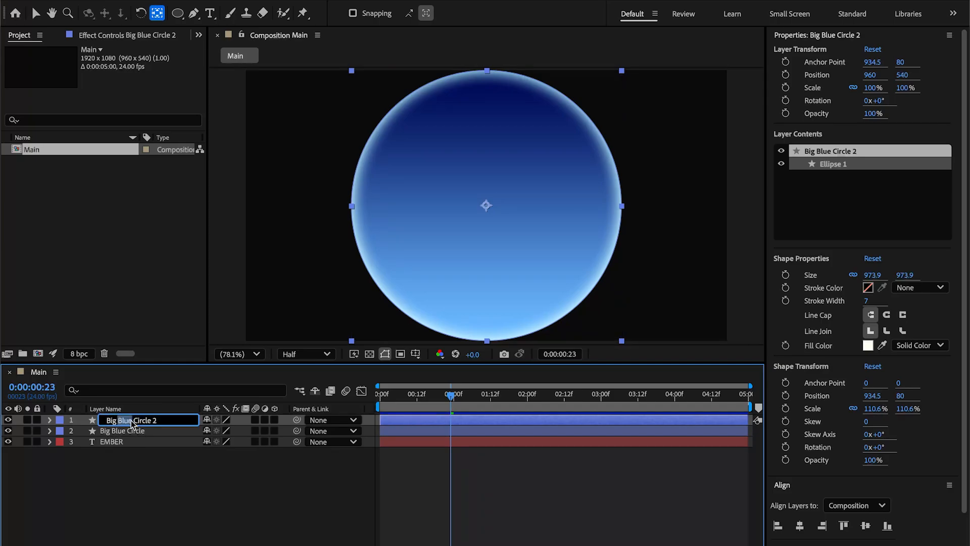
{"action": "type", "text": "Pink"}
{"action": "left_click", "coordinate": [177, 457]}
Change the light blue start stop of Big Pink Circle 2's gradient overlay to a light pink.
{"action": "left_click", "coordinate": [49, 420]}
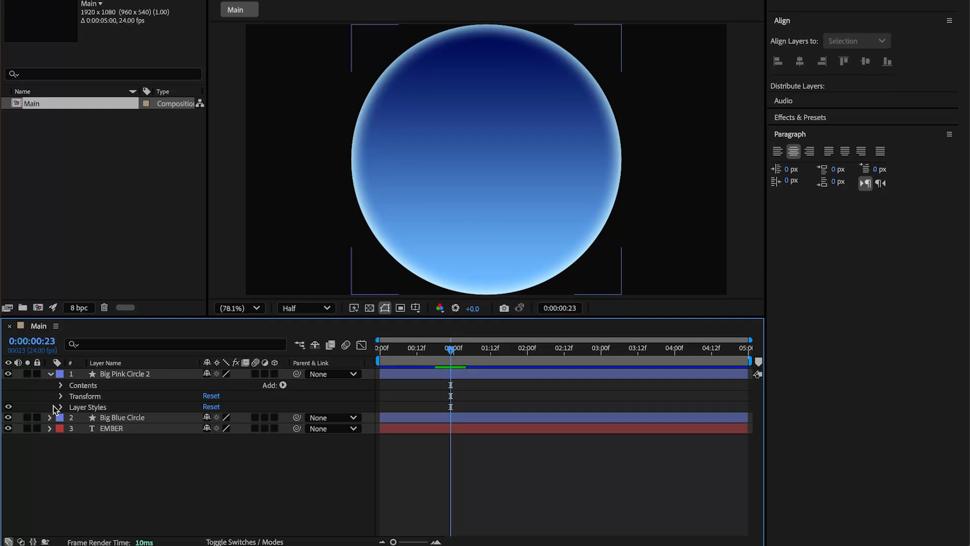
{"action": "left_click", "coordinate": [61, 407]}
{"action": "left_click", "coordinate": [70, 439]}
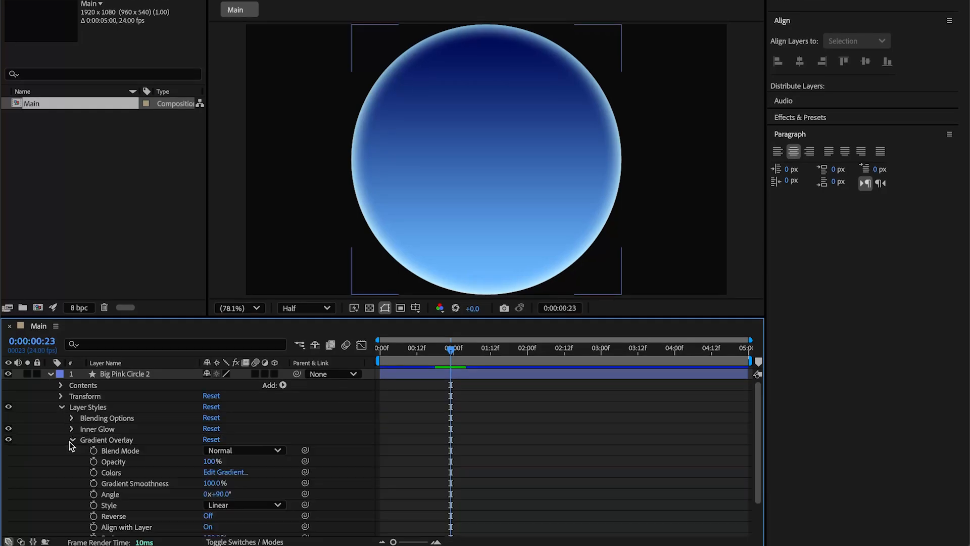
{"action": "left_click", "coordinate": [222, 472]}
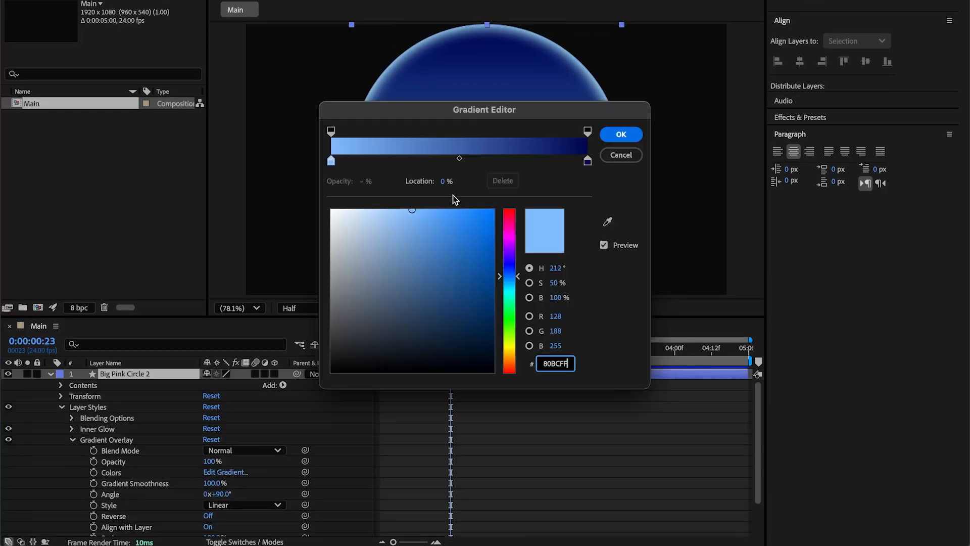
{"action": "left_click_drag", "start_coordinate": [460, 106], "coordinate": [140, 93]}
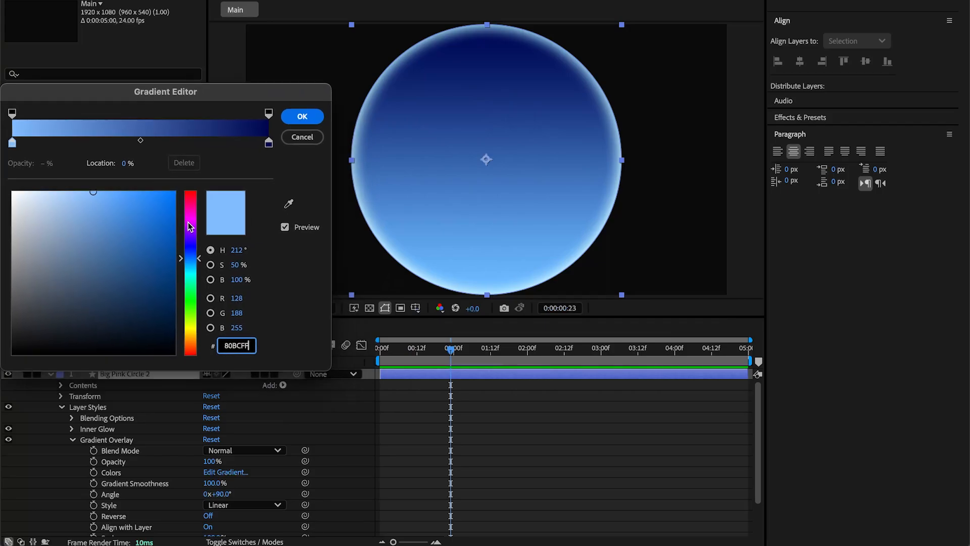
{"action": "left_click_drag", "start_coordinate": [192, 258], "coordinate": [197, 230]}
Set the end stop of the pink circle's gradient to dark purple 2A004F, apply it and collapse the layer.
{"action": "left_click", "coordinate": [268, 143]}
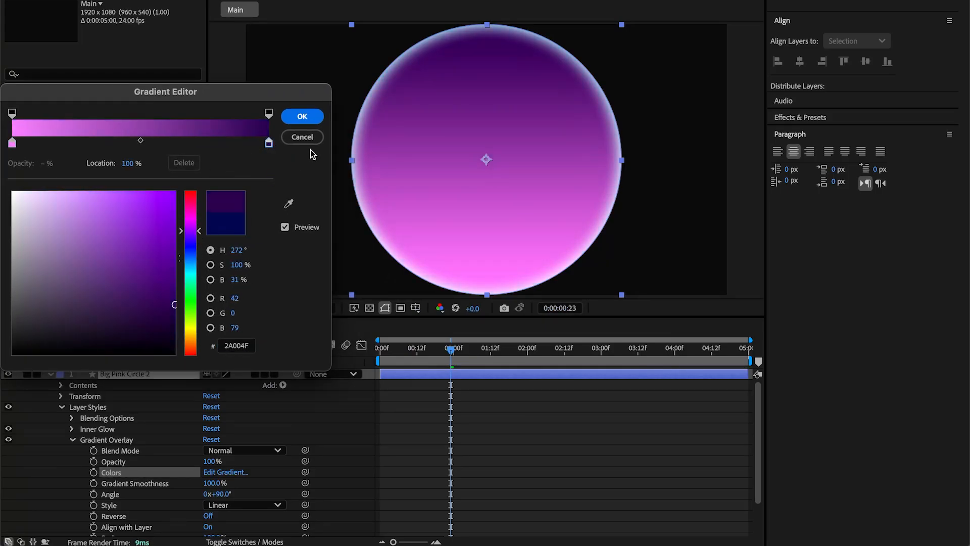
{"action": "left_click", "coordinate": [312, 120]}
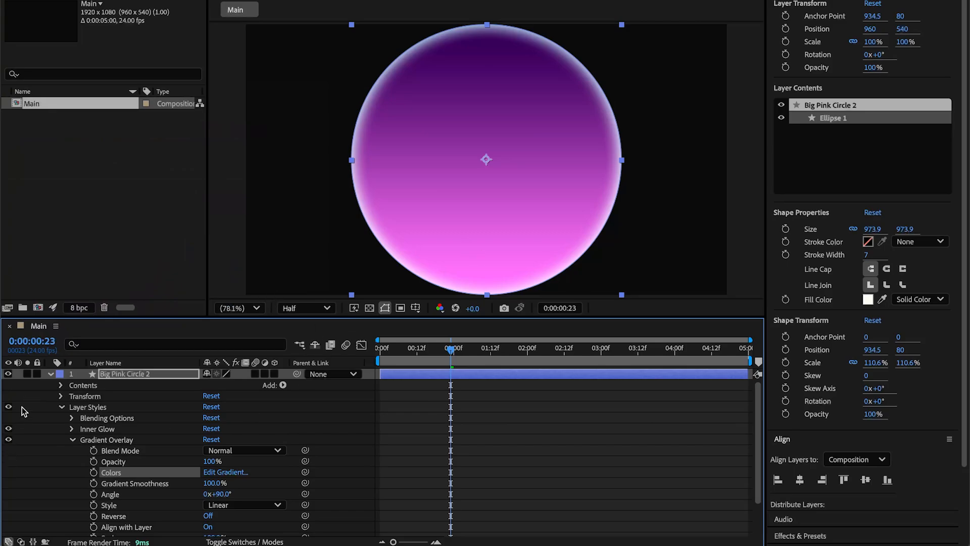
{"action": "left_click", "coordinate": [49, 374]}
{"action": "left_click", "coordinate": [117, 400]}
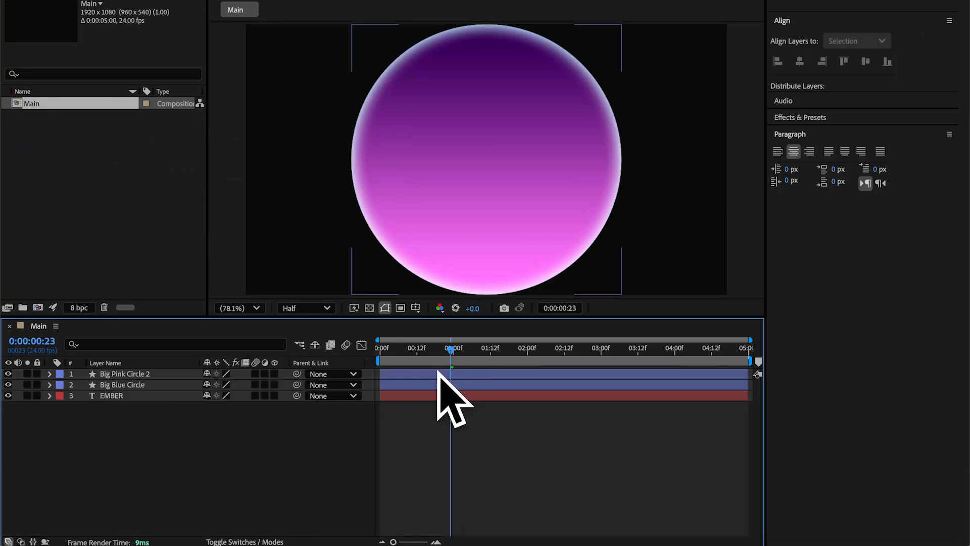
Set the label color of Big Pink Circle 2 to Fuchsia.
{"action": "left_click", "coordinate": [35, 374]}
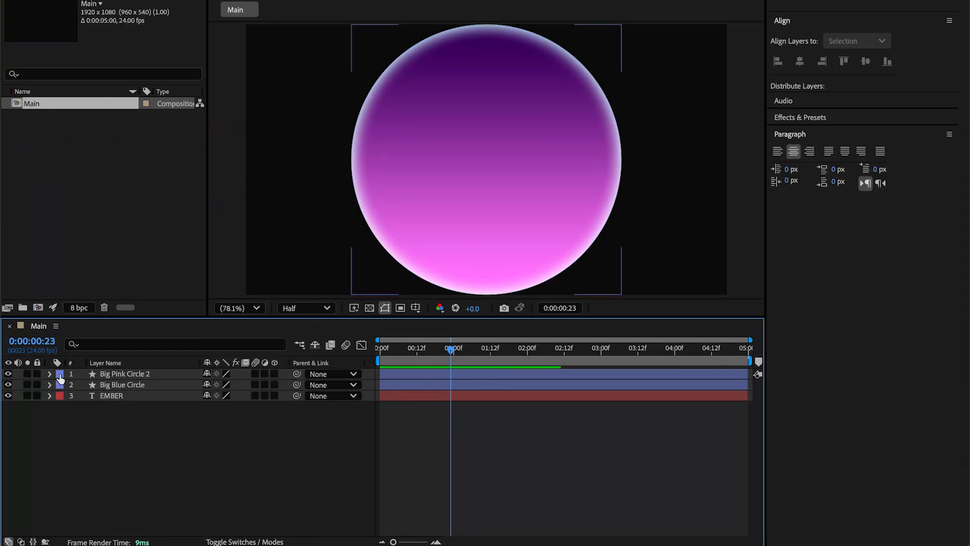
{"action": "left_click", "coordinate": [56, 374]}
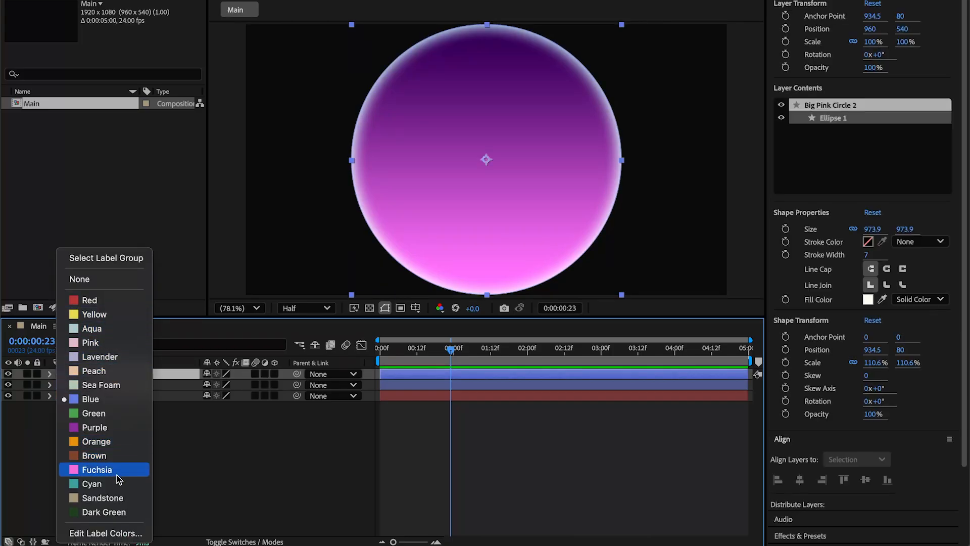
{"action": "left_click", "coordinate": [102, 469]}
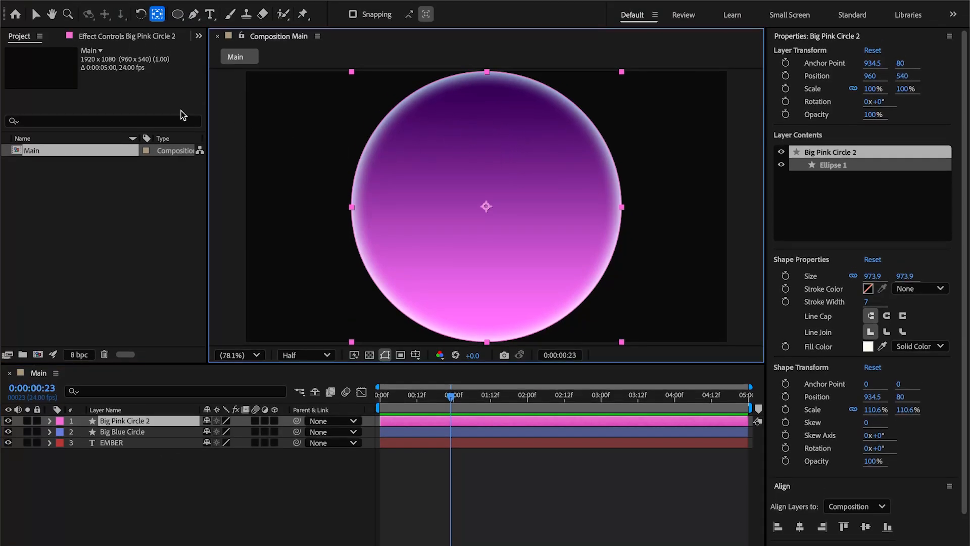
Move the pink circle to the frame's lower-left corner at about 13, 1108 and the blue circle to the upper-right corner at about 1886, -3.
{"action": "left_click", "coordinate": [36, 14]}
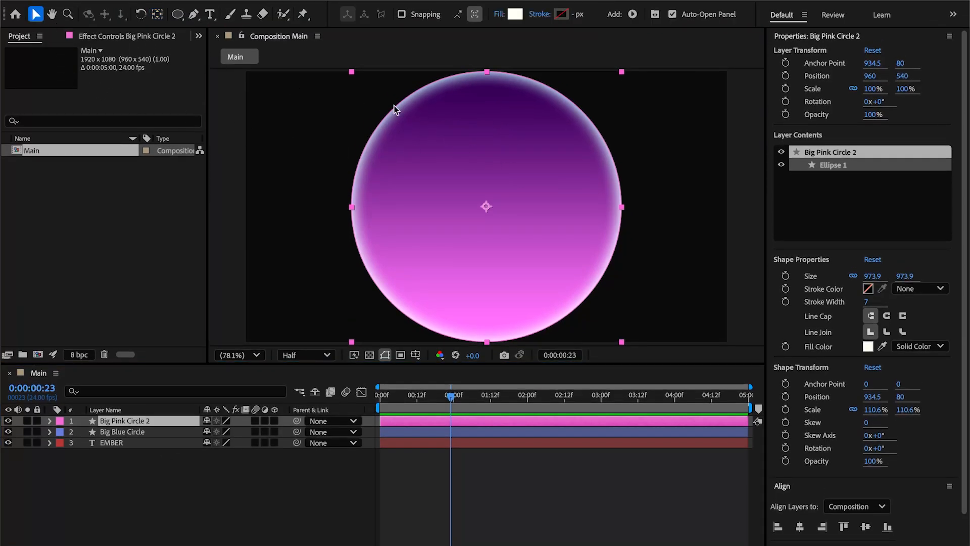
{"action": "left_click_drag", "start_coordinate": [520, 135], "coordinate": [284, 273]}
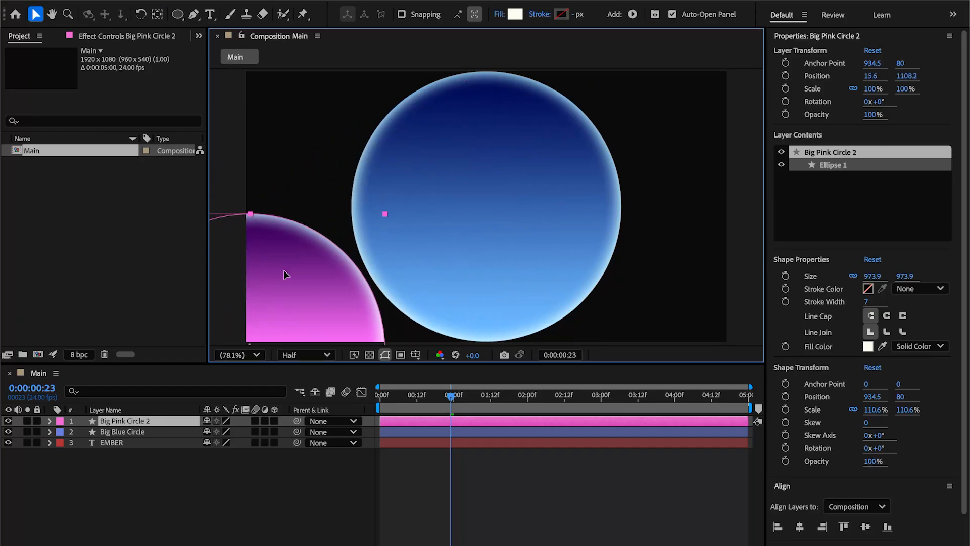
{"action": "left_click_drag", "start_coordinate": [565, 156], "coordinate": [797, 30]}
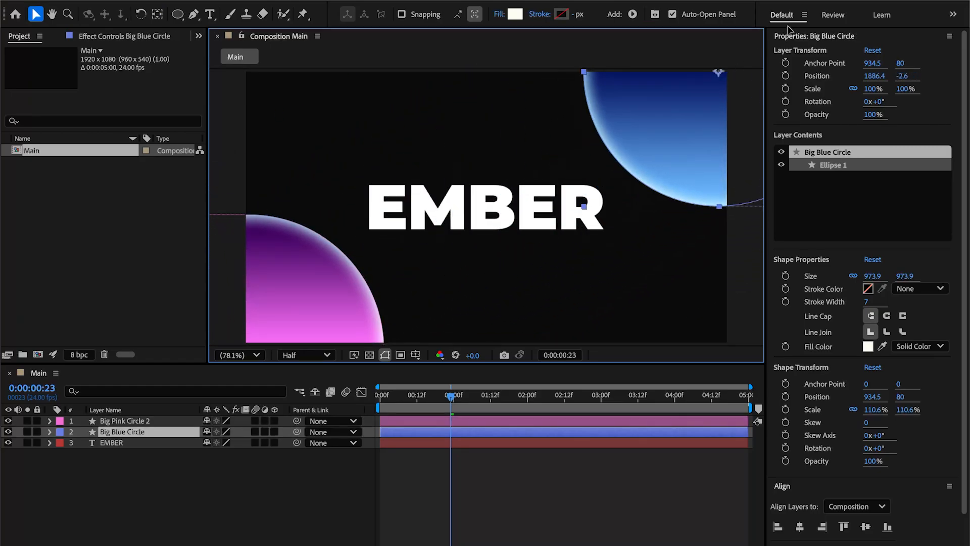
{"action": "left_click", "coordinate": [556, 478]}
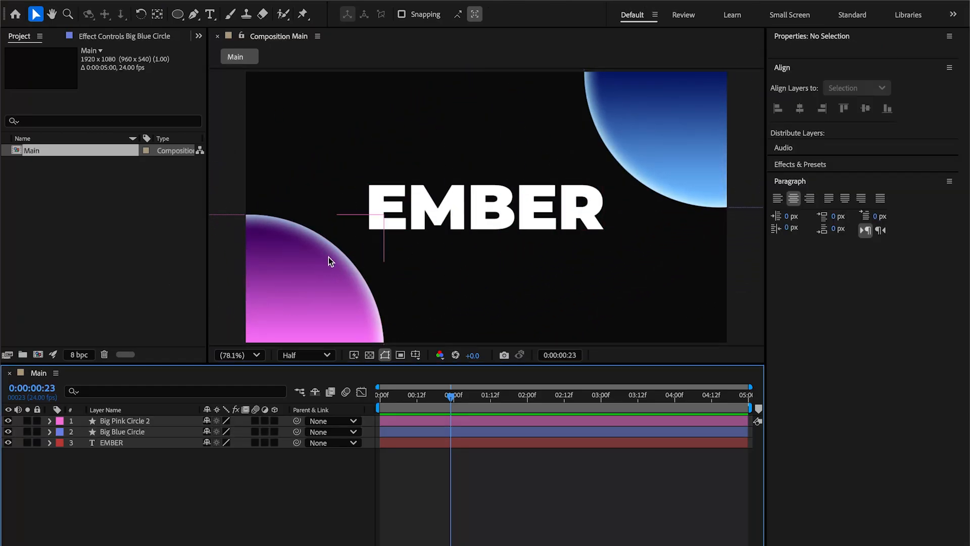
Duplicate the pink circle, scale the copy to about 19% and place it above and left of EMBER at about 377, 266.
{"action": "left_click", "coordinate": [295, 283]}
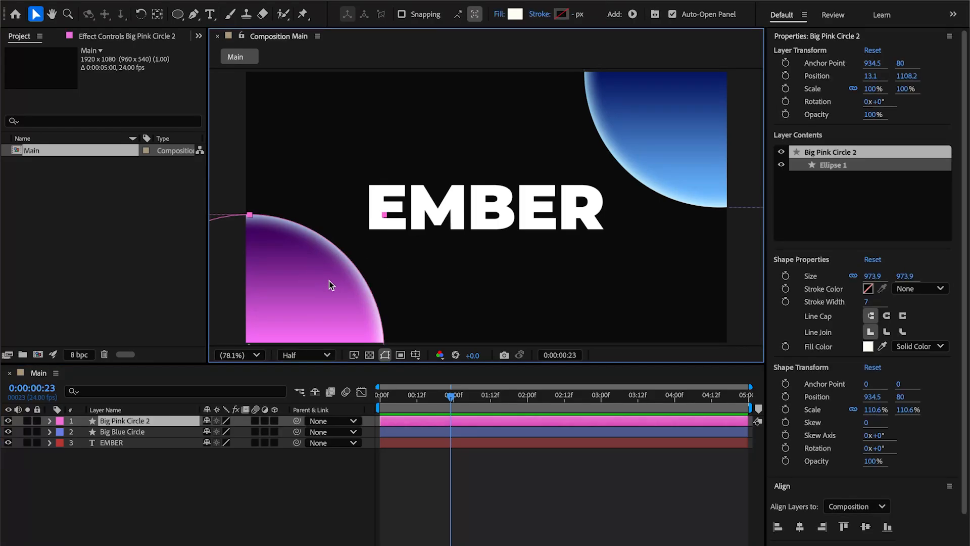
{"action": "key", "text": "ctrl+d"}
{"action": "left_click_drag", "start_coordinate": [293, 283], "coordinate": [435, 97]}
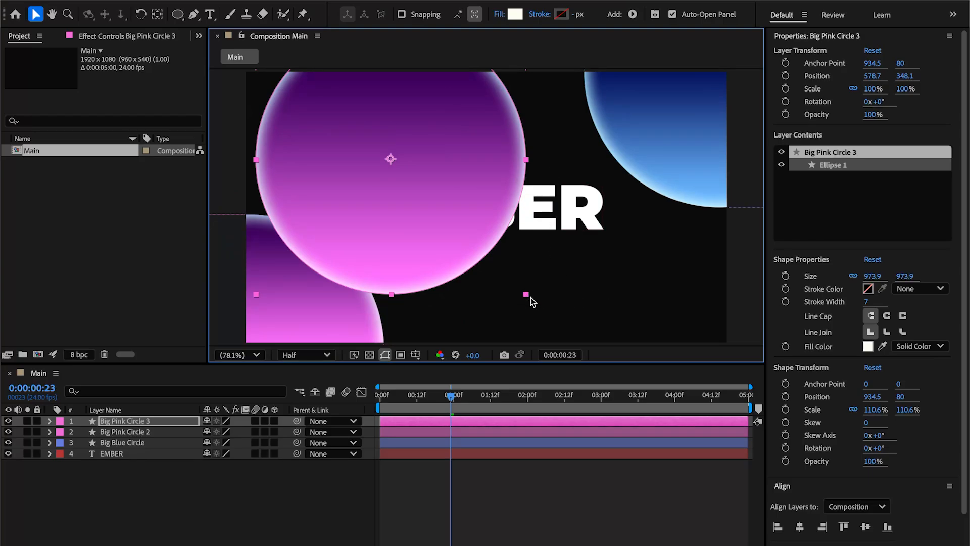
{"action": "left_click_drag", "start_coordinate": [527, 295], "coordinate": [350, 148]}
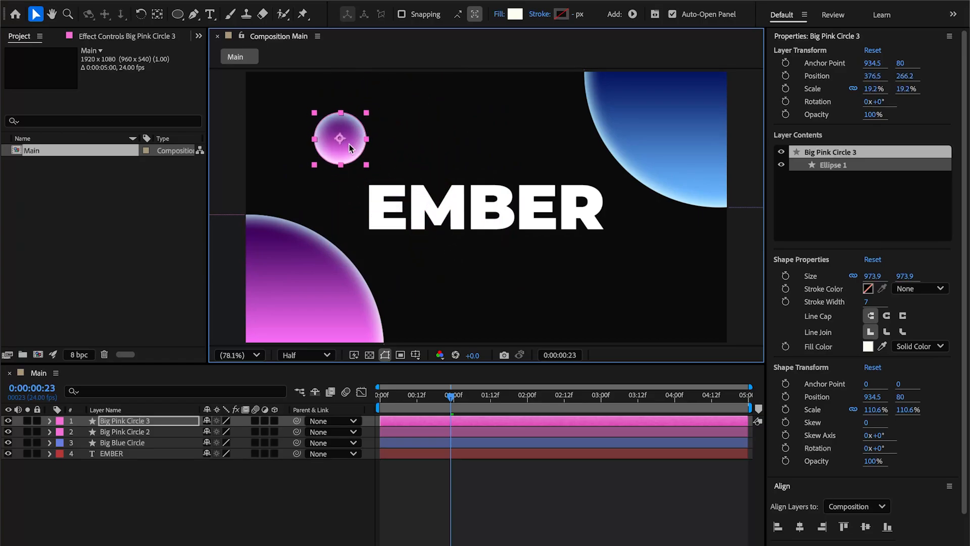
Change the start stop of the small circle's gradient overlay to light yellow FFF880.
{"action": "left_click", "coordinate": [113, 421]}
{"action": "left_click", "coordinate": [48, 421]}
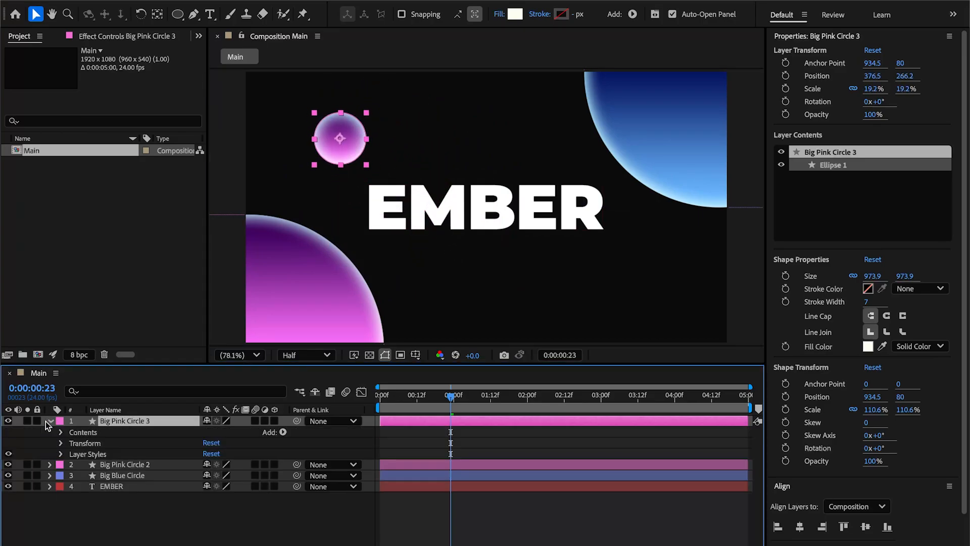
{"action": "left_click", "coordinate": [60, 454]}
{"action": "left_click", "coordinate": [72, 486]}
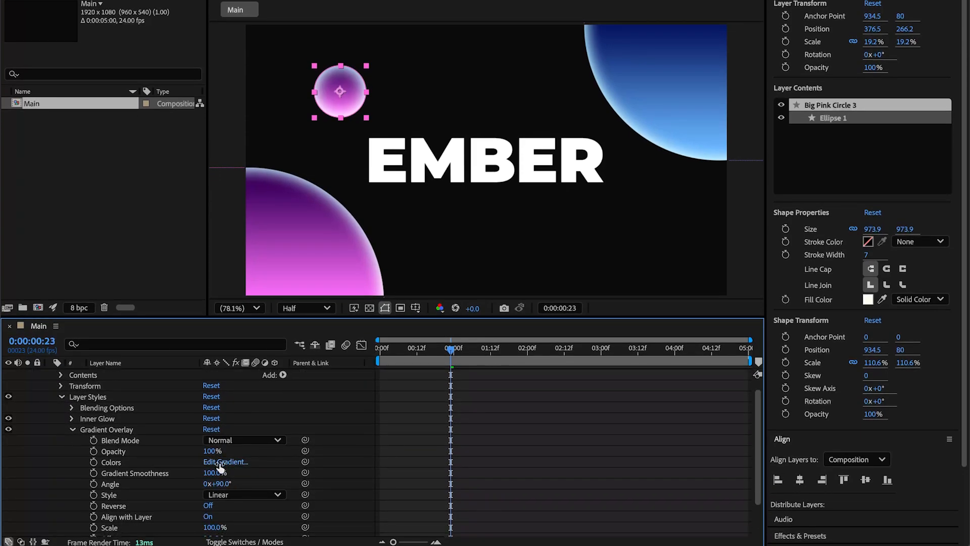
{"action": "left_click", "coordinate": [220, 463]}
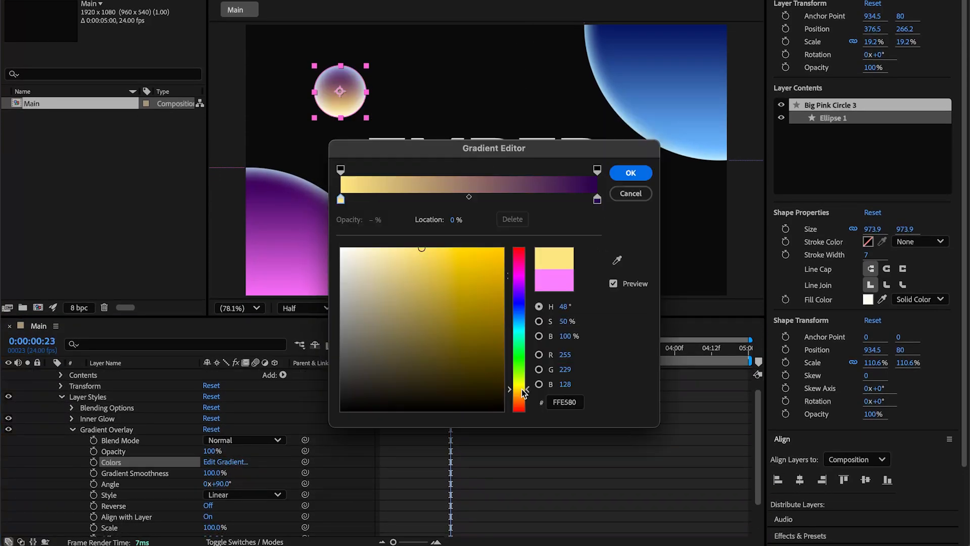
{"action": "mouse_move", "coordinate": [524, 392]}
{"action": "left_mouse_down"}
{"action": "mouse_move", "coordinate": [526, 412]}
{"action": "mouse_move", "coordinate": [526, 402]}
{"action": "left_mouse_up"}
Make the small circle's gradient end stop bright orange, add a light orange FFD680 stop at 1.8%, and apply the gradient.
{"action": "left_click", "coordinate": [597, 199]}
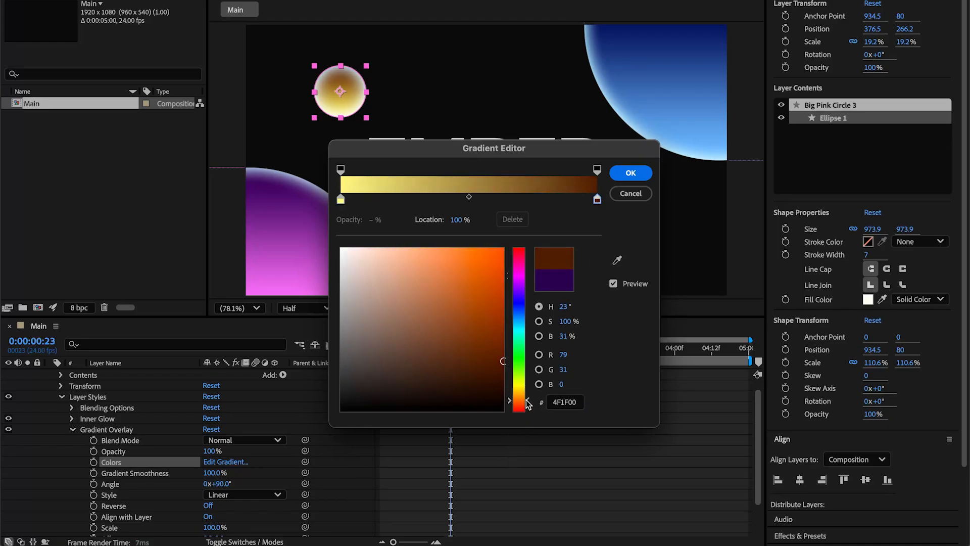
{"action": "left_click_drag", "start_coordinate": [488, 319], "coordinate": [528, 277]}
{"action": "left_click_drag", "start_coordinate": [342, 199], "coordinate": [346, 200]}
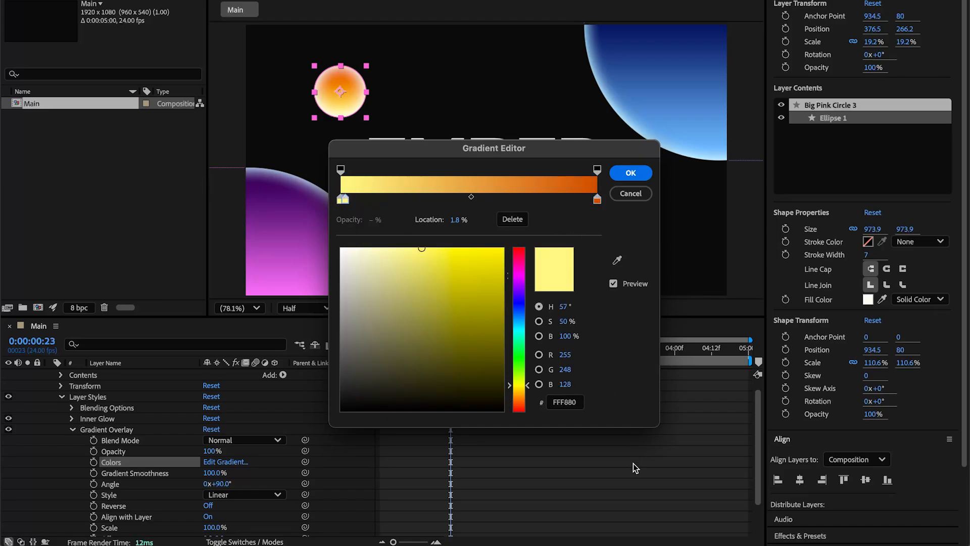
{"action": "left_click_drag", "start_coordinate": [524, 390], "coordinate": [525, 396]}
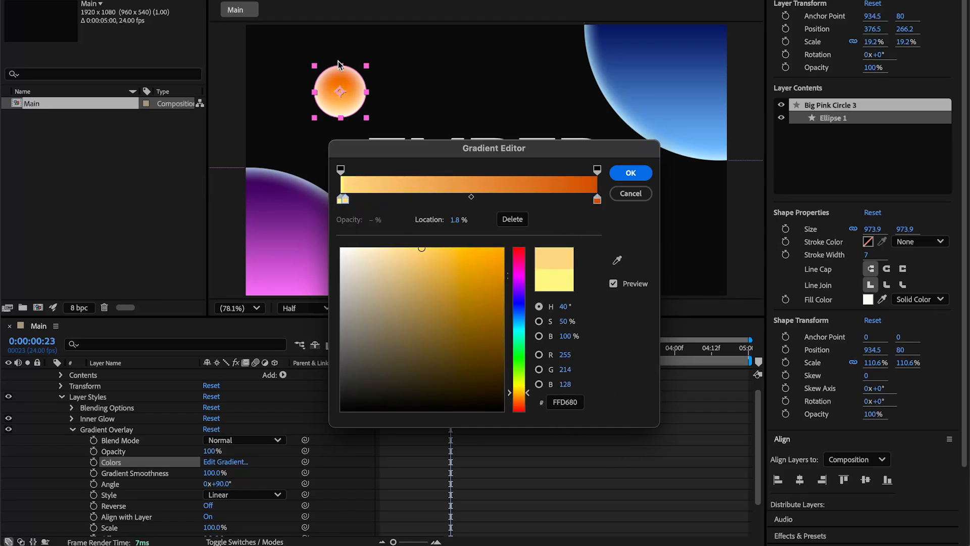
{"action": "left_click", "coordinate": [640, 176]}
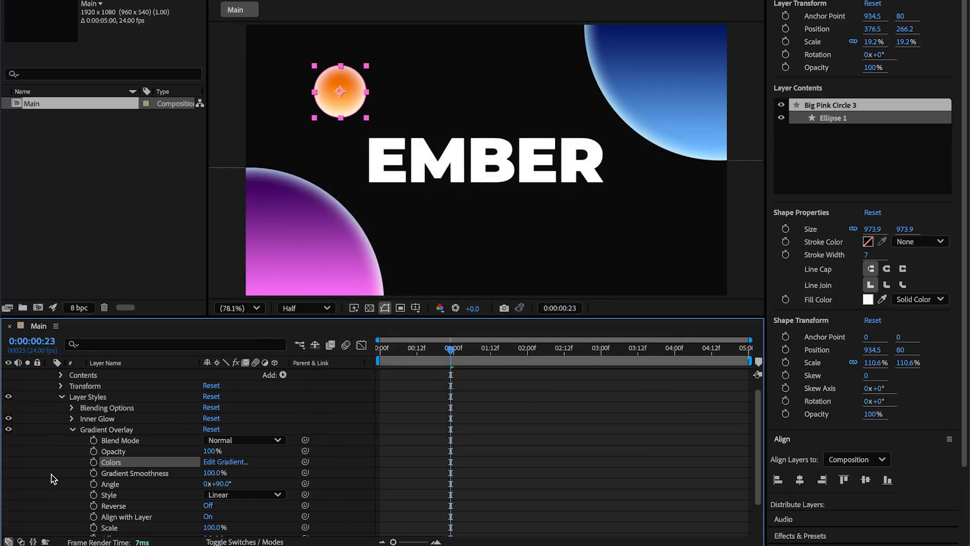
Change the small circle's inner glow color to pale yellow FFF9BE.
{"action": "left_click", "coordinate": [72, 430]}
{"action": "left_click", "coordinate": [73, 428]}
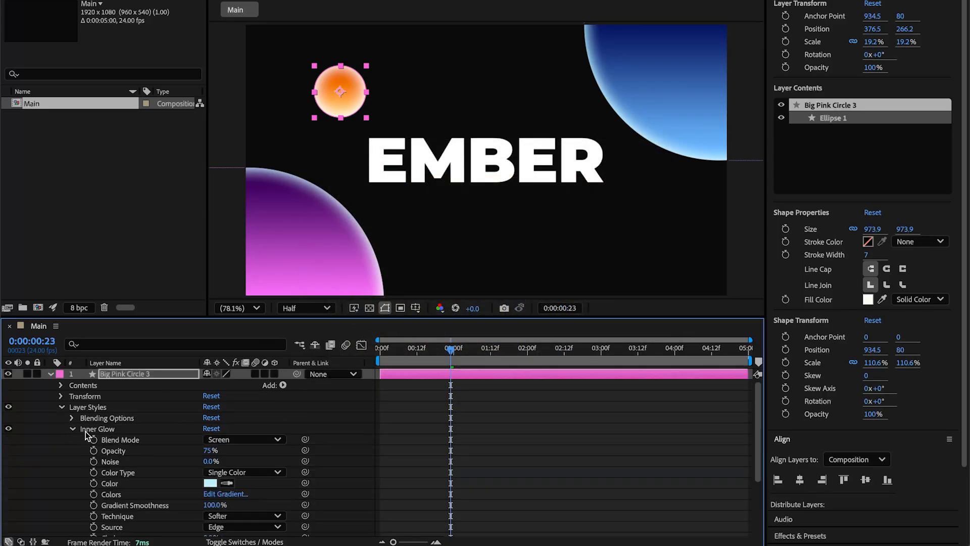
{"action": "left_click", "coordinate": [211, 484]}
{"action": "left_click_drag", "start_coordinate": [519, 324], "coordinate": [519, 310]}
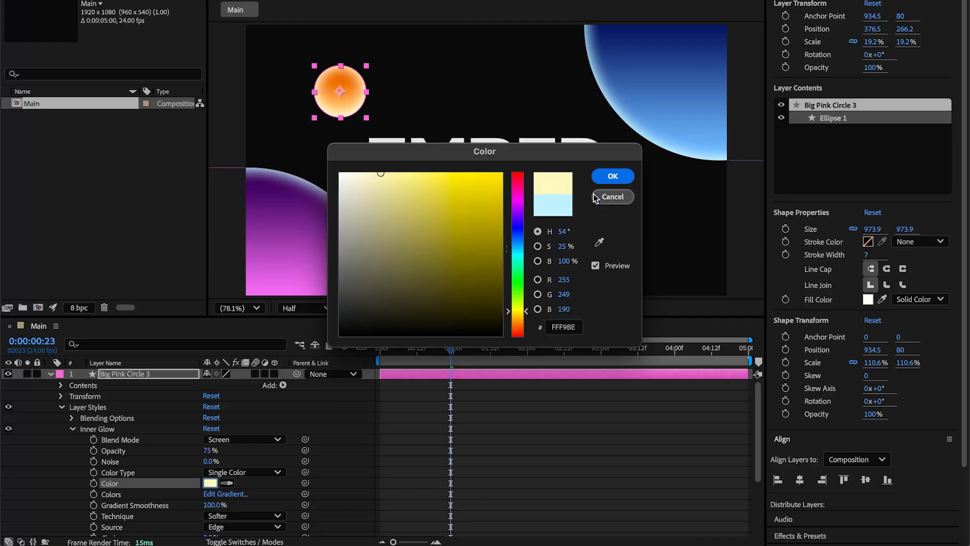
{"action": "left_click", "coordinate": [613, 176]}
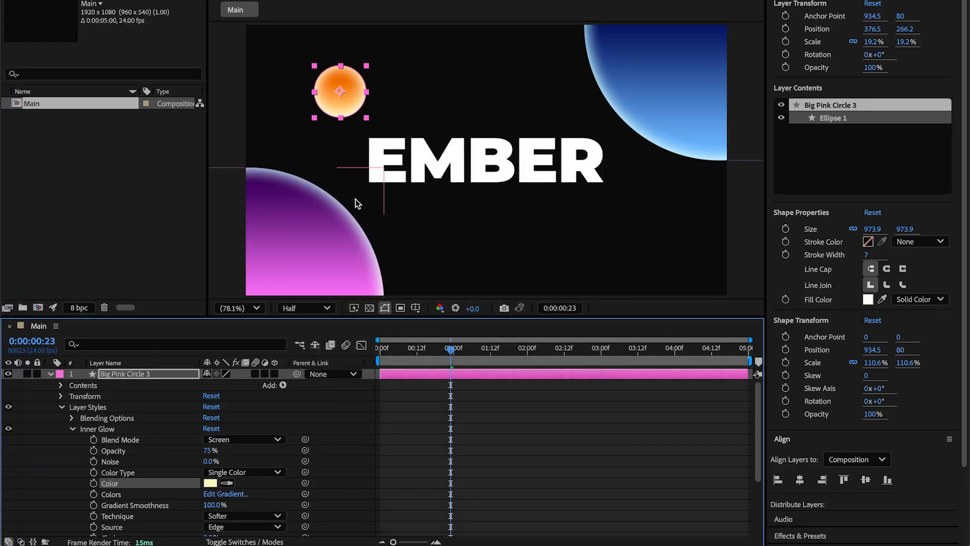
Change the inner glow color of Big Pink Circle 2 to light pink, then collapse the layer.
{"action": "left_click", "coordinate": [332, 205]}
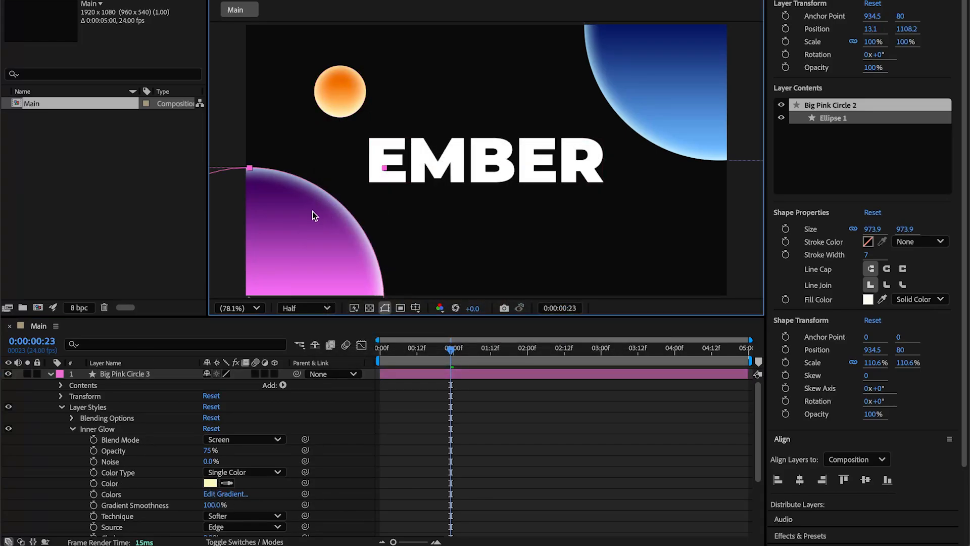
{"action": "left_click", "coordinate": [51, 374]}
{"action": "left_click", "coordinate": [50, 385]}
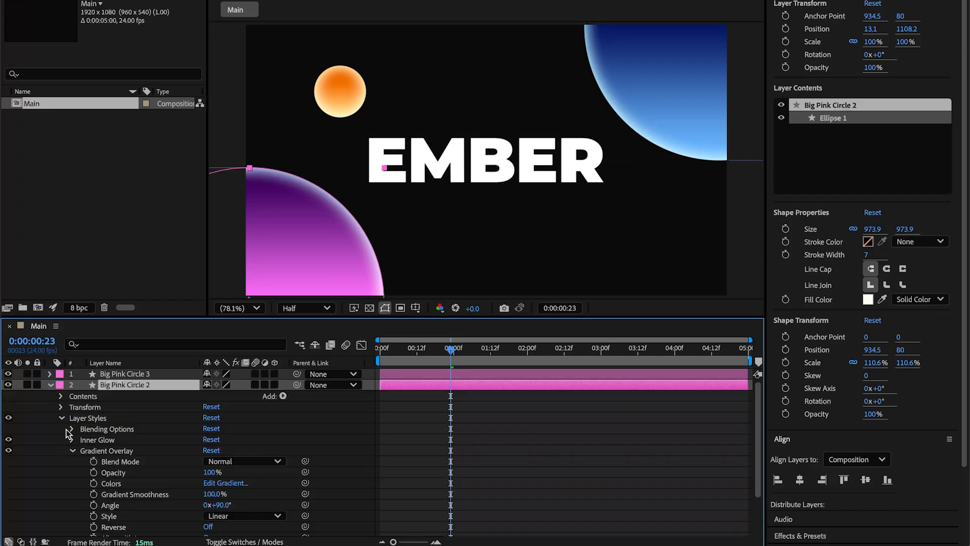
{"action": "left_click", "coordinate": [66, 453]}
{"action": "left_click", "coordinate": [72, 449]}
{"action": "left_click", "coordinate": [72, 440]}
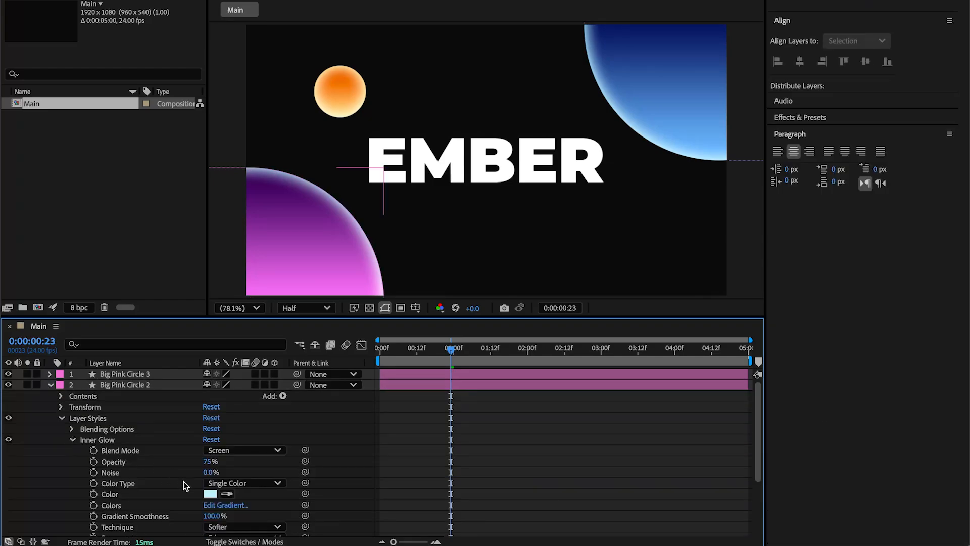
{"action": "left_click", "coordinate": [211, 494]}
{"action": "left_click_drag", "start_coordinate": [525, 247], "coordinate": [525, 201]}
{"action": "left_click", "coordinate": [613, 176]}
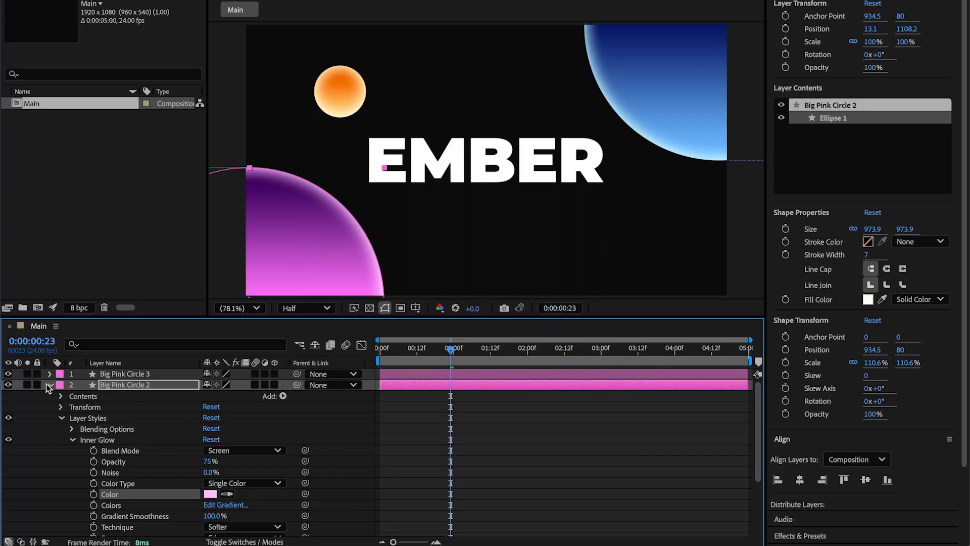
{"action": "left_click", "coordinate": [50, 385]}
{"action": "left_click", "coordinate": [145, 440]}
Rename the Big Pink Circle 3 layer as Small Orange Circle and give it an orange label color.
{"action": "left_click", "coordinate": [135, 376]}
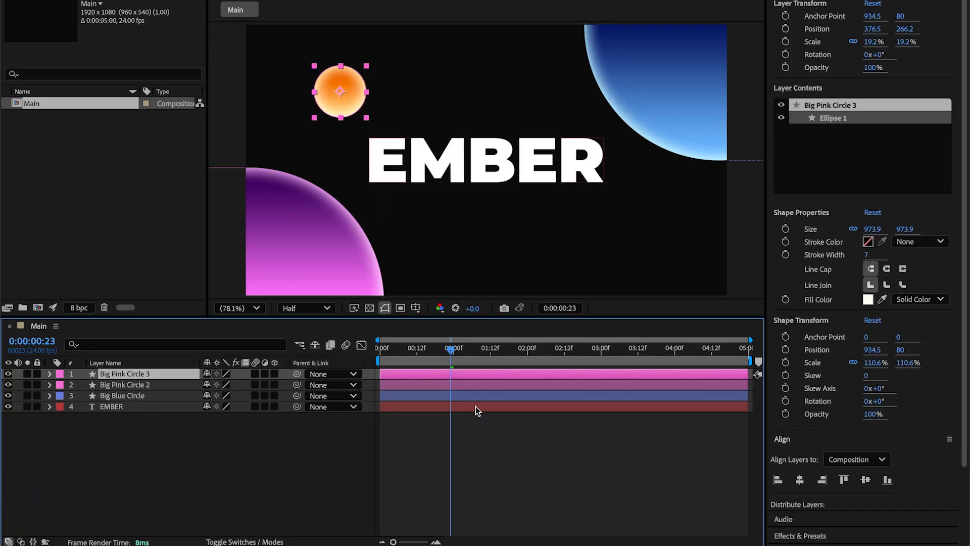
{"action": "key", "text": "Return"}
{"action": "type", "text": "Small"}
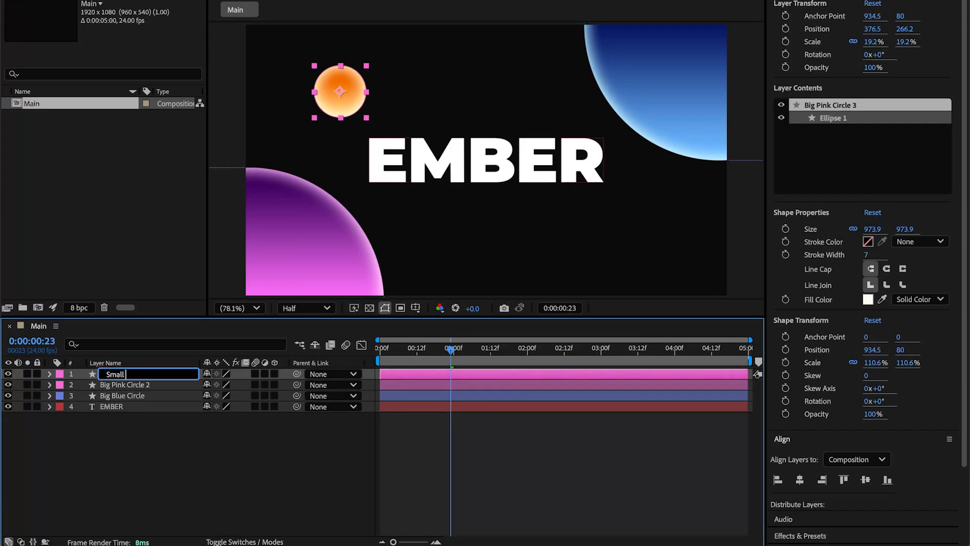
{"action": "type", "text": " Orange Circle"}
{"action": "key", "text": "Return"}
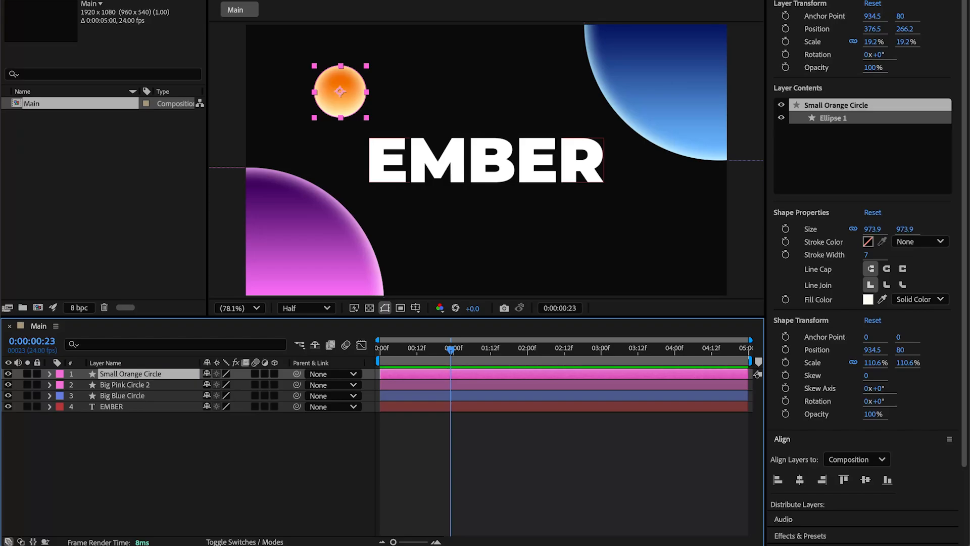
{"action": "left_click", "coordinate": [58, 374]}
{"action": "left_click", "coordinate": [126, 445]}
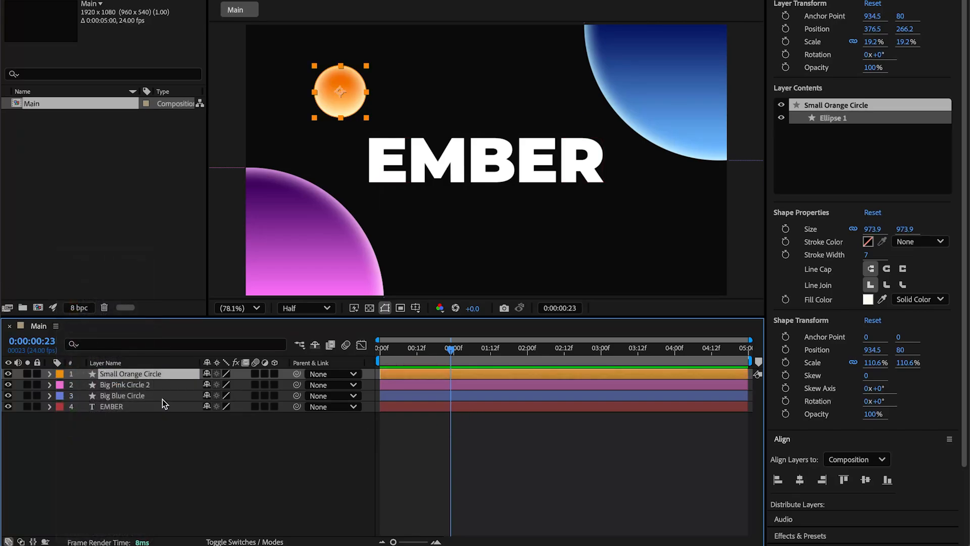
Duplicate Small Orange Circle, place the copy below the R of EMBER, and scale it down slightly.
{"action": "key", "text": "ctrl+d"}
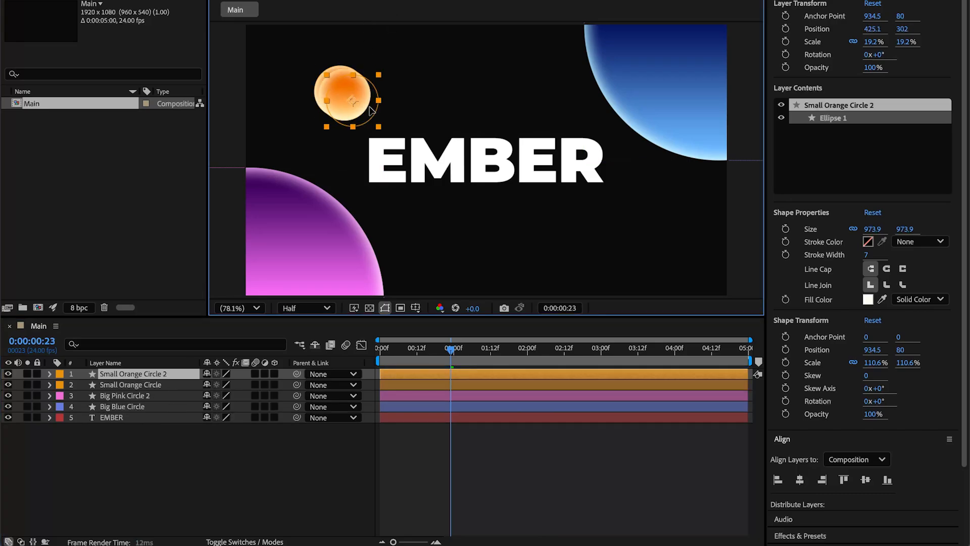
{"action": "left_click_drag", "start_coordinate": [348, 96], "coordinate": [584, 237]}
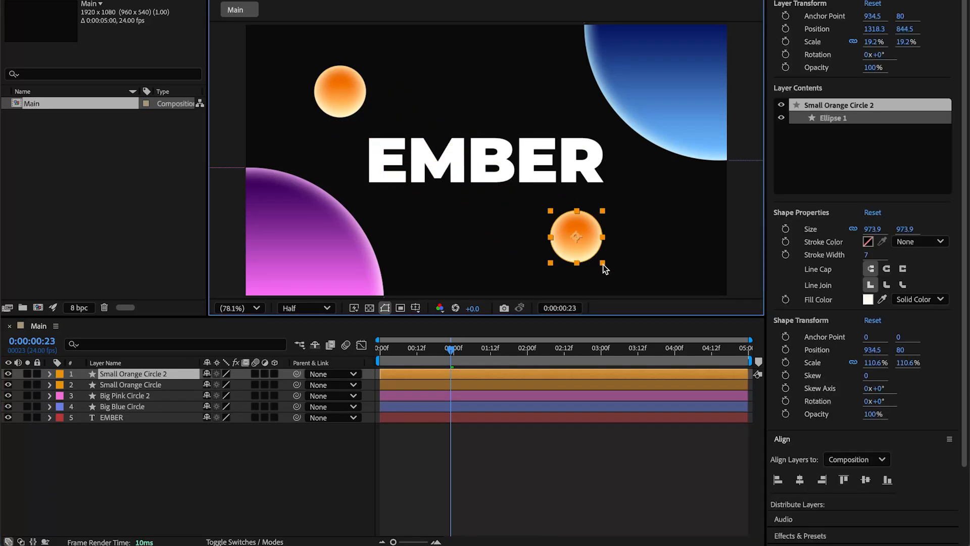
{"action": "left_click", "coordinate": [604, 265]}
{"action": "left_click", "coordinate": [591, 250]}
{"action": "mouse_move", "coordinate": [603, 264]}
{"action": "left_mouse_down"}
{"action": "mouse_move", "coordinate": [591, 240]}
{"action": "mouse_move", "coordinate": [594, 248]}
{"action": "left_mouse_up"}
{"action": "left_click", "coordinate": [170, 451]}
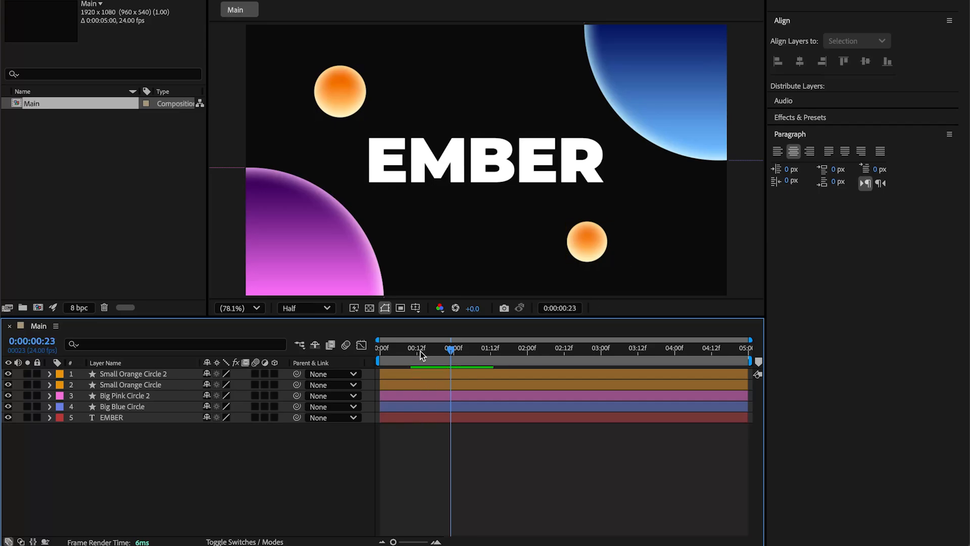
Add a position keyframe to Big Blue Circle at its current place and move that keyframe to 1 second.
{"action": "key", "text": "Home"}
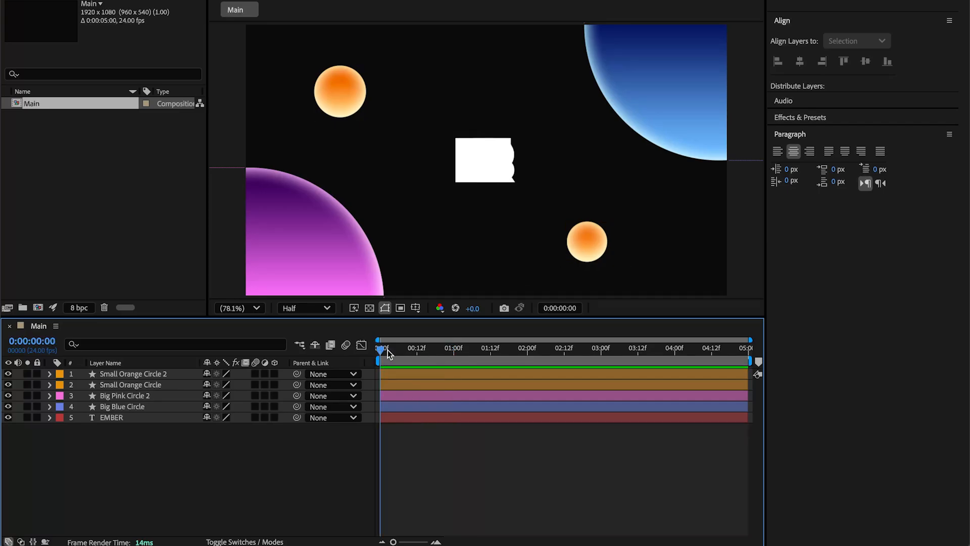
{"action": "left_click", "coordinate": [630, 92]}
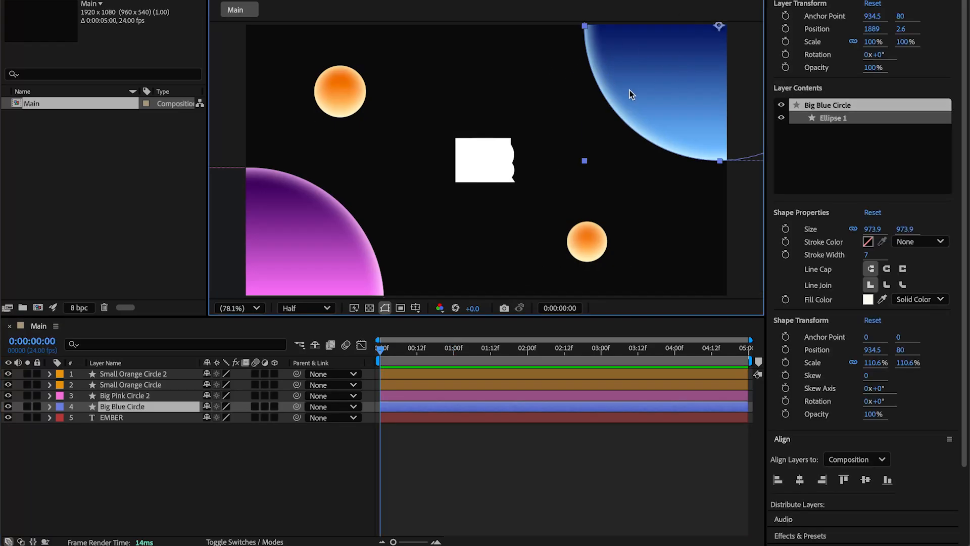
{"action": "key", "text": "p"}
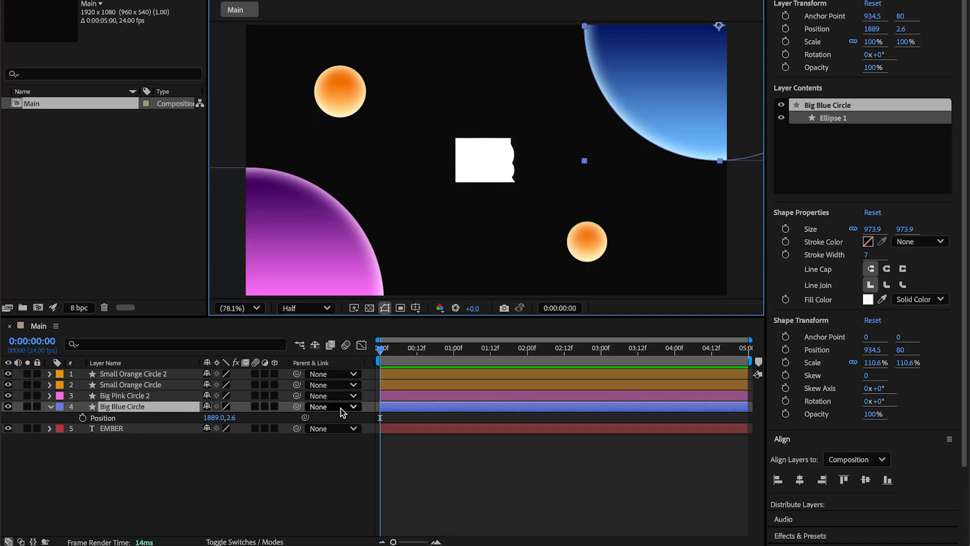
{"action": "left_click", "coordinate": [83, 418]}
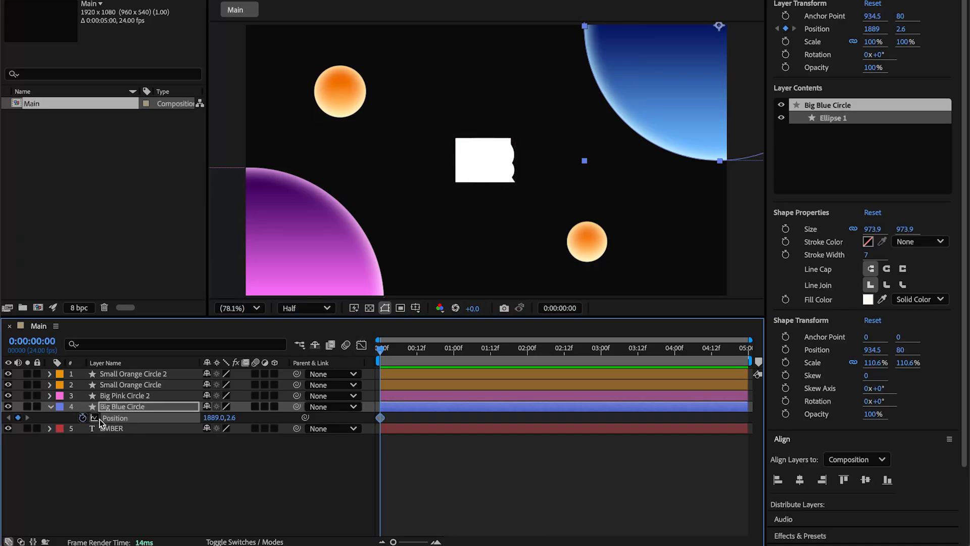
{"action": "left_click_drag", "start_coordinate": [389, 349], "coordinate": [455, 349]}
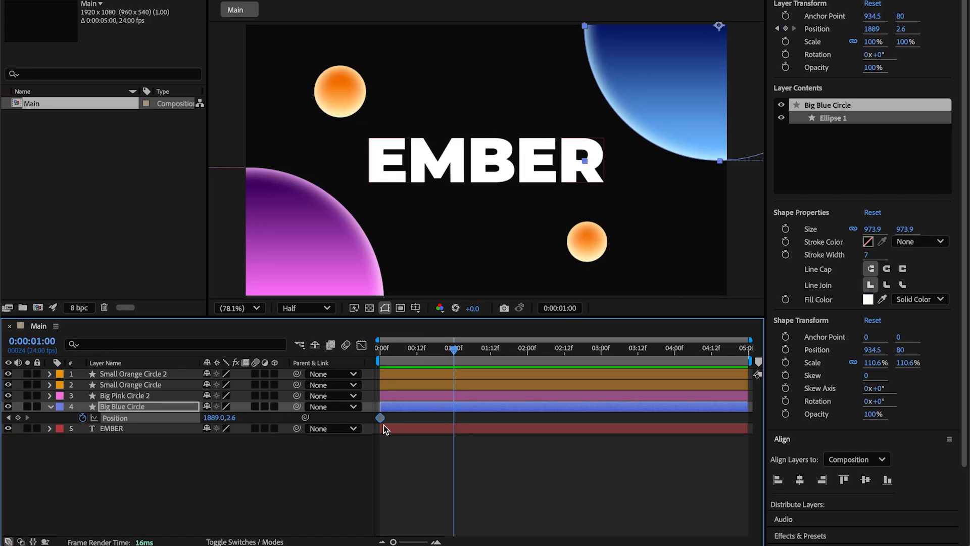
{"action": "left_click_drag", "start_coordinate": [381, 418], "coordinate": [455, 419]}
At frame 0, move Big Blue Circle off the canvas beyond the upper-right corner, to about 2231, -513.4.
{"action": "left_click_drag", "start_coordinate": [459, 350], "coordinate": [368, 362]}
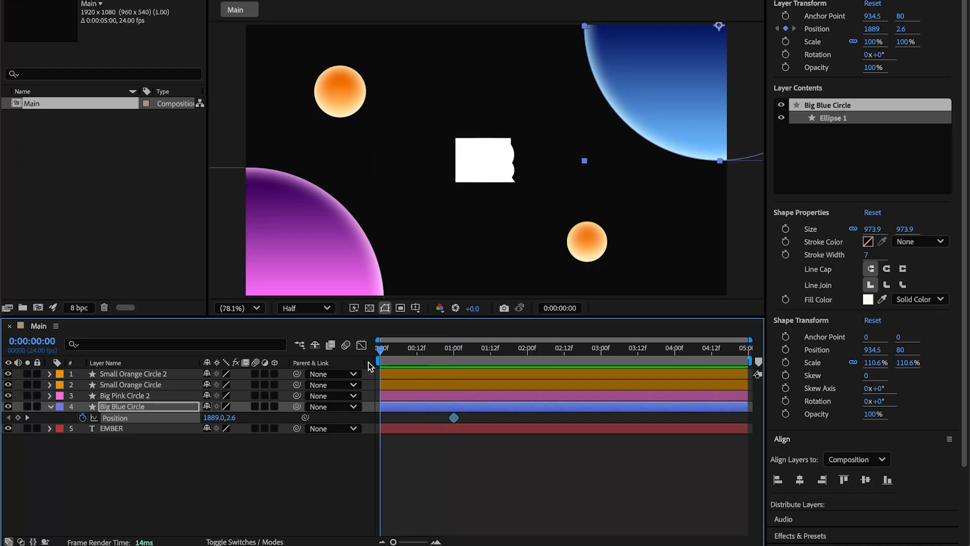
{"action": "scroll", "coordinate": [687, 57], "scroll_direction": "down", "scroll_amount": 1}
{"action": "left_click_drag", "start_coordinate": [623, 103], "coordinate": [704, 17]}
Apply Easy Ease to both position keyframes of Big Blue Circle.
{"action": "left_click", "coordinate": [491, 348]}
{"action": "left_click_drag", "start_coordinate": [465, 417], "coordinate": [368, 425]}
{"action": "right_click", "coordinate": [381, 418]}
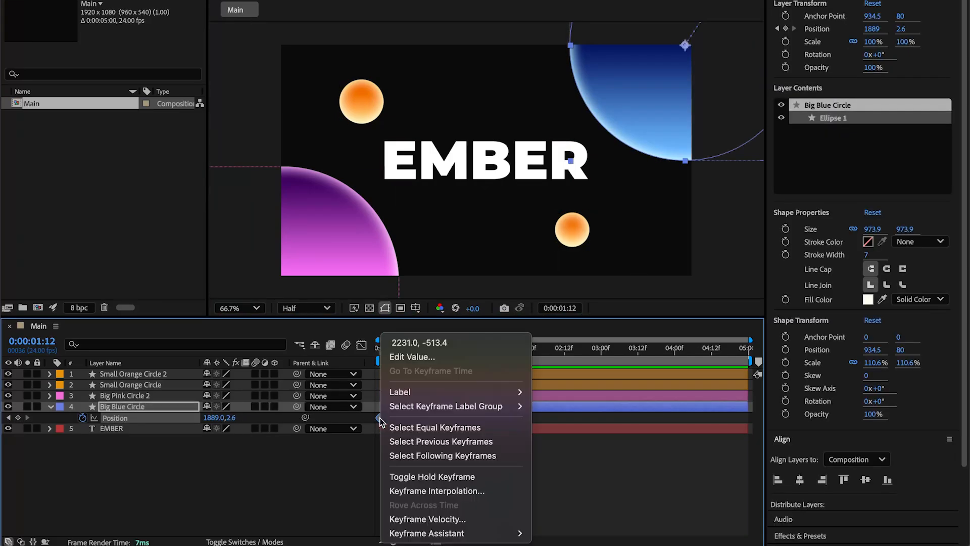
{"action": "mouse_move", "coordinate": [445, 535]}
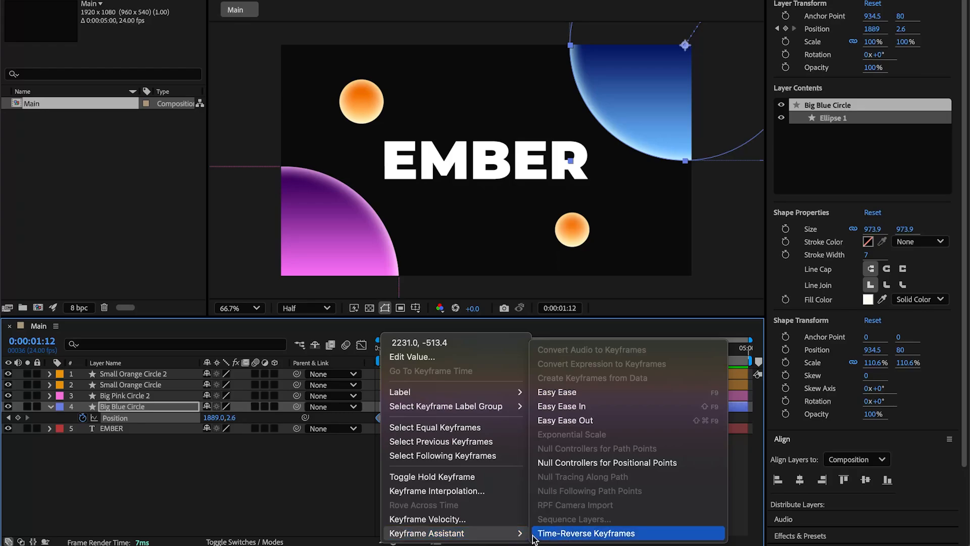
{"action": "left_click", "coordinate": [564, 393]}
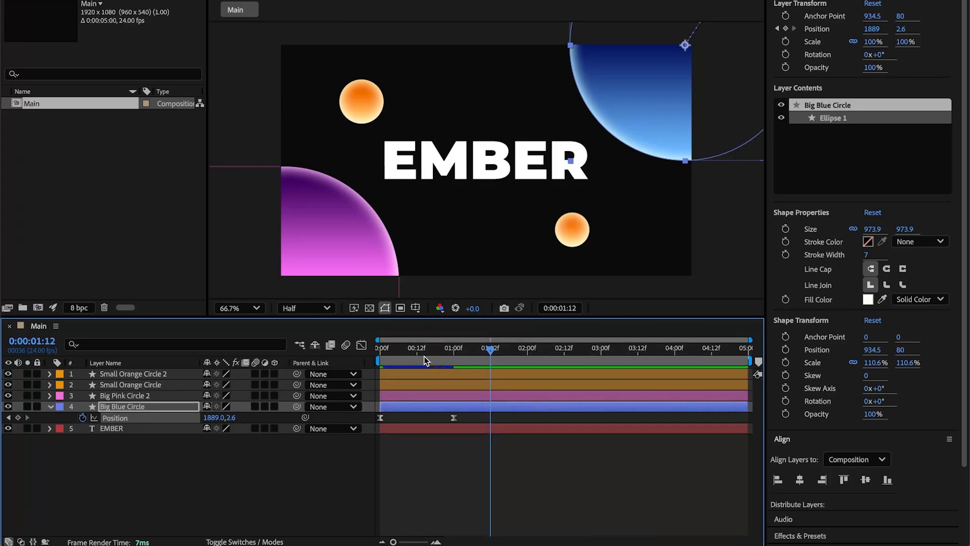
Reshape Big Blue Circle's position speed graph to peak sharply at the start and slow toward 1 second, and preview the motion.
{"action": "left_click_drag", "start_coordinate": [466, 418], "coordinate": [373, 421]}
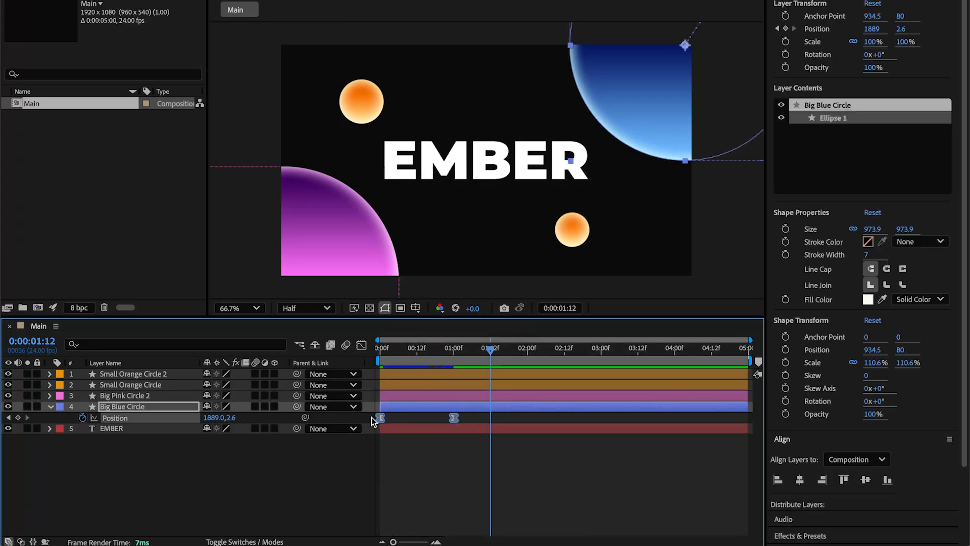
{"action": "left_click", "coordinate": [361, 346]}
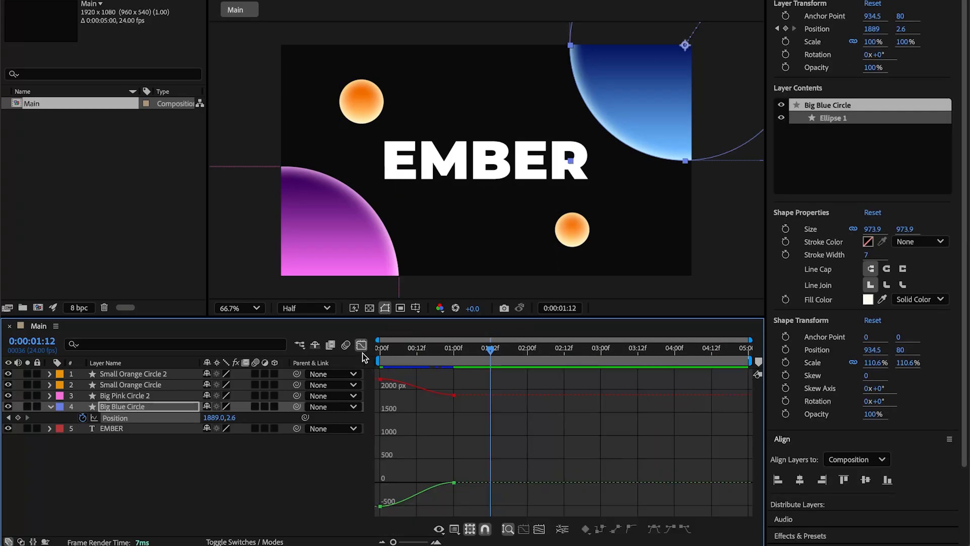
{"action": "right_click", "coordinate": [435, 428]}
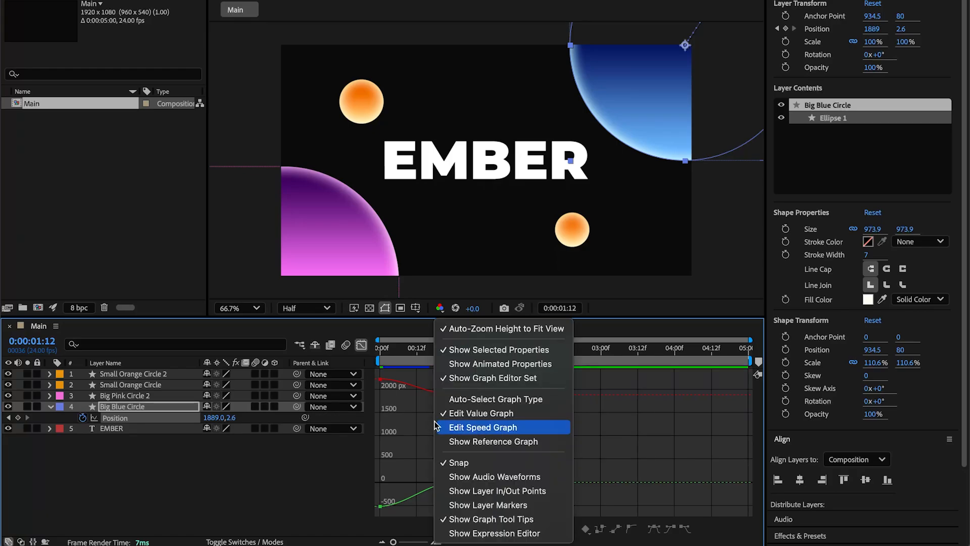
{"action": "left_click", "coordinate": [471, 428]}
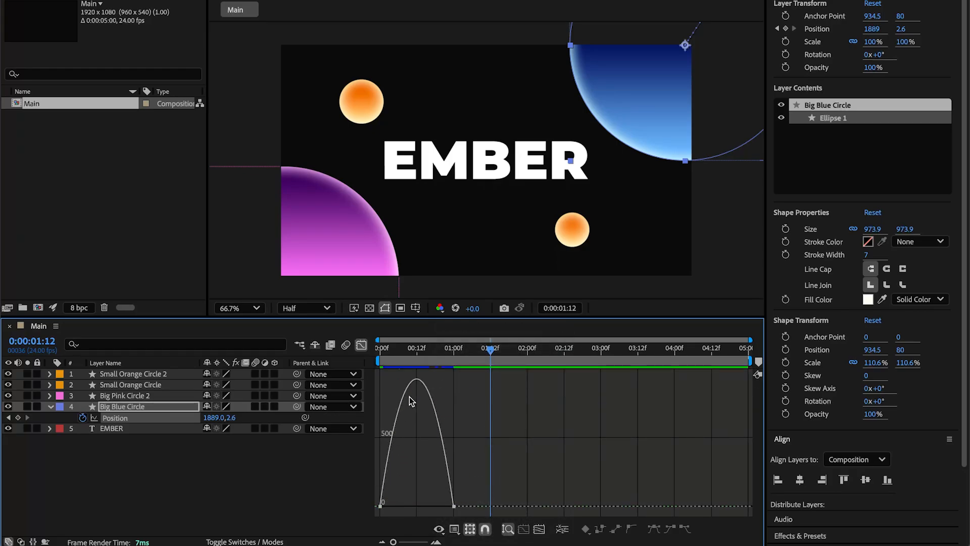
{"action": "left_click_drag", "start_coordinate": [476, 466], "coordinate": [384, 506]}
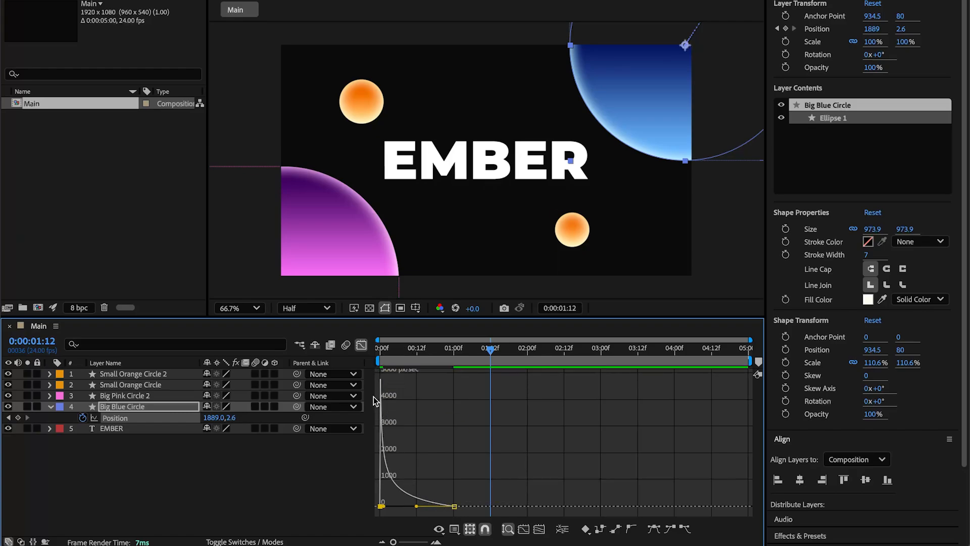
{"action": "left_click", "coordinate": [360, 345]}
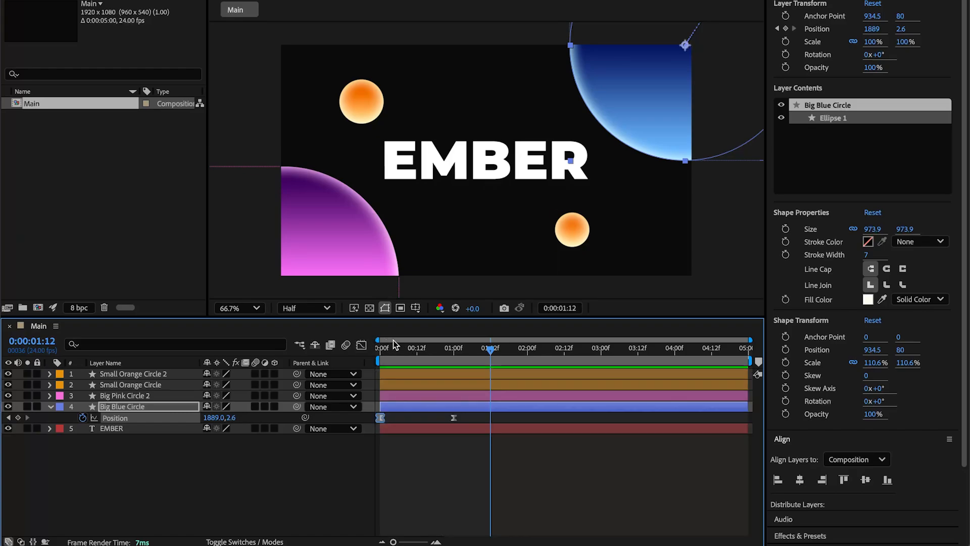
{"action": "left_click_drag", "start_coordinate": [404, 346], "coordinate": [362, 351]}
{"action": "key", "text": "space"}
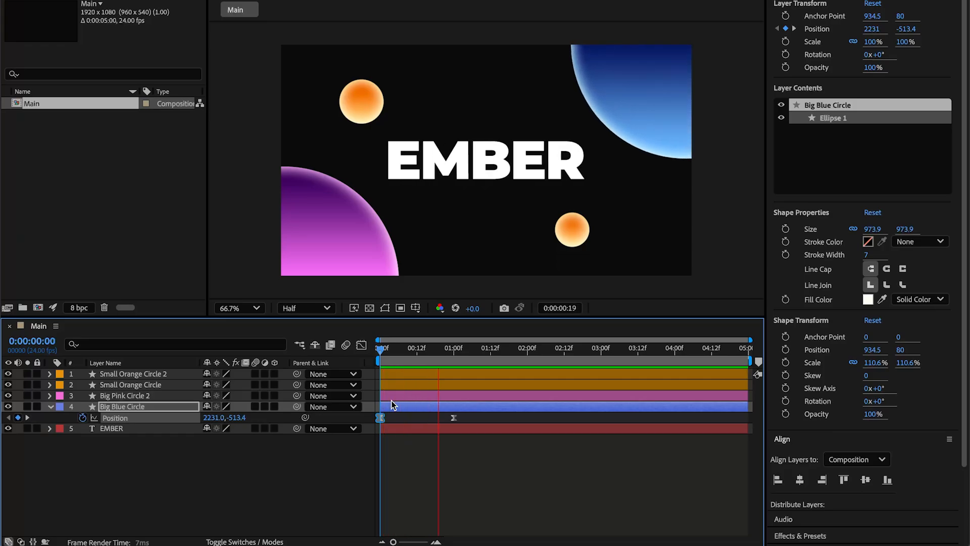
{"action": "key", "text": "space"}
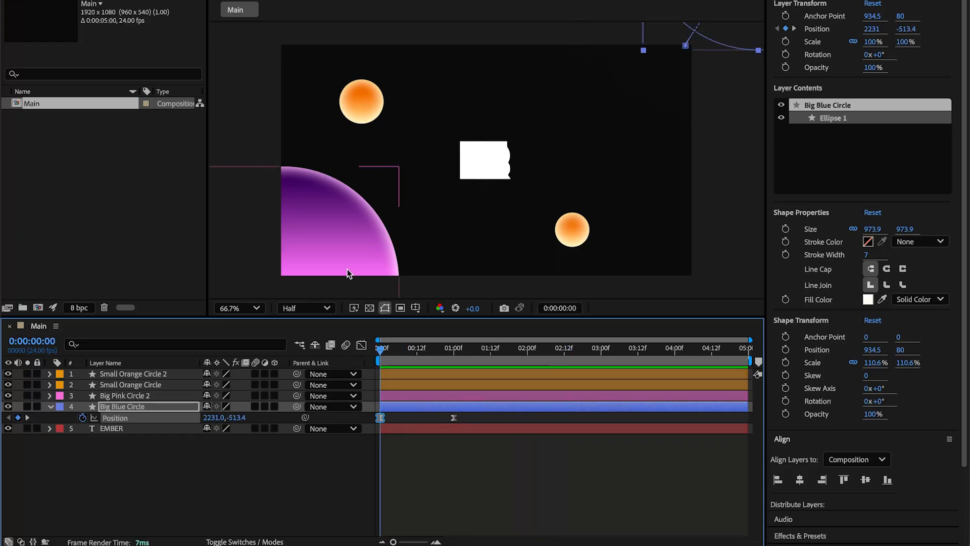
Keyframe Big Pink Circle 2's current position at 1 second, and at frame 0 move it off the lower-left corner to about -268.9, 1600.2.
{"action": "left_click", "coordinate": [351, 232]}
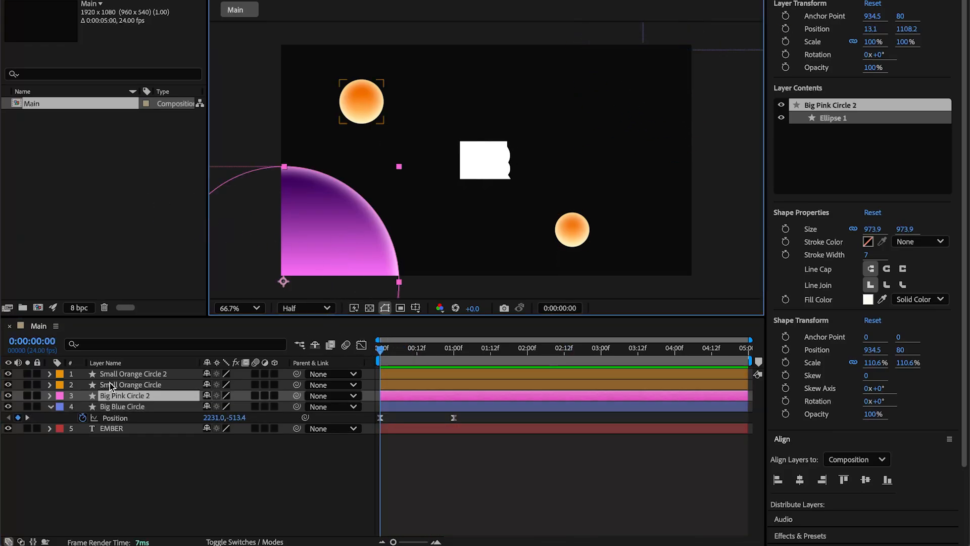
{"action": "key", "text": "p"}
{"action": "left_click", "coordinate": [454, 349]}
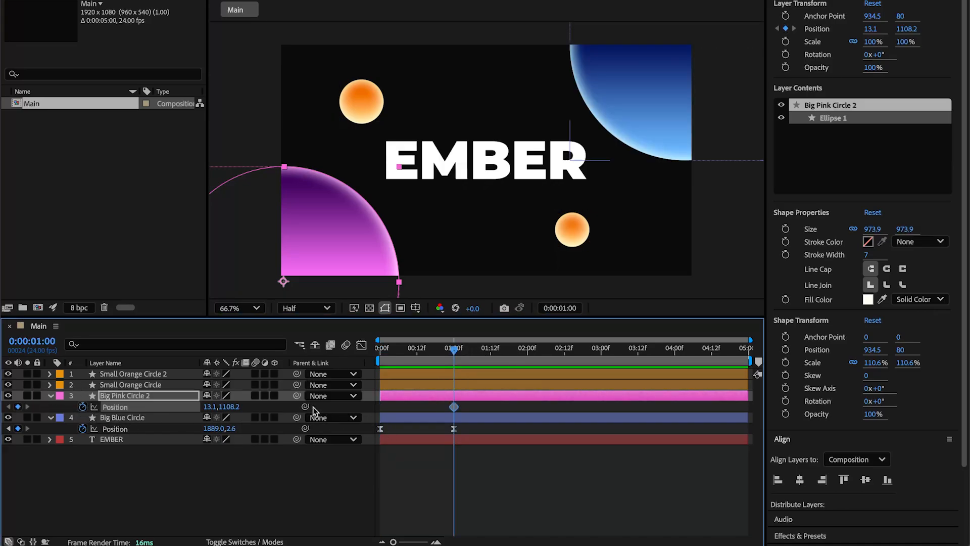
{"action": "left_click_drag", "start_coordinate": [458, 351], "coordinate": [360, 363]}
{"action": "scroll", "coordinate": [337, 270], "scroll_direction": "down", "scroll_amount": 2}
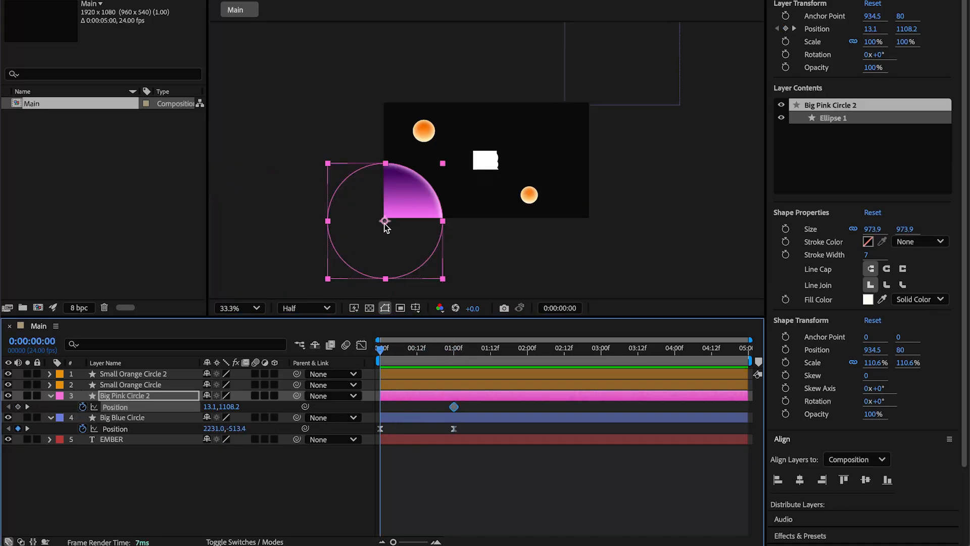
{"action": "left_click_drag", "start_coordinate": [385, 227], "coordinate": [363, 252]}
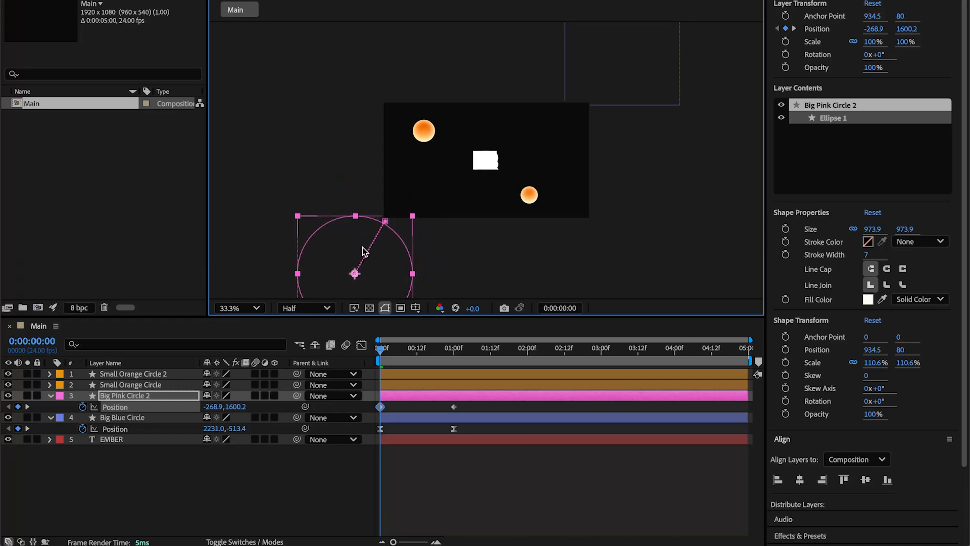
Apply Easy Ease to both position keyframes of Big Pink Circle 2.
{"action": "scroll", "coordinate": [377, 246], "scroll_direction": "up", "scroll_amount": 2}
{"action": "left_click_drag", "start_coordinate": [487, 405], "coordinate": [378, 406]}
{"action": "right_click", "coordinate": [378, 407]}
{"action": "mouse_move", "coordinate": [480, 533]}
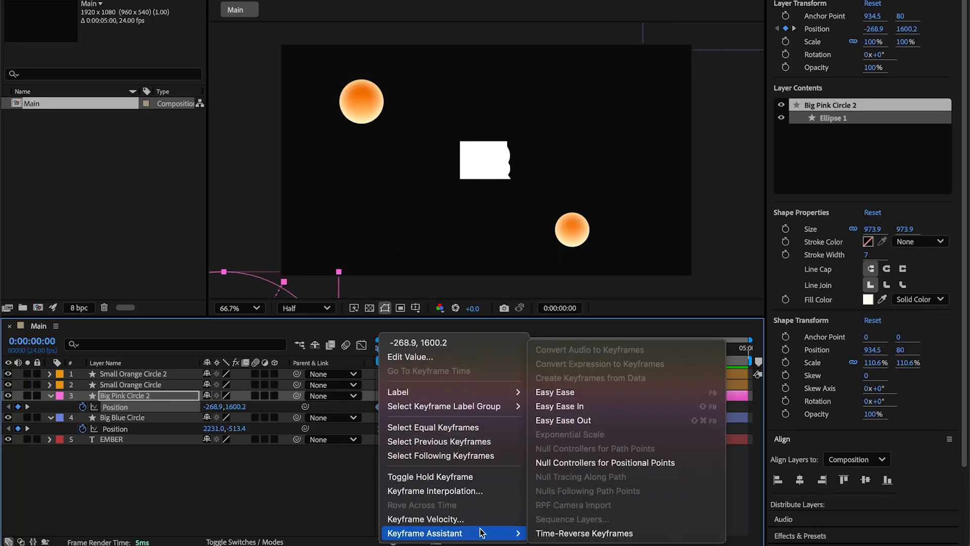
{"action": "left_click", "coordinate": [578, 392]}
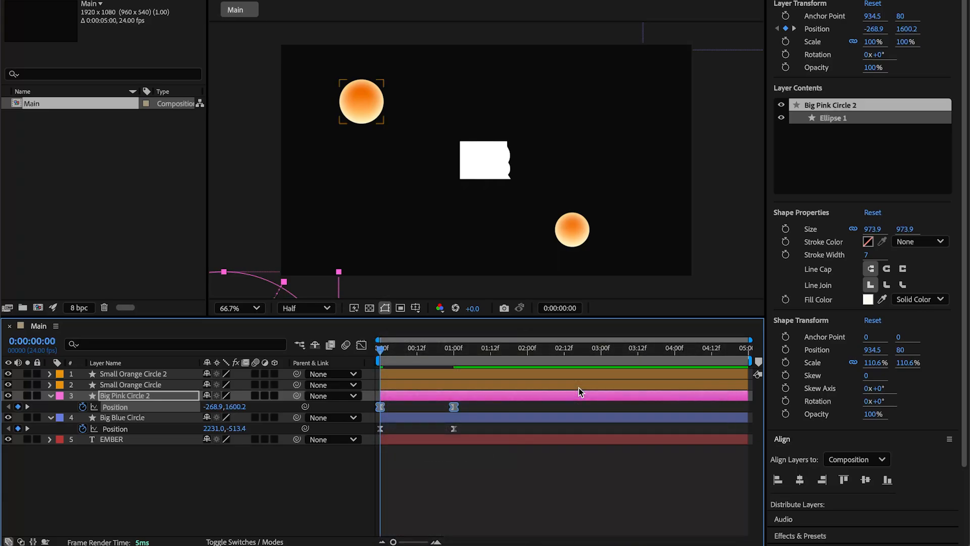
Reshape Big Pink Circle 2's position speed graph to peak sharply at the start and slow toward 1 second, and preview the animation.
{"action": "left_click", "coordinate": [361, 346]}
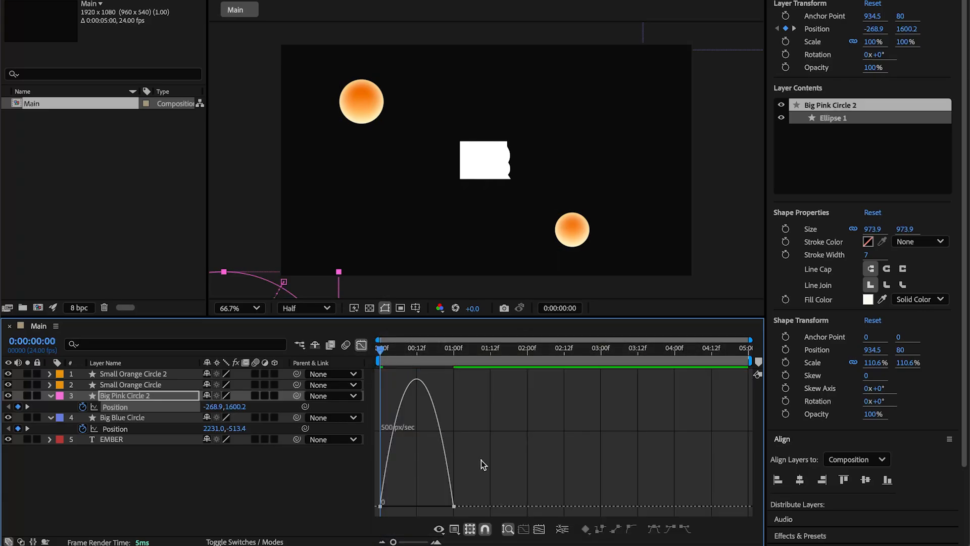
{"action": "left_click_drag", "start_coordinate": [481, 460], "coordinate": [373, 507]}
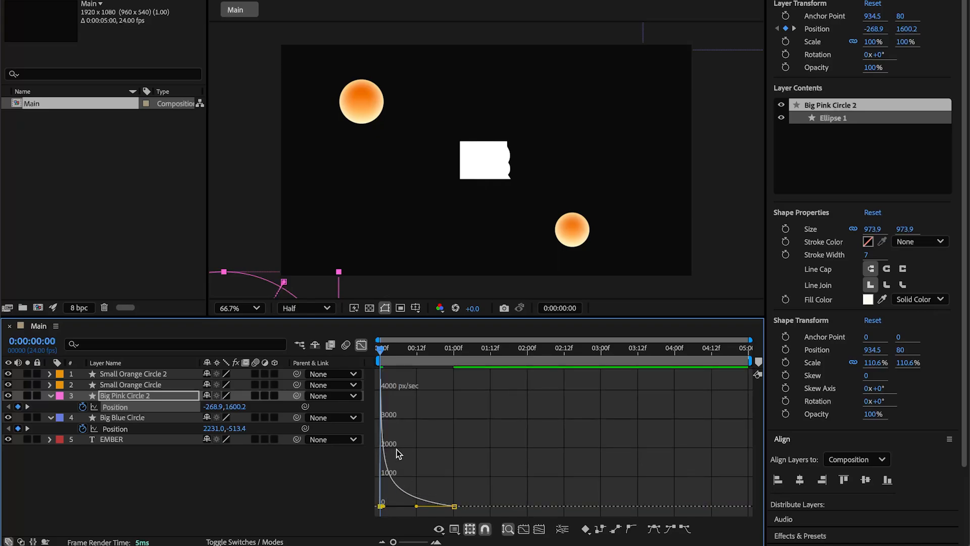
{"action": "left_click", "coordinate": [361, 346]}
{"action": "key", "text": "space"}
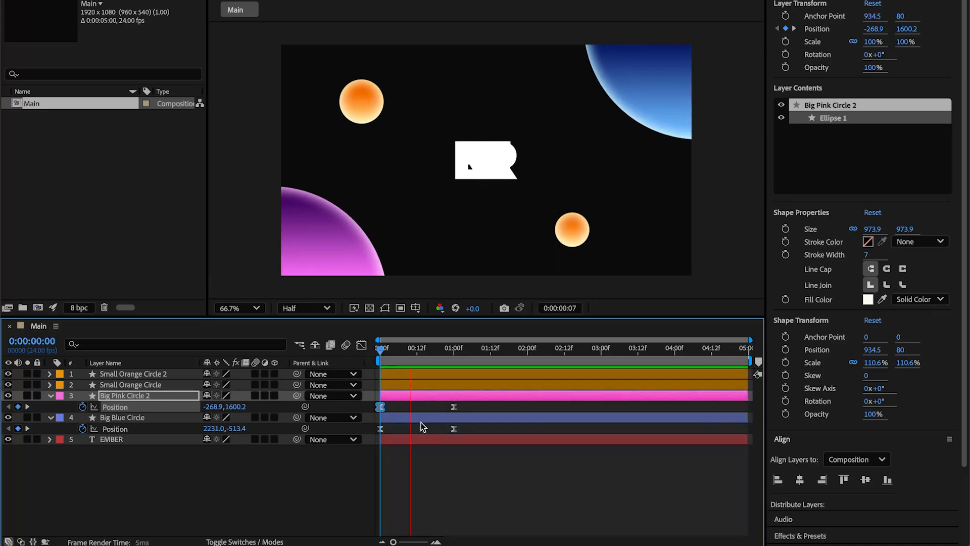
{"action": "key", "text": "space"}
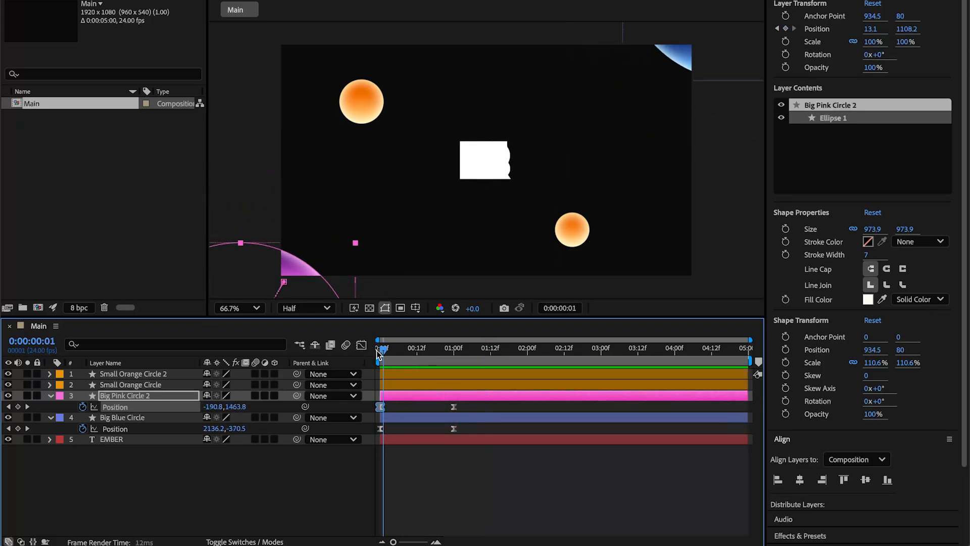
Keyframe the current scale of both small orange circles at 1 second.
{"action": "left_click", "coordinate": [160, 386]}
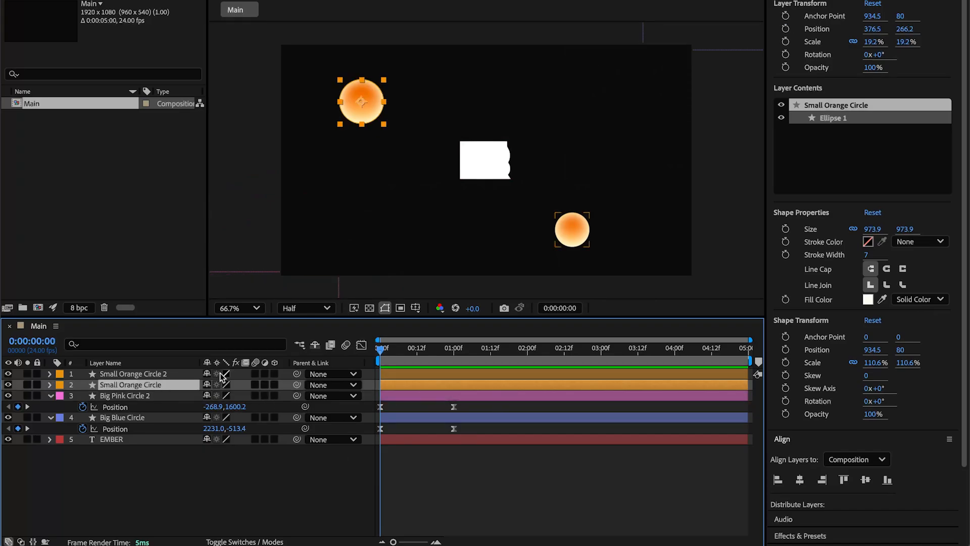
{"action": "left_click", "coordinate": [138, 375], "text": "shift"}
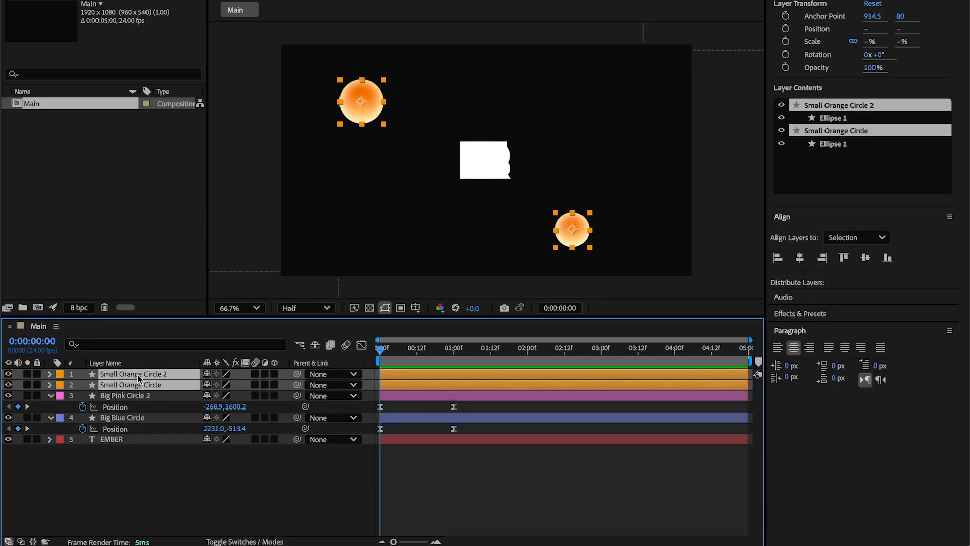
{"action": "key", "text": "s"}
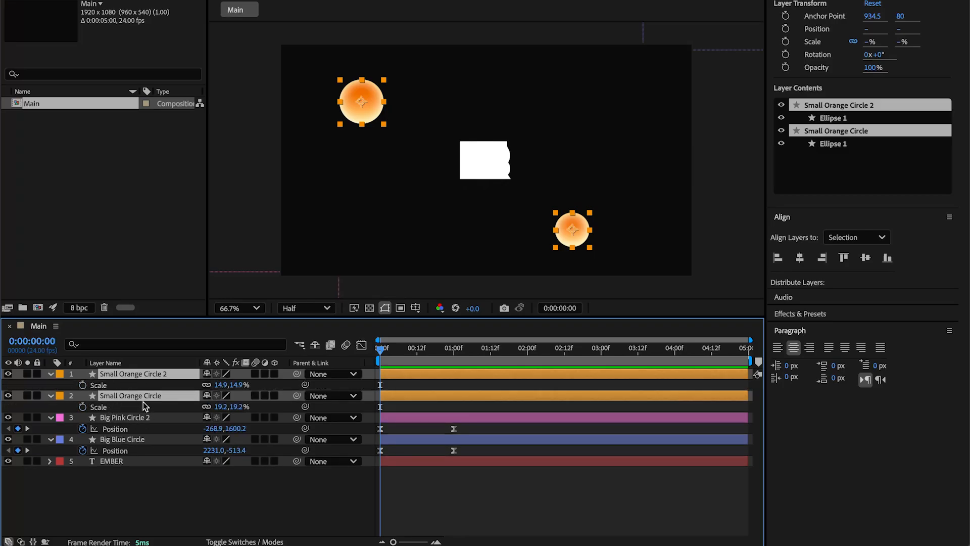
{"action": "left_click", "coordinate": [456, 353]}
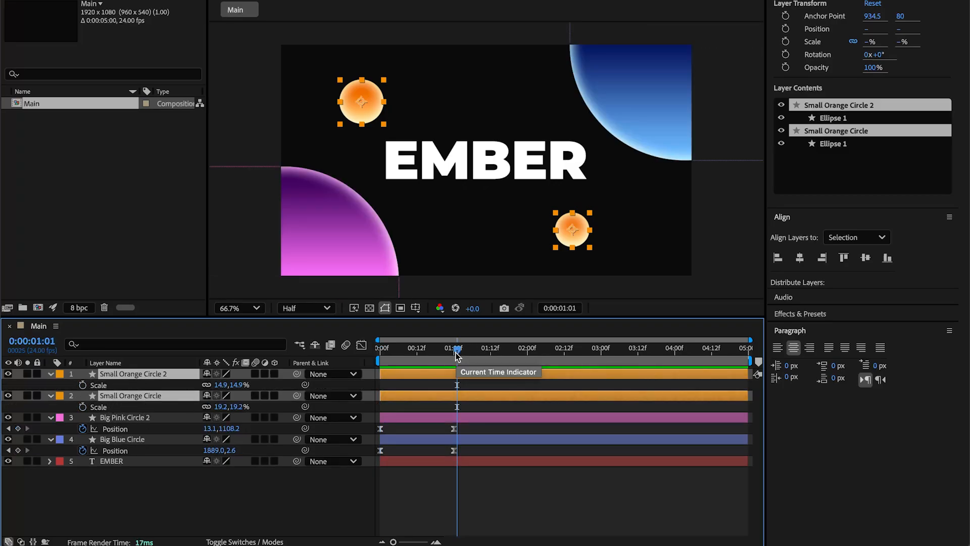
{"action": "left_click", "coordinate": [83, 386]}
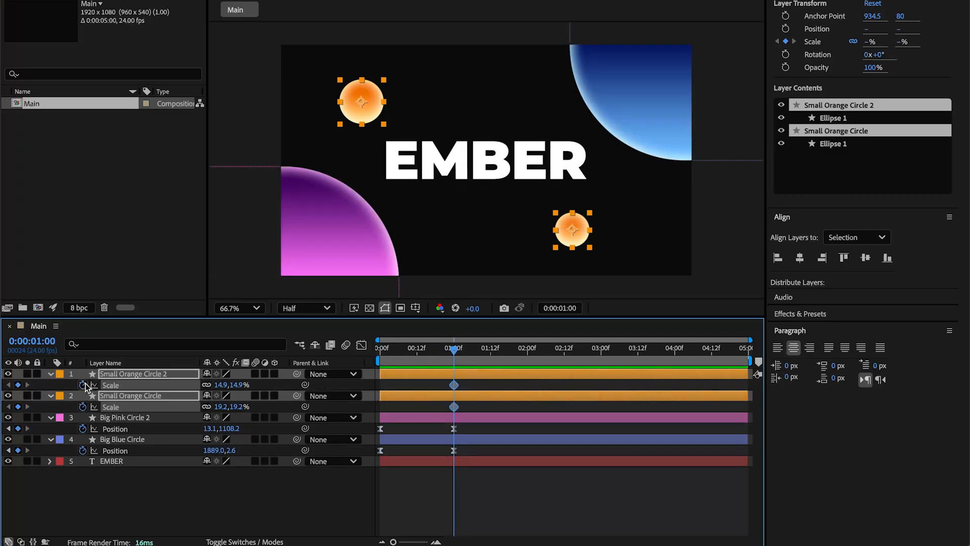
Set the scale of both small orange circles to 0% at frame 0.
{"action": "key", "text": "Home"}
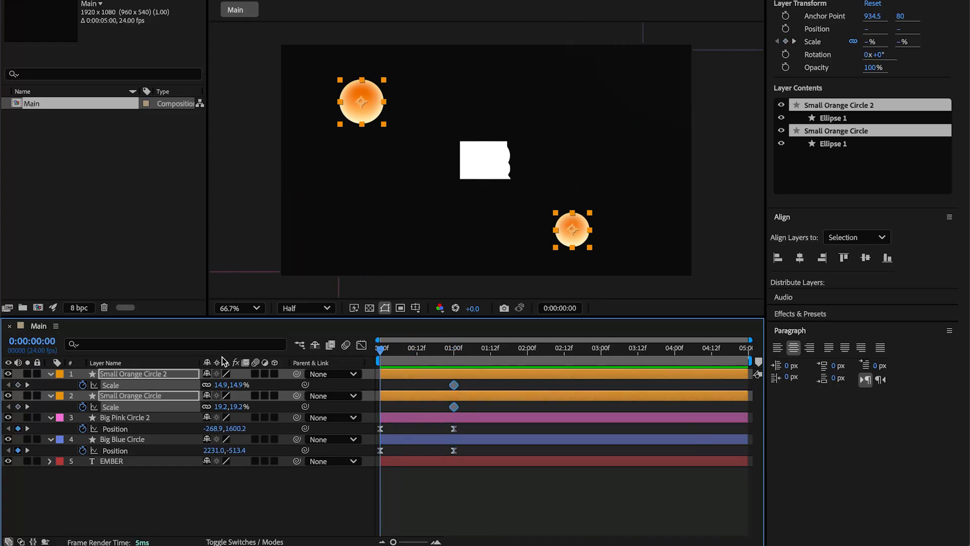
{"action": "left_click", "coordinate": [219, 384]}
{"action": "type", "text": "0"}
{"action": "key", "text": "Return"}
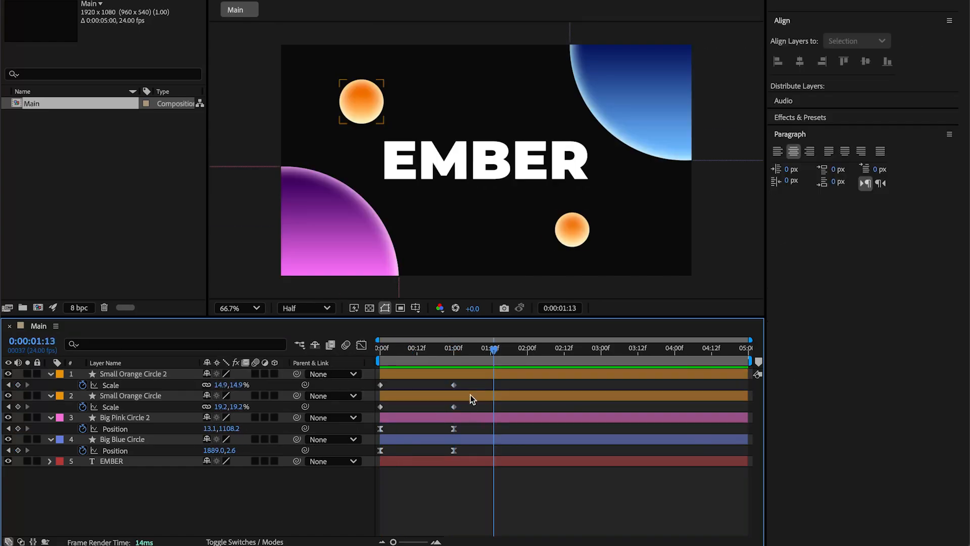
Apply Easy Ease to all scale keyframes of both small orange circles.
{"action": "left_click_drag", "start_coordinate": [471, 382], "coordinate": [377, 408]}
{"action": "right_click", "coordinate": [380, 407]}
{"action": "mouse_move", "coordinate": [455, 534]}
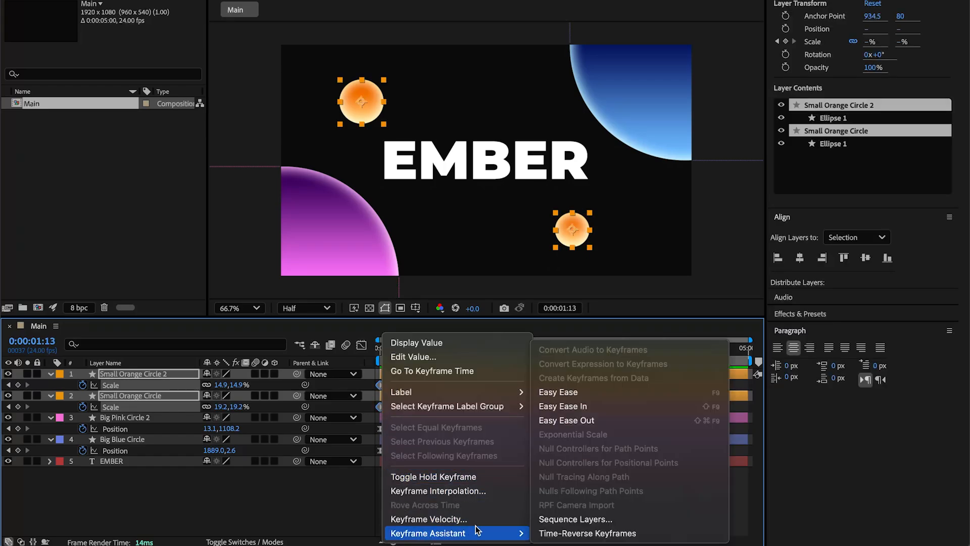
{"action": "left_click", "coordinate": [584, 391]}
Reshape both small orange circles' scale speed graphs to peak sharply at the start and slow toward 1 second, and preview the animation.
{"action": "left_click", "coordinate": [362, 345]}
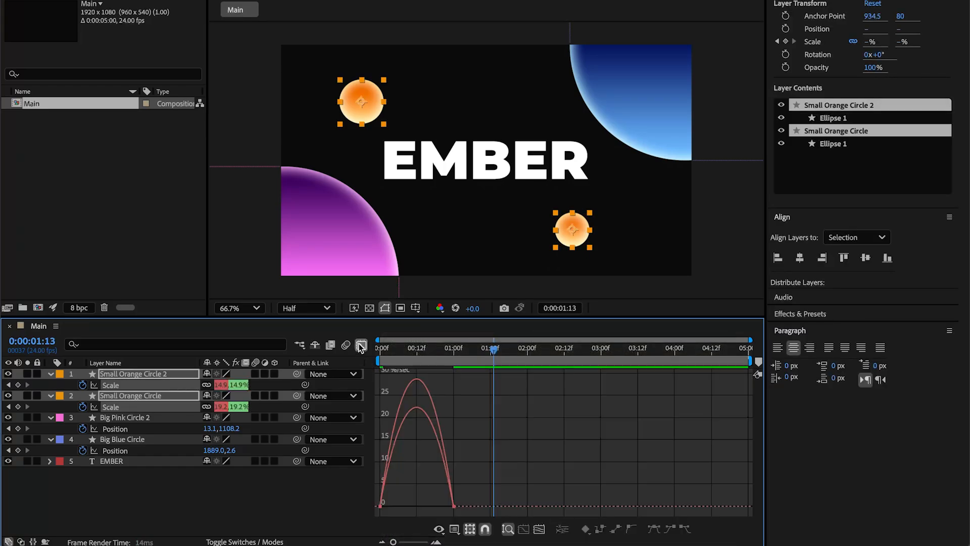
{"action": "left_click_drag", "start_coordinate": [437, 509], "coordinate": [380, 502]}
{"action": "left_click", "coordinate": [405, 470]}
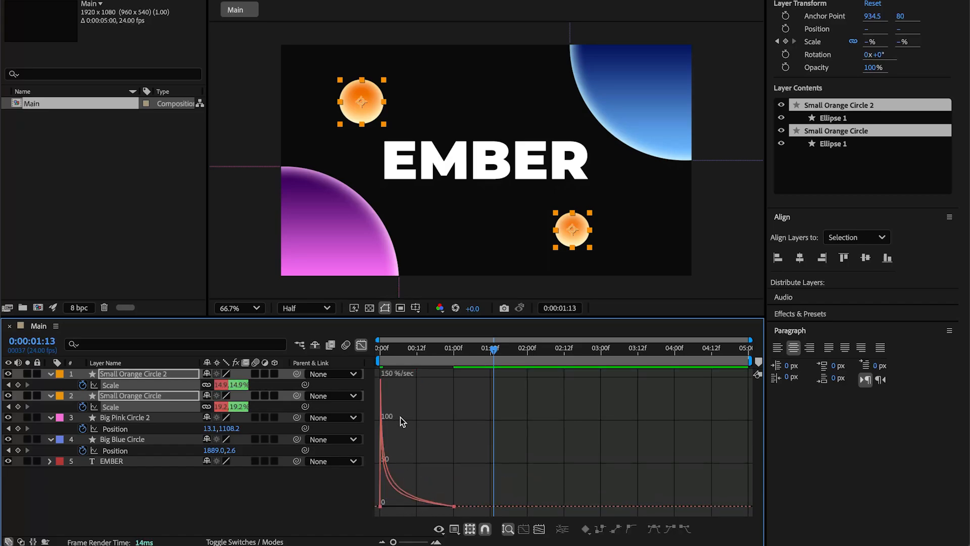
{"action": "left_click", "coordinate": [361, 345]}
{"action": "left_click_drag", "start_coordinate": [390, 348], "coordinate": [377, 348]}
{"action": "key", "text": "space"}
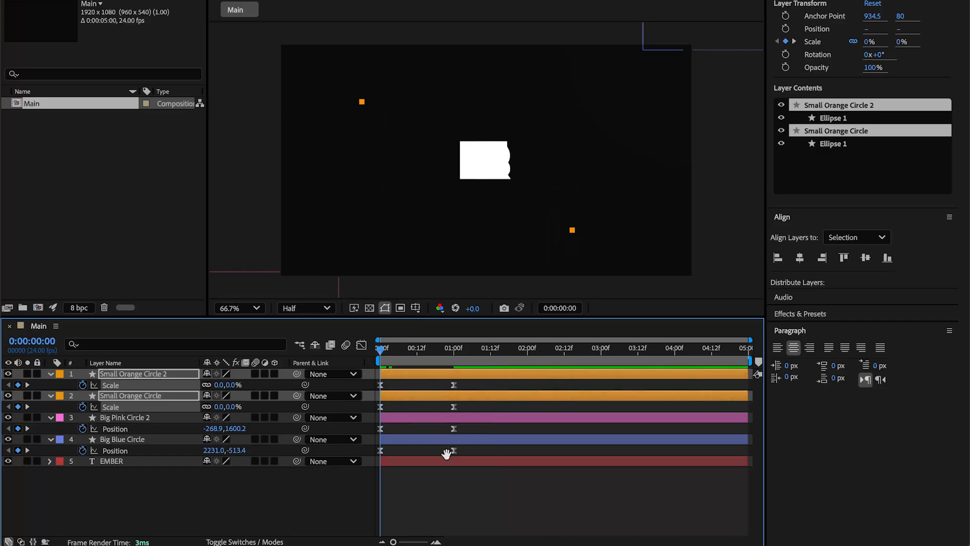
{"action": "key", "text": "space"}
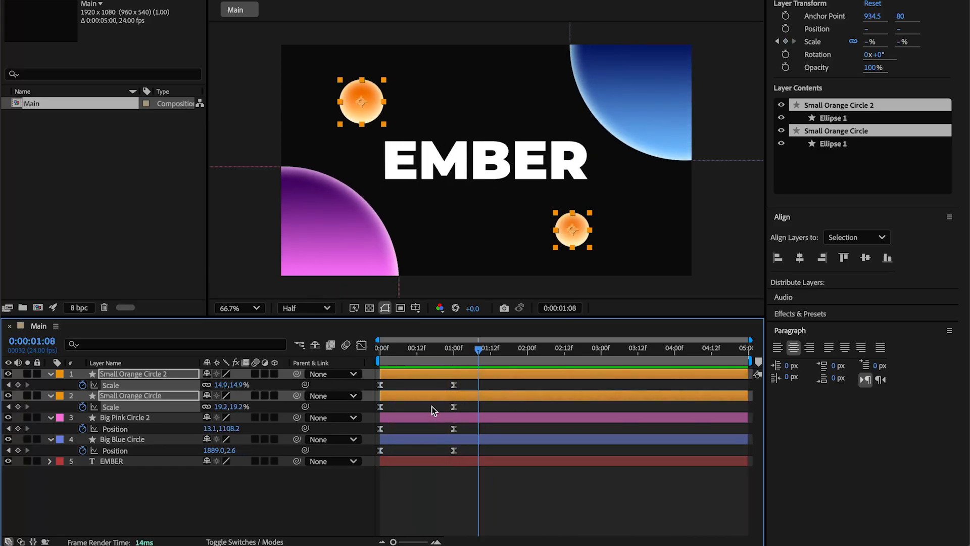
Delay Small Orange Circle's scale keyframes by about 4 frames and Small Orange Circle 2's by about 5 frames, and preview the stagger.
{"action": "left_click_drag", "start_coordinate": [468, 406], "coordinate": [391, 408]}
{"action": "left_click_drag", "start_coordinate": [459, 413], "coordinate": [393, 388]}
{"action": "left_click", "coordinate": [381, 359]}
{"action": "key", "text": "space"}
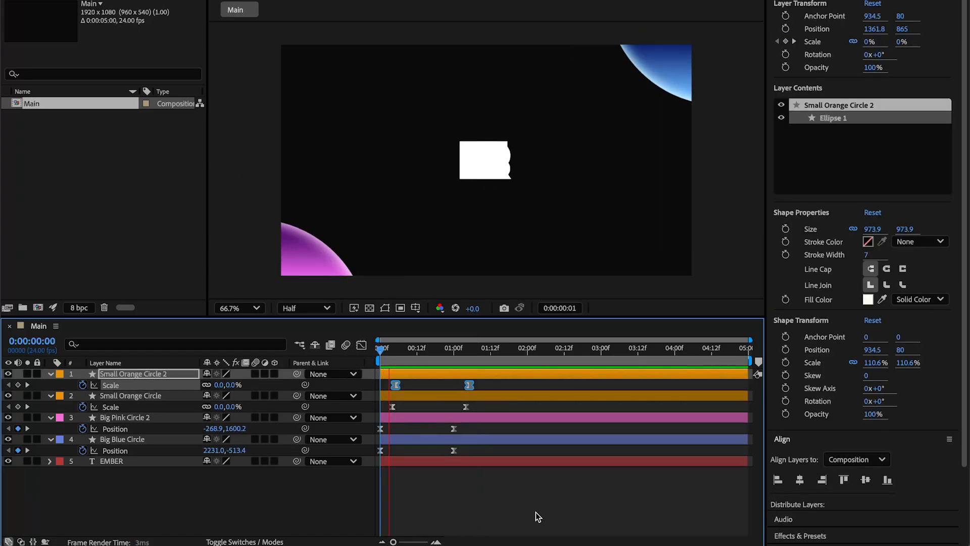
{"action": "left_click", "coordinate": [292, 480]}
{"action": "left_click_drag", "start_coordinate": [388, 351], "coordinate": [353, 351]}
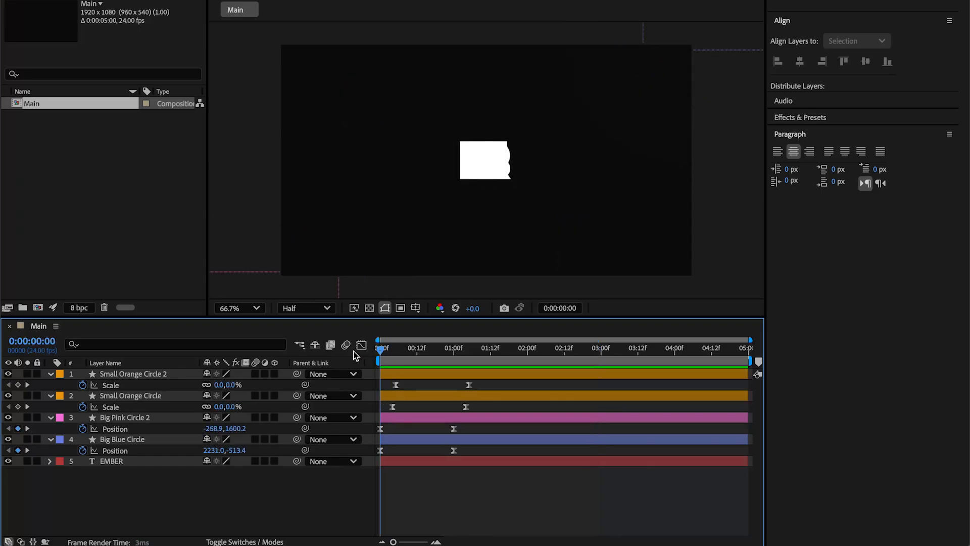
{"action": "key", "text": "space"}
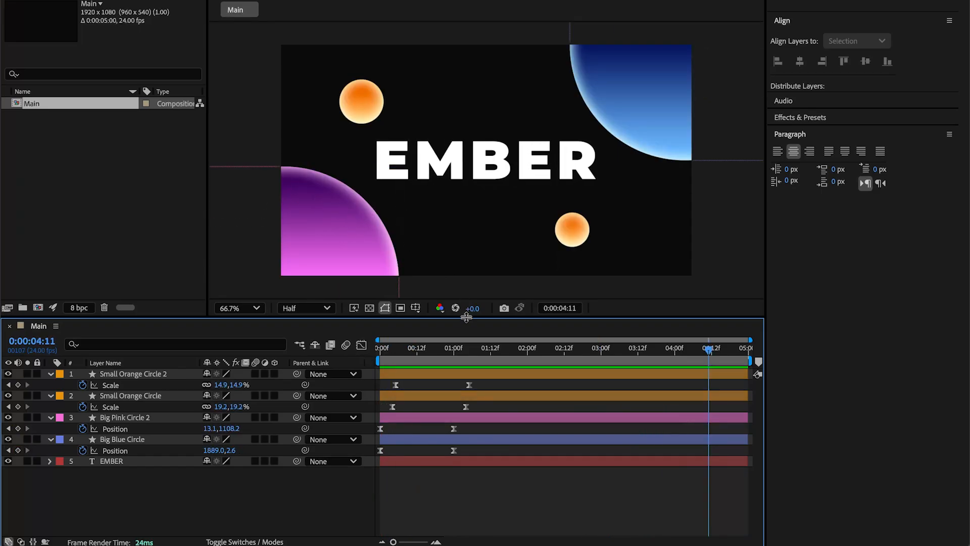
Search the effects and presets for wiggle, apply the Wiggle - position preset to Big Blue Circle, and preview the motion.
{"action": "left_click", "coordinate": [495, 354]}
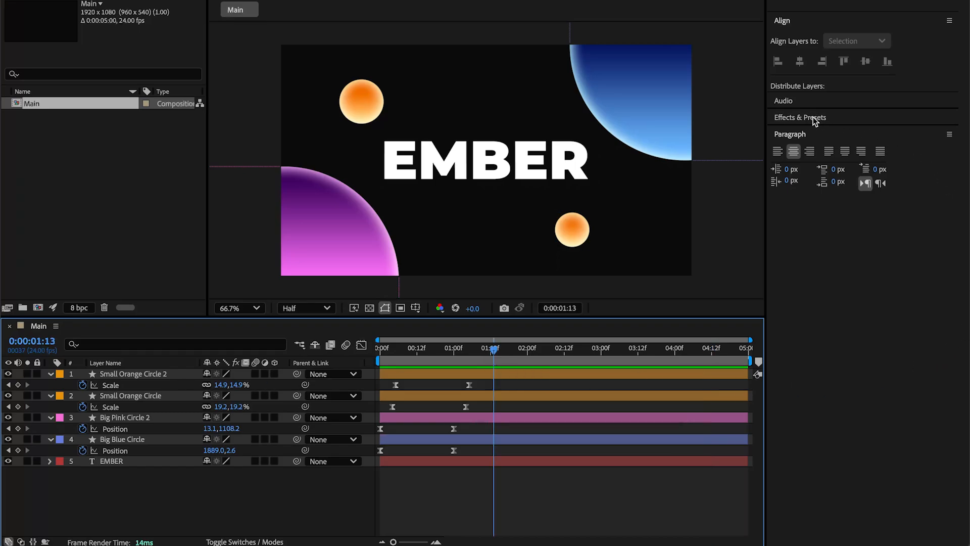
{"action": "left_click", "coordinate": [829, 119]}
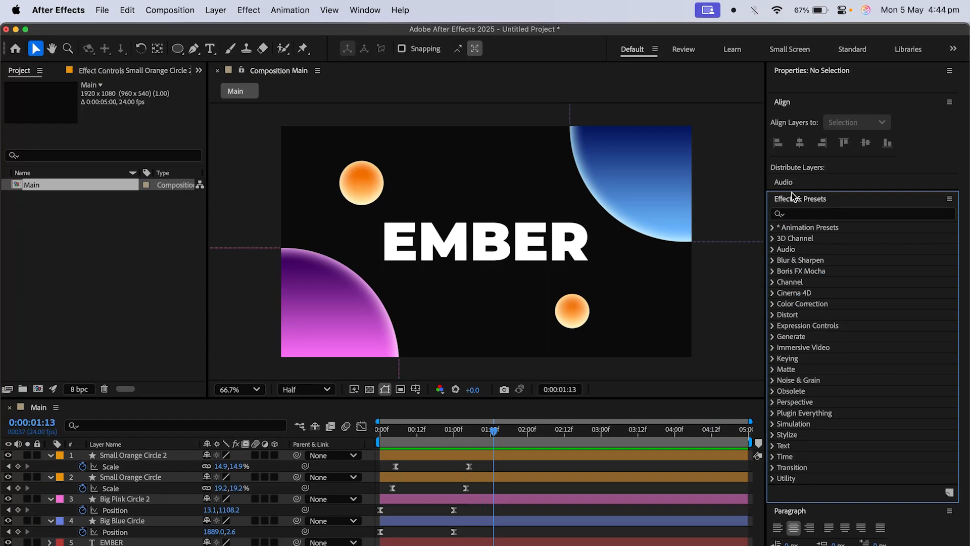
{"action": "left_click", "coordinate": [365, 11]}
{"action": "left_click", "coordinate": [365, 13]}
{"action": "left_click", "coordinate": [364, 13]}
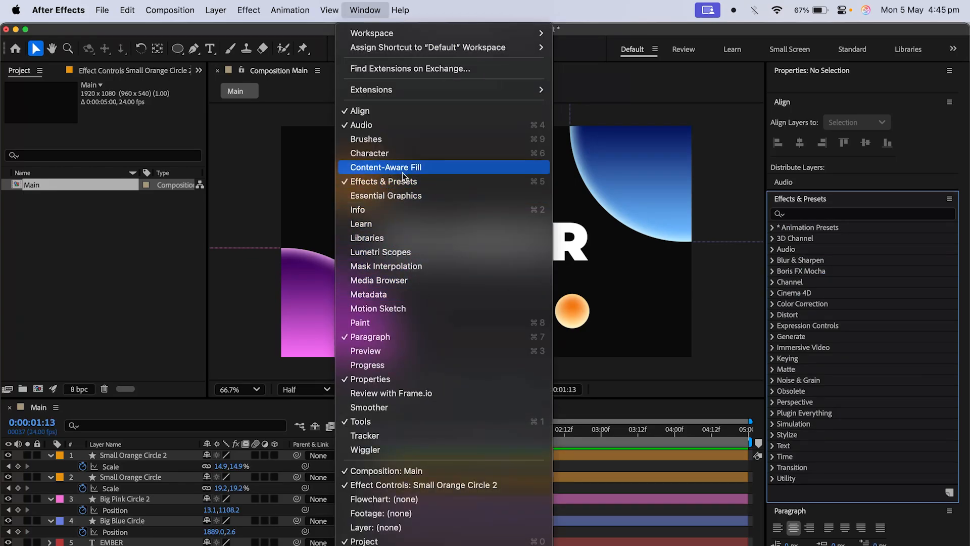
{"action": "left_click", "coordinate": [858, 221]}
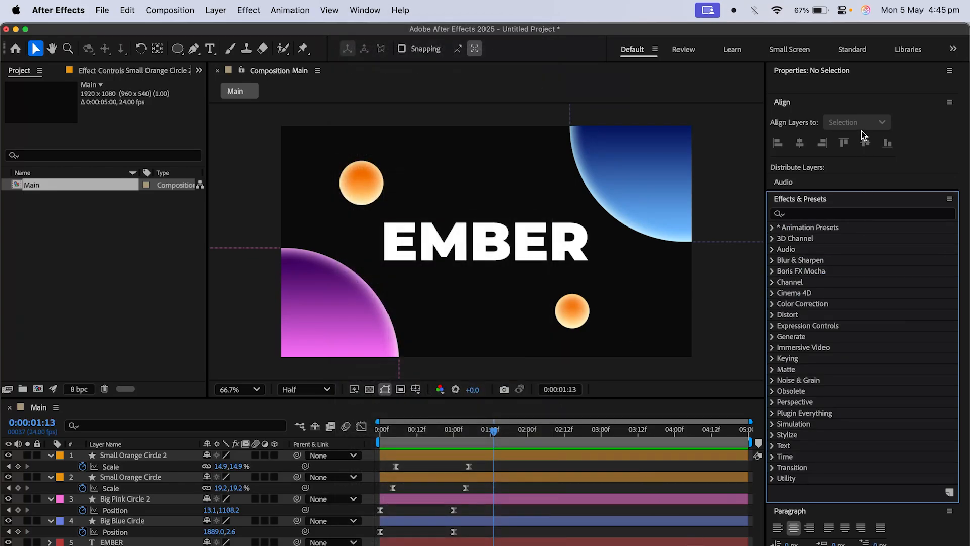
{"action": "left_click", "coordinate": [816, 214]}
{"action": "type", "text": "wiggle"}
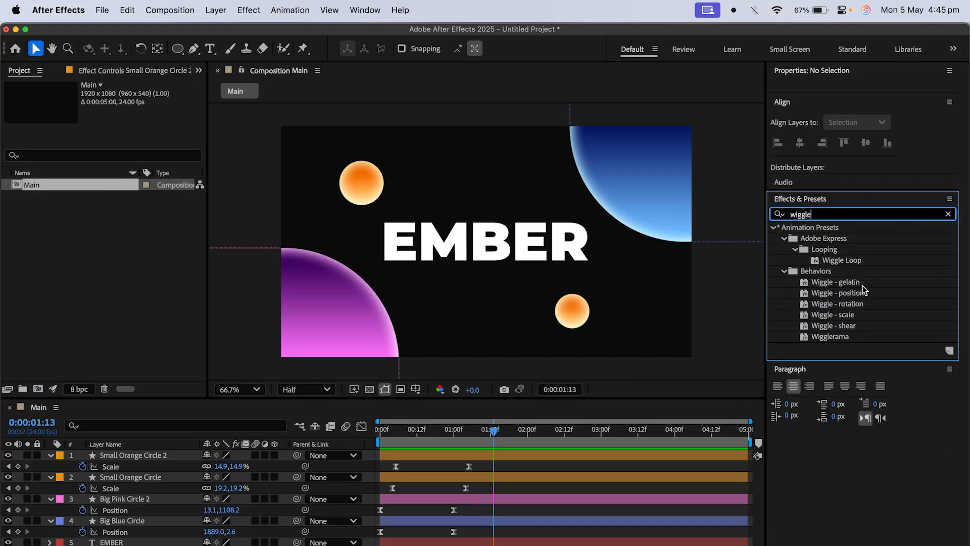
{"action": "left_click_drag", "start_coordinate": [871, 297], "coordinate": [175, 521]}
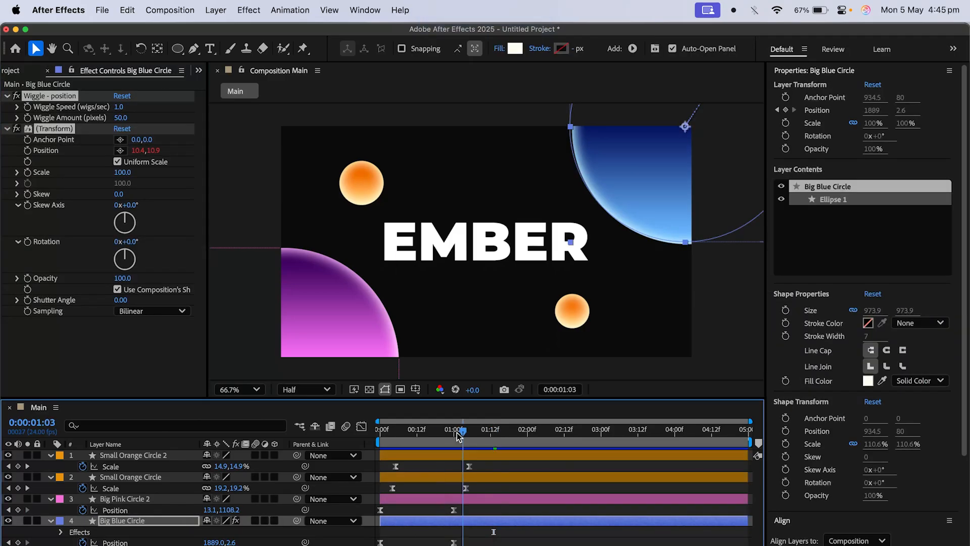
{"action": "key", "text": "Home"}
{"action": "key", "text": "space"}
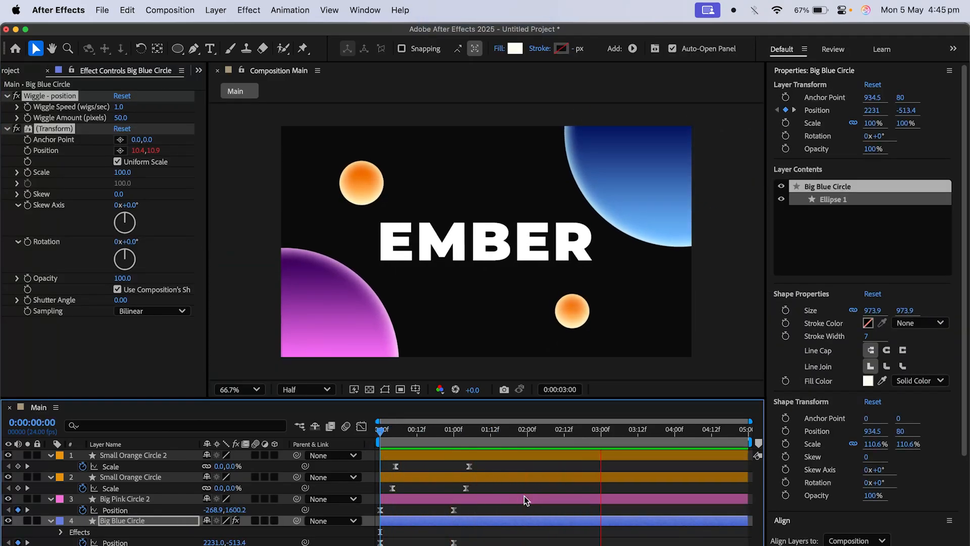
{"action": "key", "text": "space"}
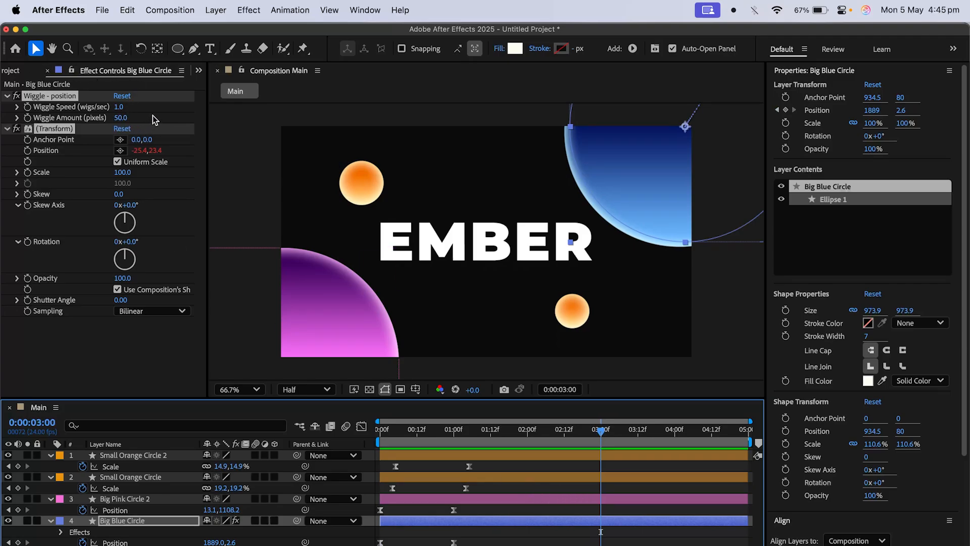
Set Big Blue Circle's wiggle amount to 25 pixels and its wiggle speed to 1.8 wigs/sec.
{"action": "left_click", "coordinate": [117, 119]}
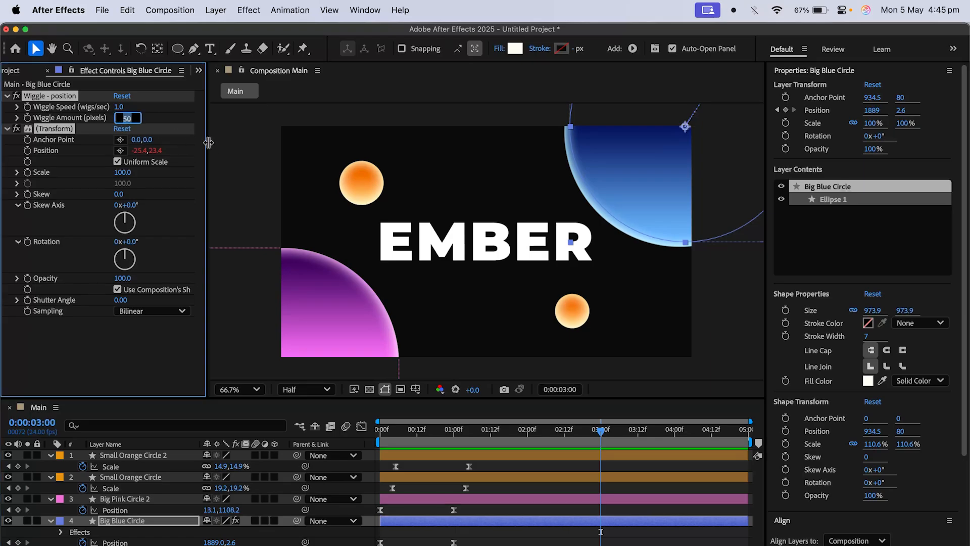
{"action": "type", "text": "25."}
{"action": "key", "text": "shift+Tab"}
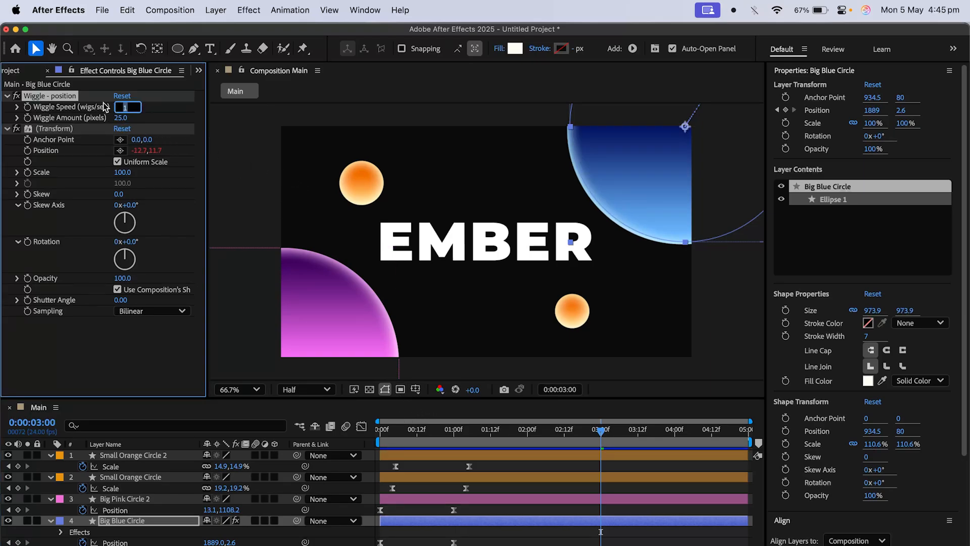
{"action": "type", "text": "1.8"}
{"action": "key", "text": "Return"}
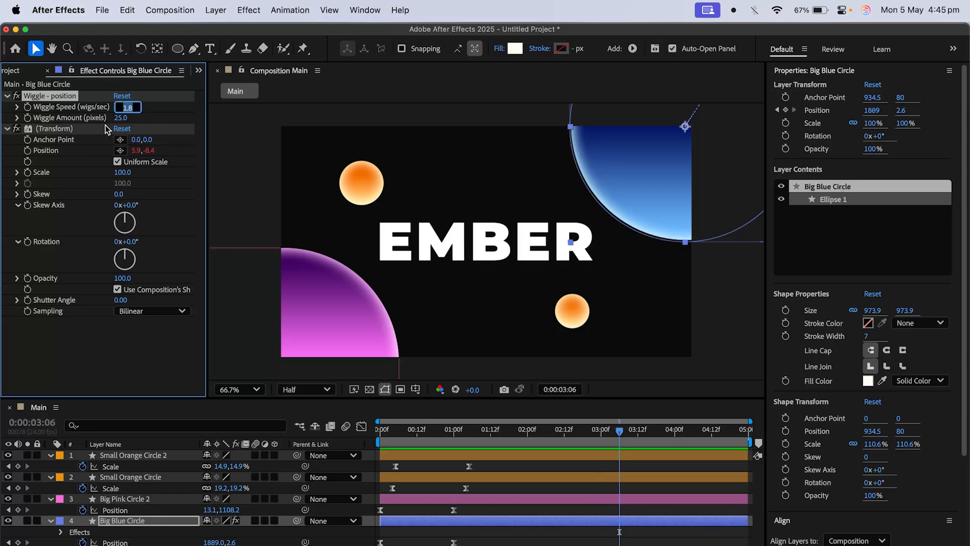
Set Big Blue Circle's wiggle speed to 0.8 wigs/sec and preview the animation from the start.
{"action": "key", "text": "BackSpace"}
{"action": "type", "text": ".8"}
{"action": "key", "text": "Return"}
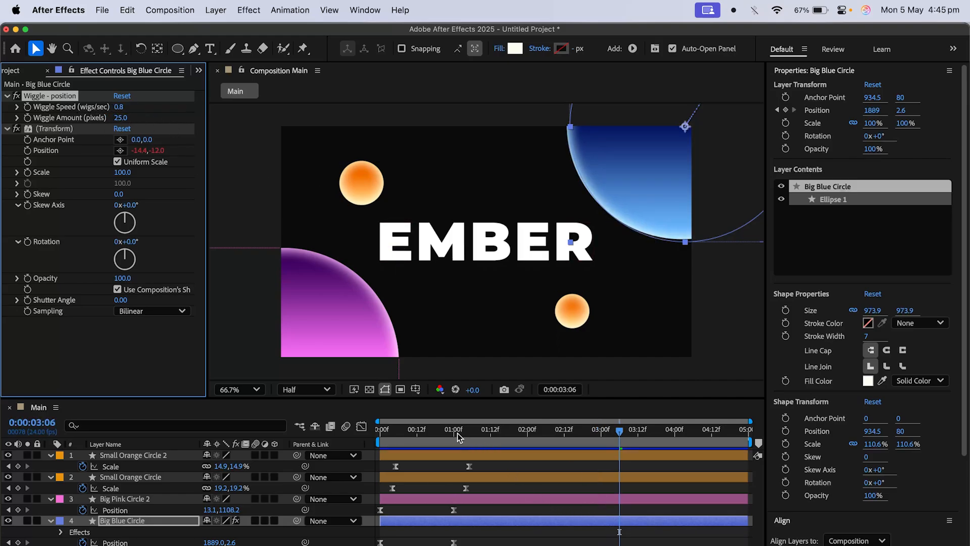
{"action": "key", "text": "Home"}
{"action": "key", "text": "space"}
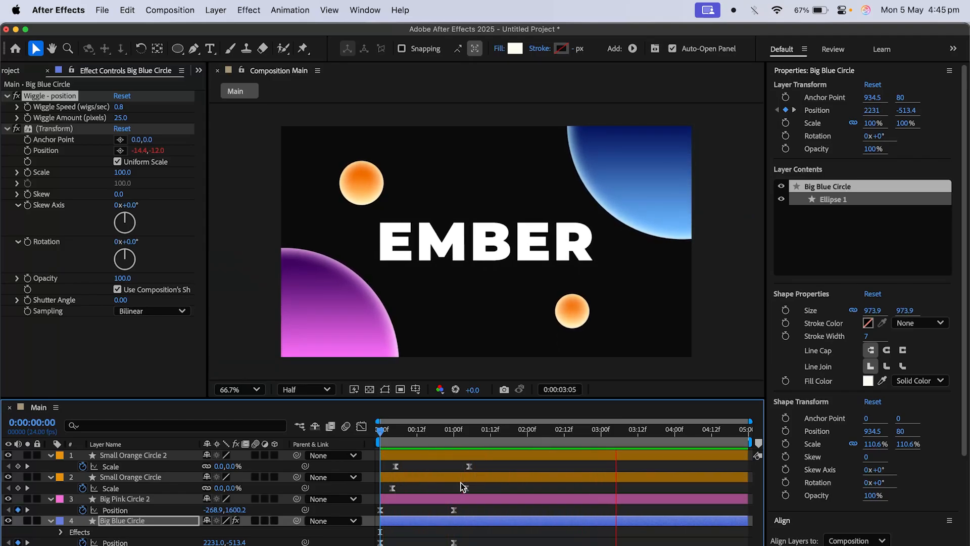
{"action": "key", "text": "space"}
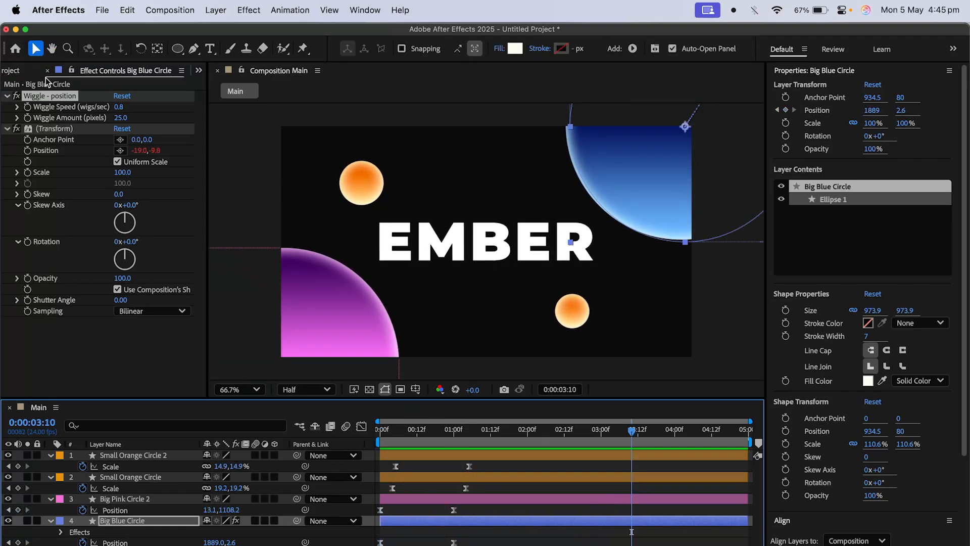
Copy the Wiggle - position and Transform effects from Big Blue Circle to Big Pink Circle 2, and preview the animation.
{"action": "left_click", "coordinate": [58, 128]}
{"action": "key", "text": "super+c"}
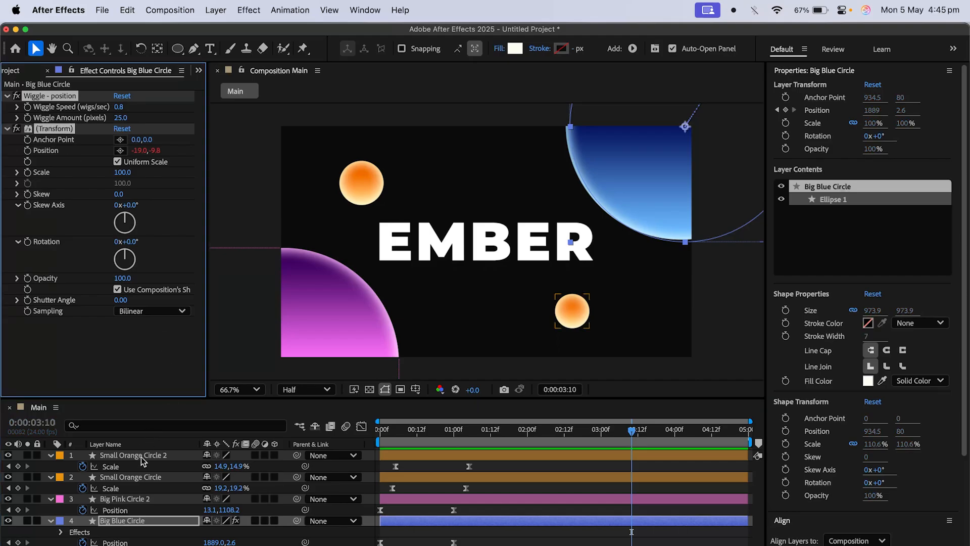
{"action": "left_click", "coordinate": [157, 499]}
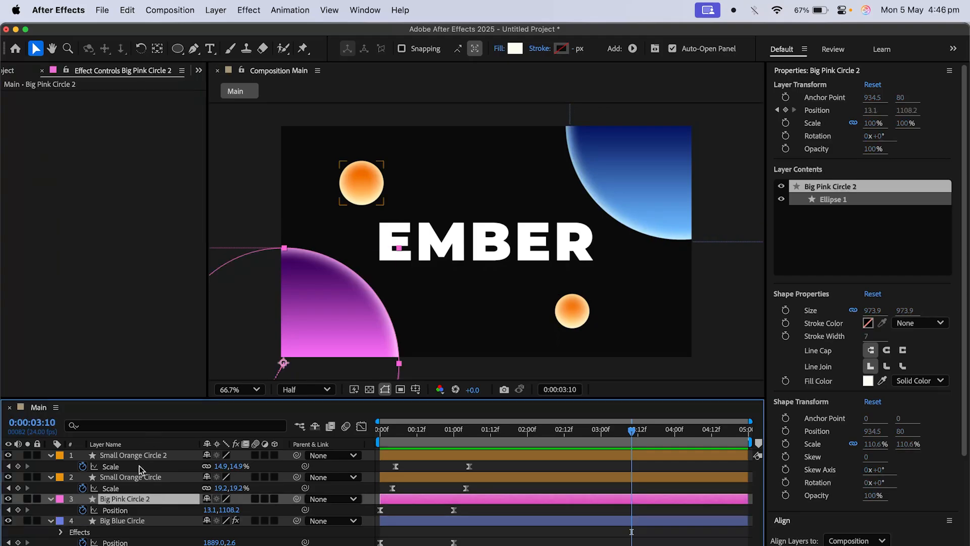
{"action": "left_click", "coordinate": [101, 183]}
{"action": "key", "text": "super+v"}
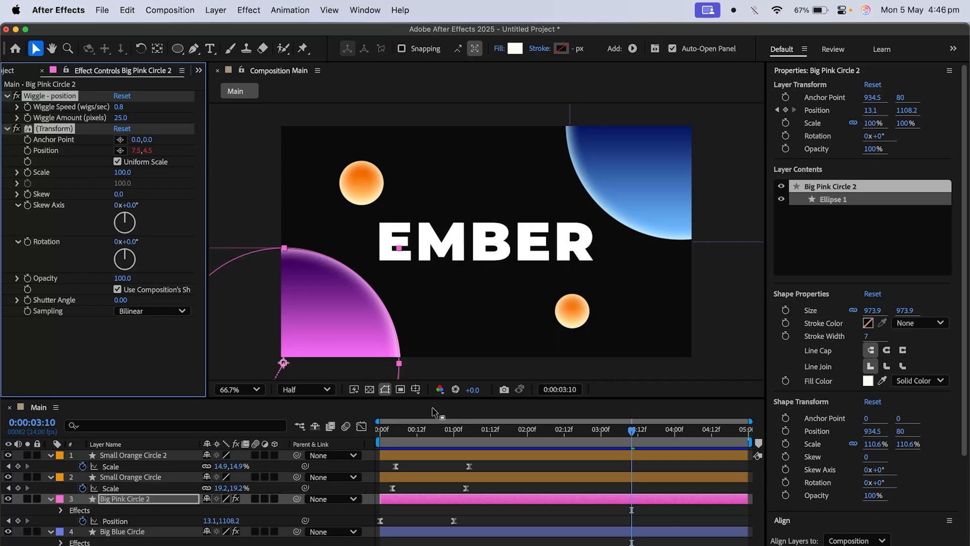
{"action": "left_click", "coordinate": [380, 440]}
{"action": "key", "text": "space"}
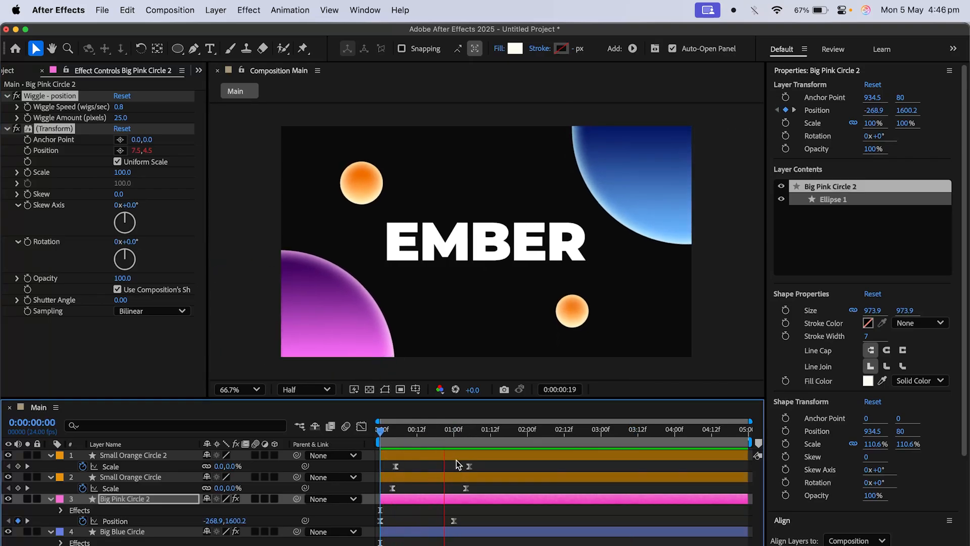
{"action": "key", "text": "space"}
Paste the copied Wiggle - position and Transform effects onto Small Orange Circle and Small Orange Circle 2, and preview the motion.
{"action": "left_click", "coordinate": [167, 477]}
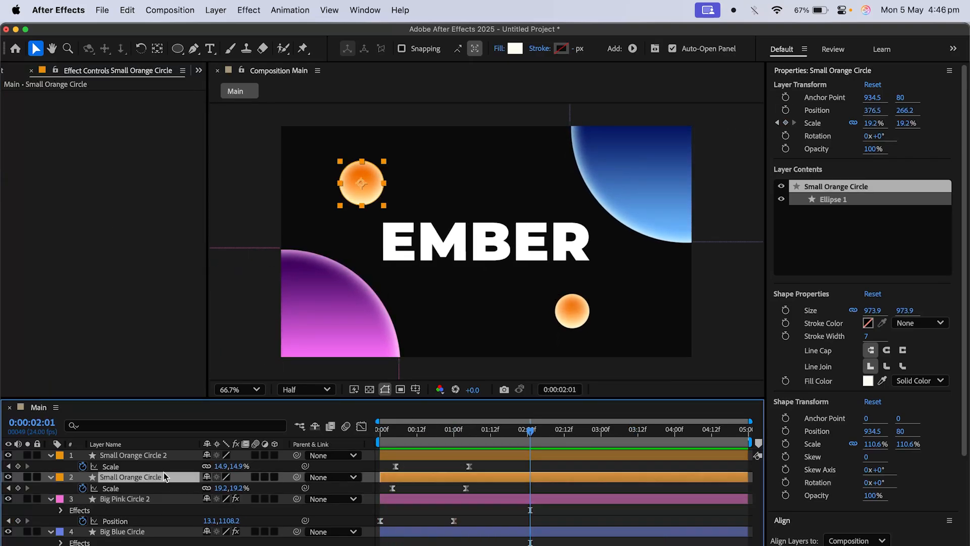
{"action": "left_click", "coordinate": [168, 455], "text": "shift"}
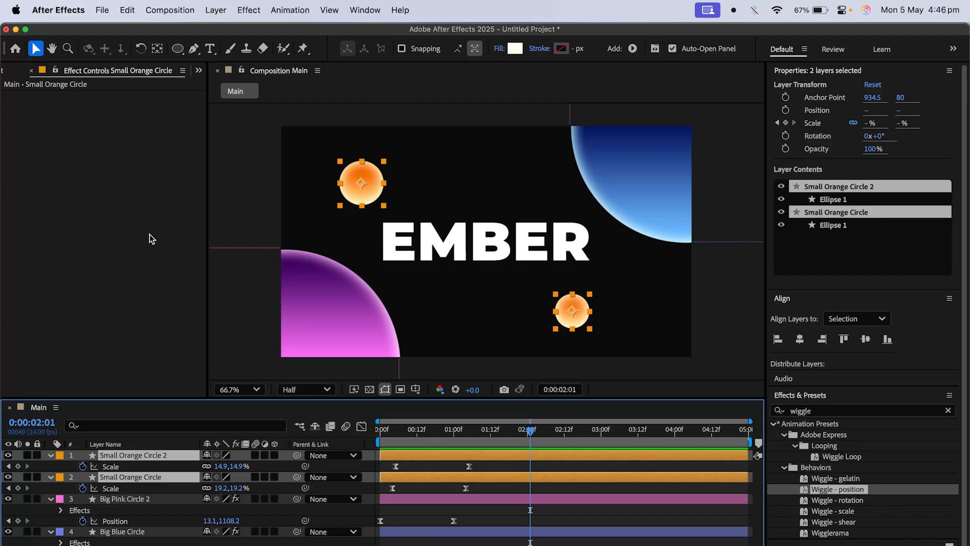
{"action": "key", "text": "super+v"}
{"action": "key", "text": "space"}
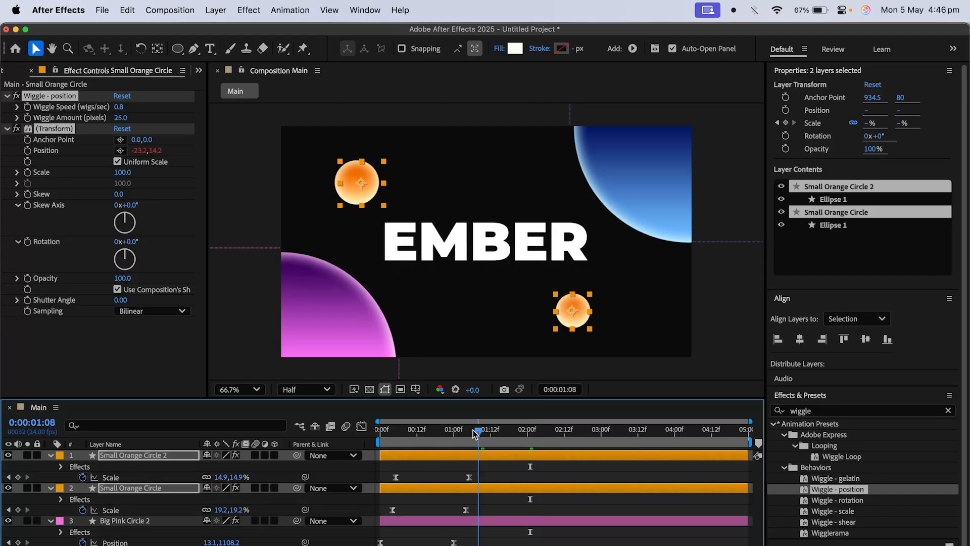
Collapse the expanded properties of all the circle layers and deselect everything.
{"action": "left_click", "coordinate": [50, 455]}
{"action": "left_click", "coordinate": [50, 466]}
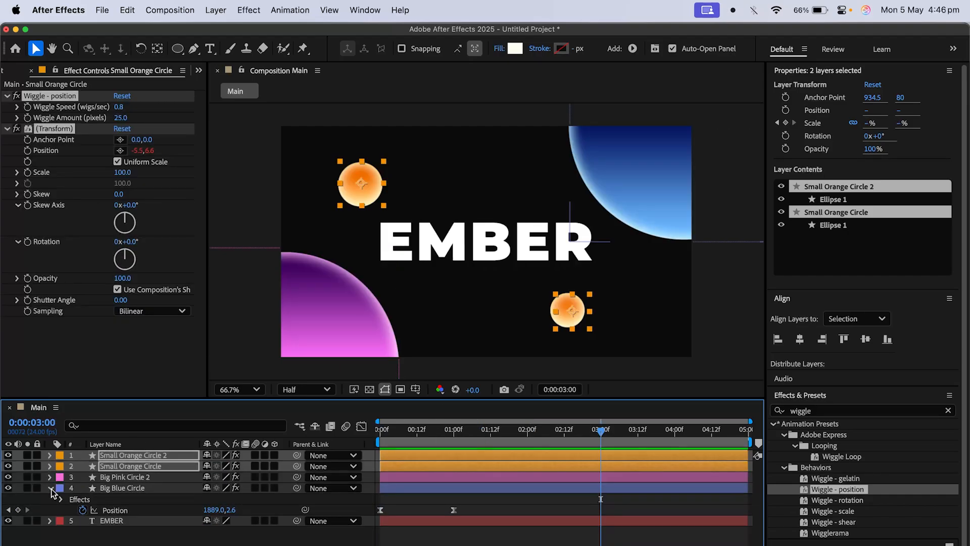
{"action": "left_click", "coordinate": [50, 476]}
{"action": "left_click", "coordinate": [127, 538]}
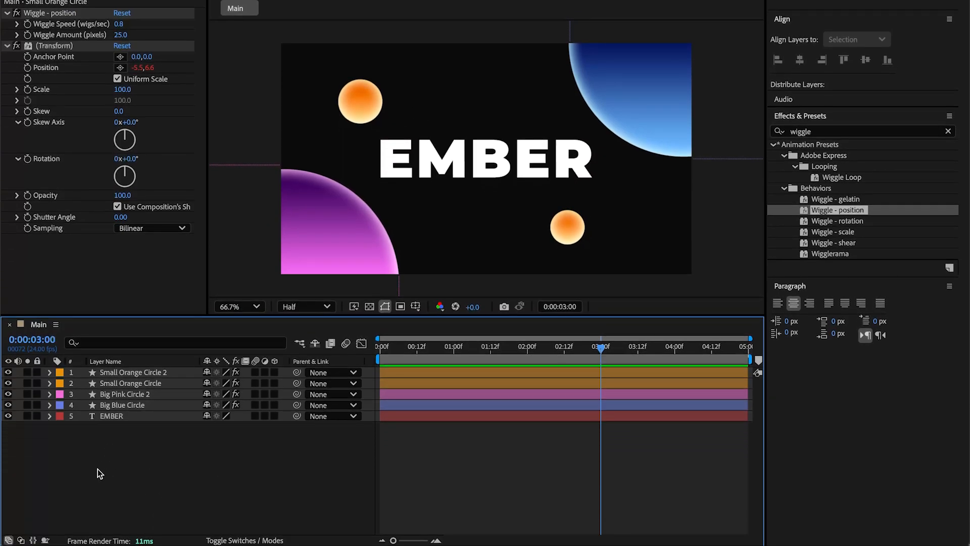
Create a dark blue solid (00011C) at 1920 x 1080 px and place it below the EMBER layer as the background.
{"action": "right_click", "coordinate": [119, 464]}
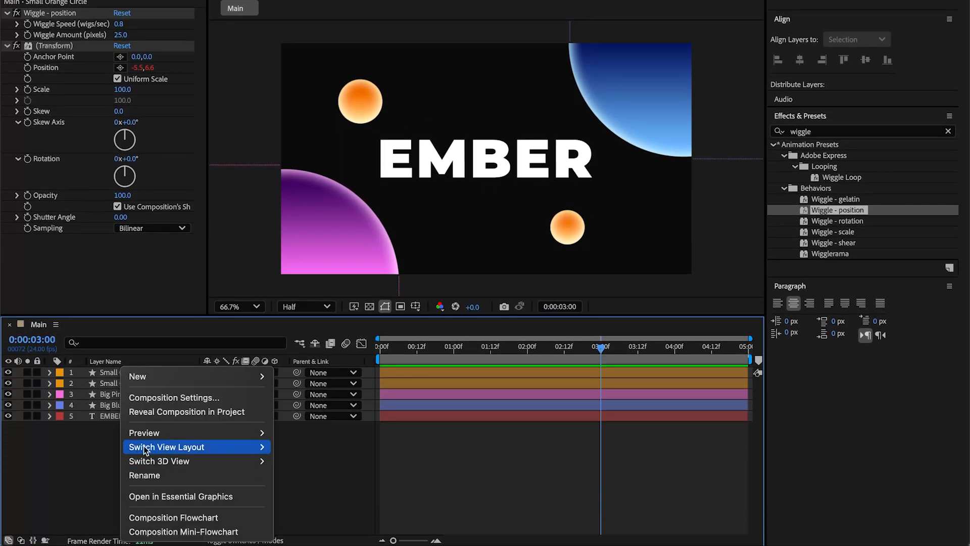
{"action": "mouse_move", "coordinate": [198, 378]}
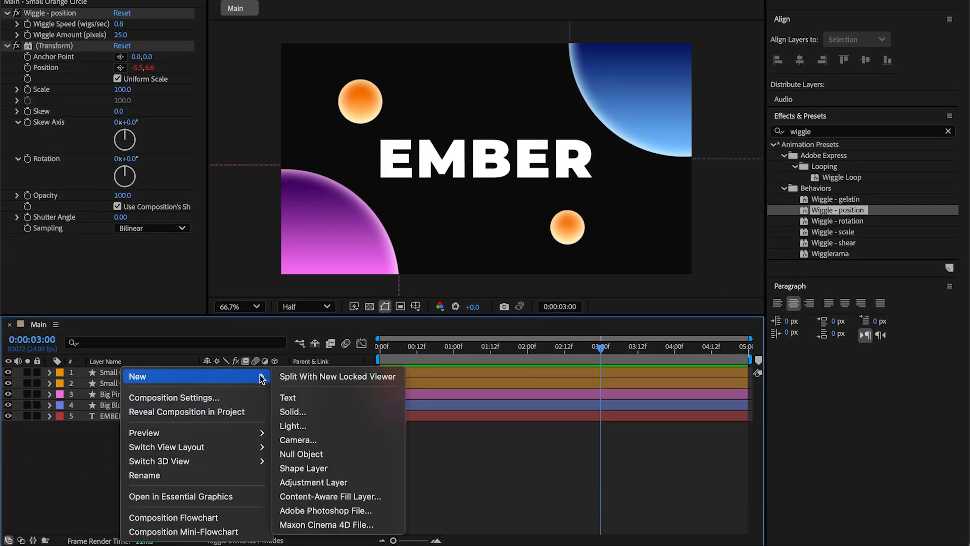
{"action": "left_click", "coordinate": [303, 412]}
{"action": "left_click", "coordinate": [483, 344]}
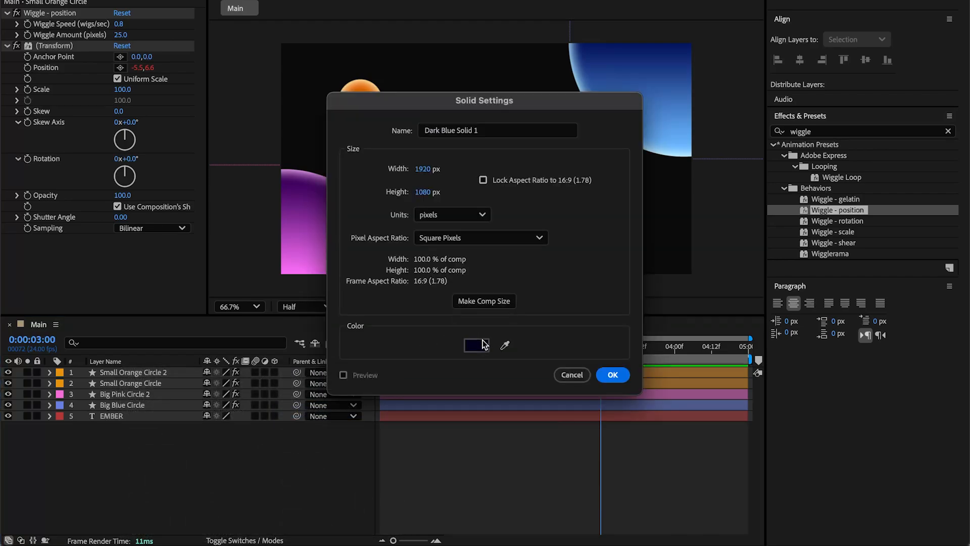
{"action": "left_click", "coordinate": [486, 320]}
{"action": "mouse_move", "coordinate": [486, 319]}
{"action": "left_mouse_down"}
{"action": "mouse_move", "coordinate": [505, 339]}
{"action": "mouse_move", "coordinate": [531, 319]}
{"action": "left_mouse_up"}
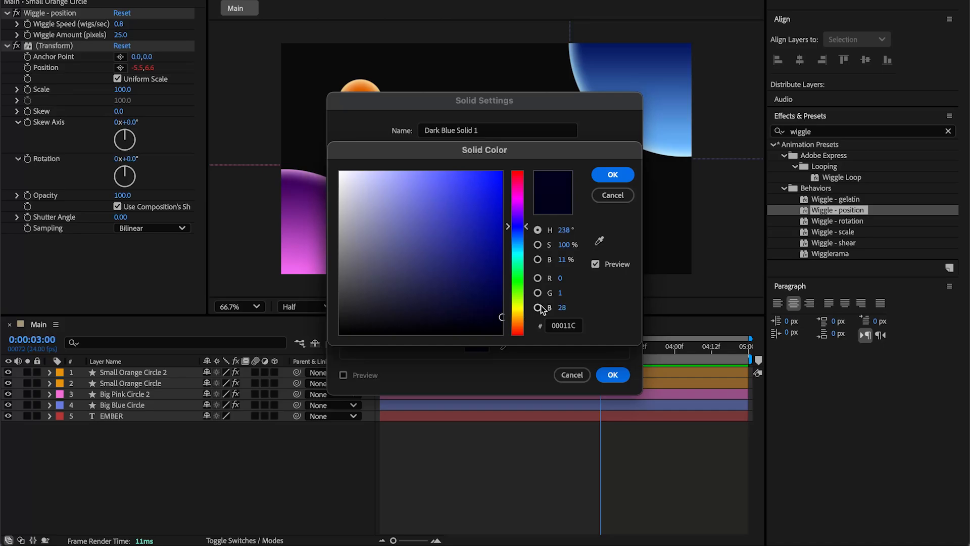
{"action": "left_click", "coordinate": [612, 174]}
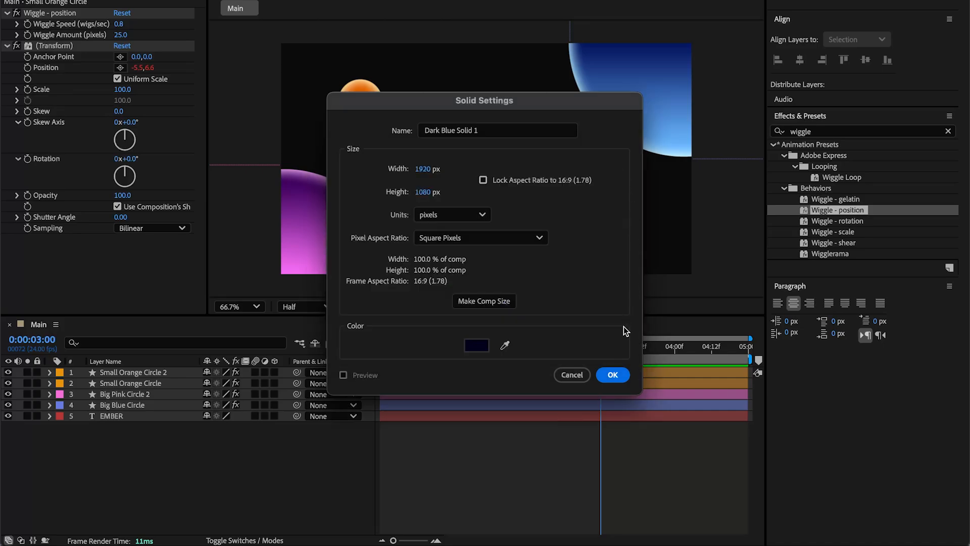
{"action": "left_click", "coordinate": [613, 375]}
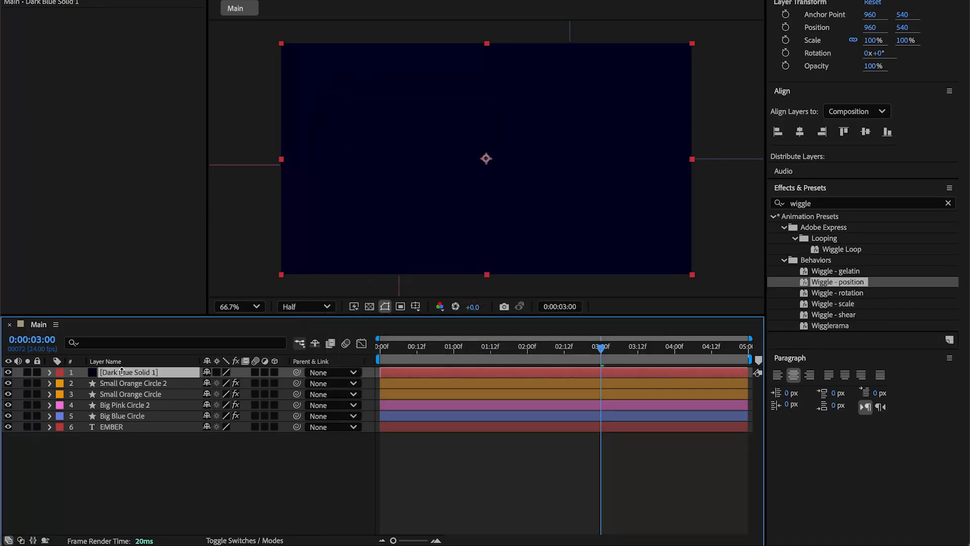
{"action": "left_click_drag", "start_coordinate": [122, 372], "coordinate": [125, 440]}
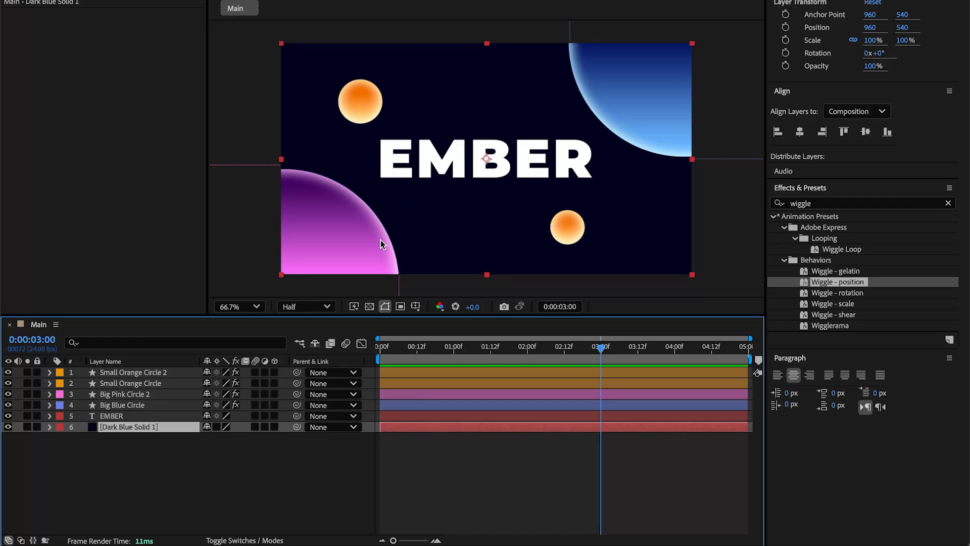
{"action": "left_click", "coordinate": [219, 462]}
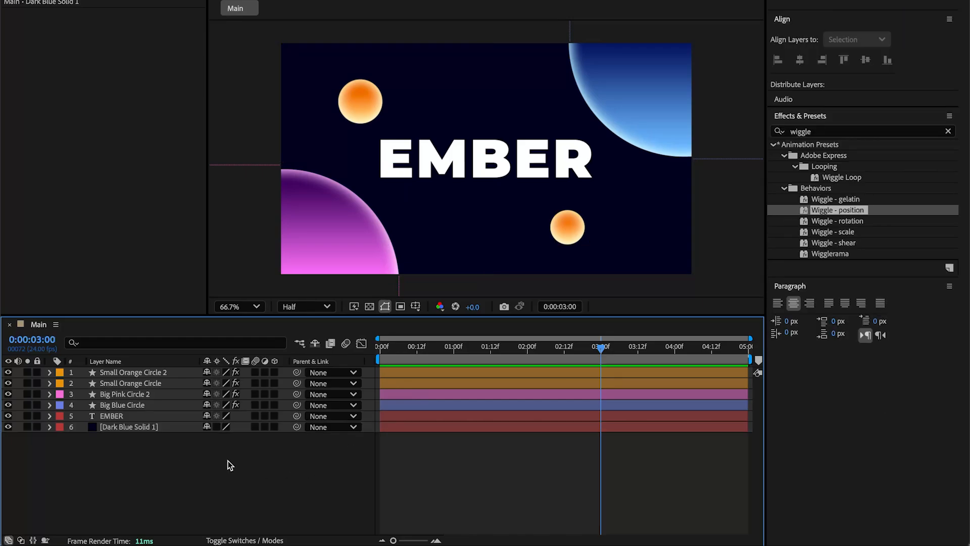
Add a new adjustment layer above all other layers.
{"action": "right_click", "coordinate": [177, 469]}
{"action": "mouse_move", "coordinate": [227, 377]}
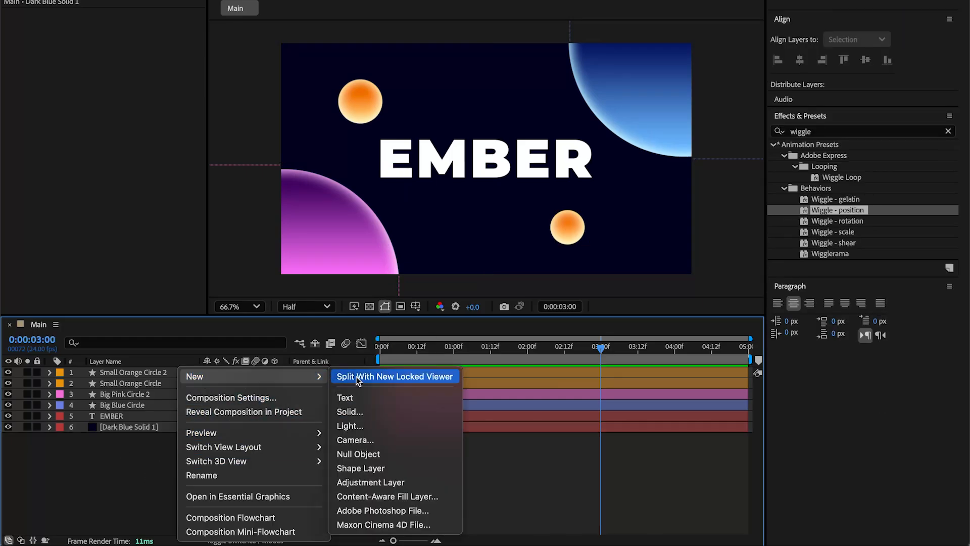
{"action": "left_click", "coordinate": [372, 482]}
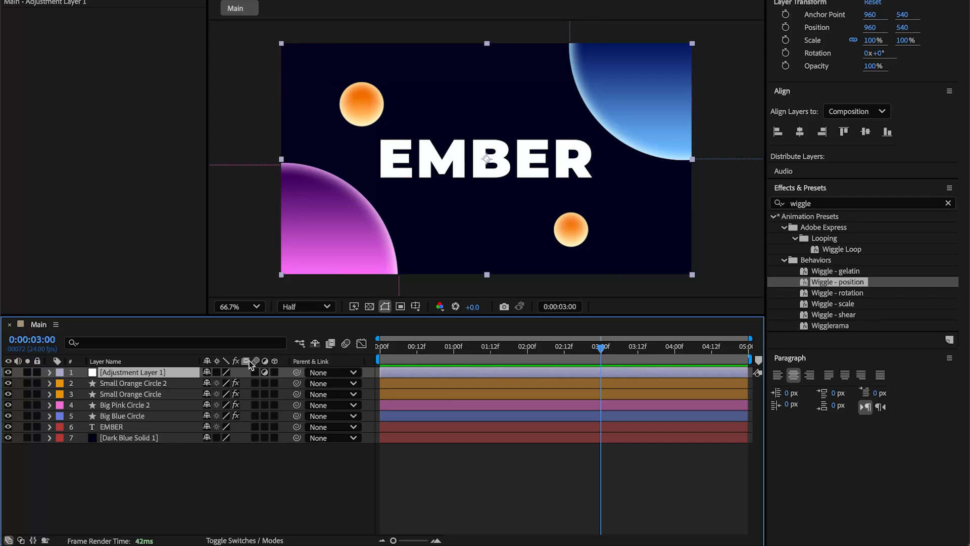
{"action": "left_click", "coordinate": [139, 385]}
{"action": "left_click", "coordinate": [142, 394]}
{"action": "left_click", "coordinate": [143, 405]}
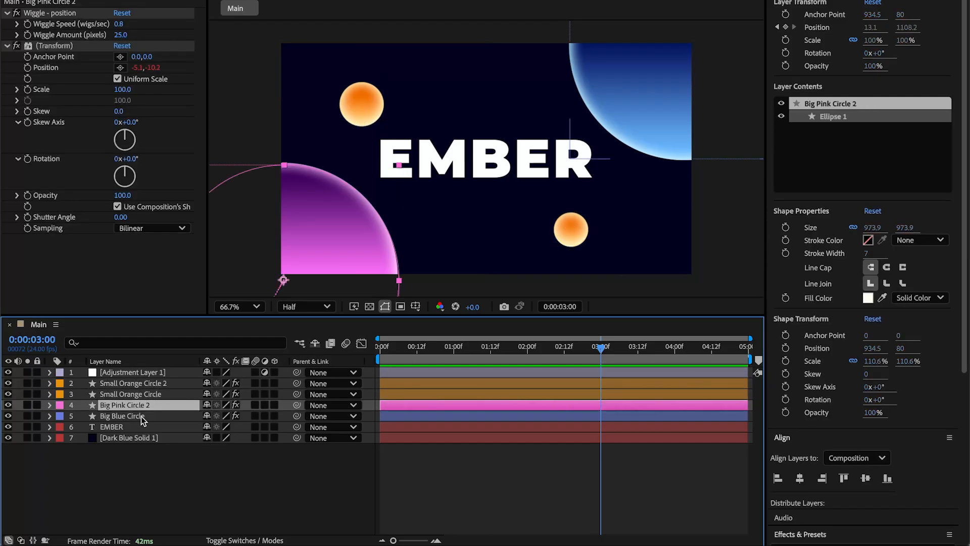
{"action": "left_click", "coordinate": [143, 416]}
Search the effects for glow and apply the Stylize Glow effect to the adjustment layer.
{"action": "left_click", "coordinate": [124, 373]}
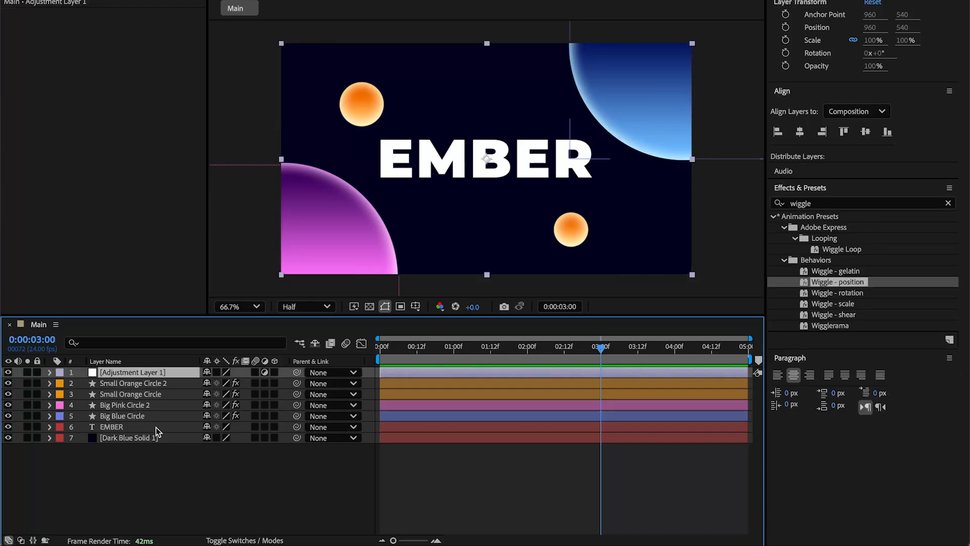
{"action": "left_click", "coordinate": [877, 205]}
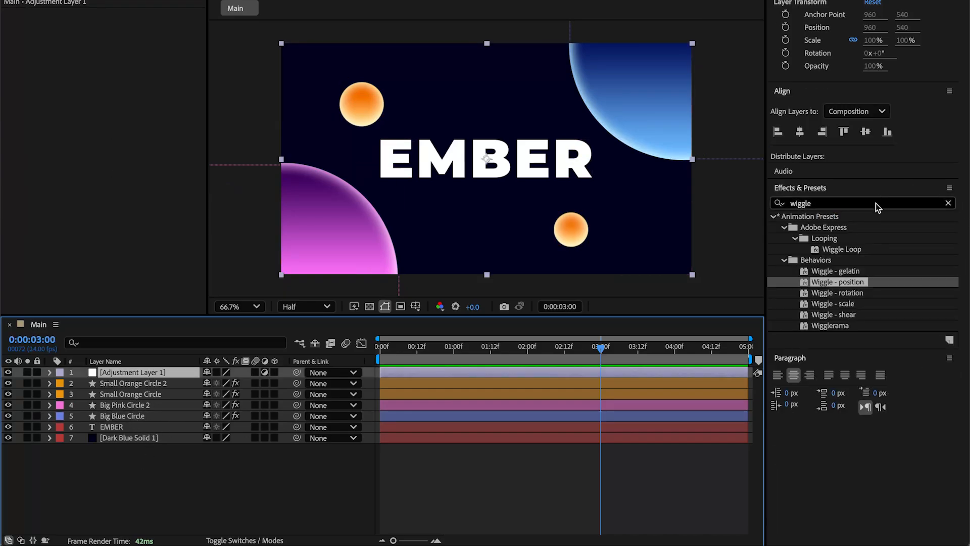
{"action": "type", "text": "glow"}
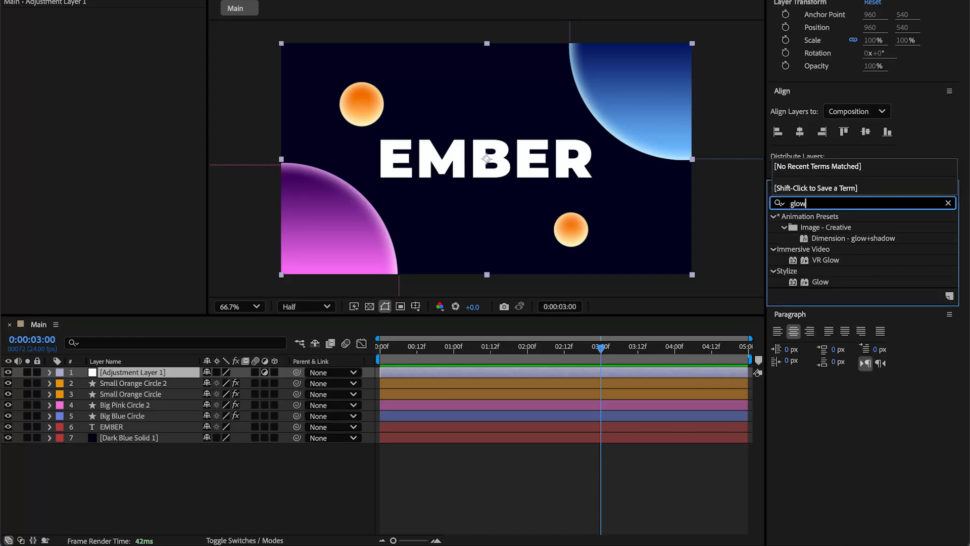
{"action": "left_click_drag", "start_coordinate": [823, 283], "coordinate": [113, 372]}
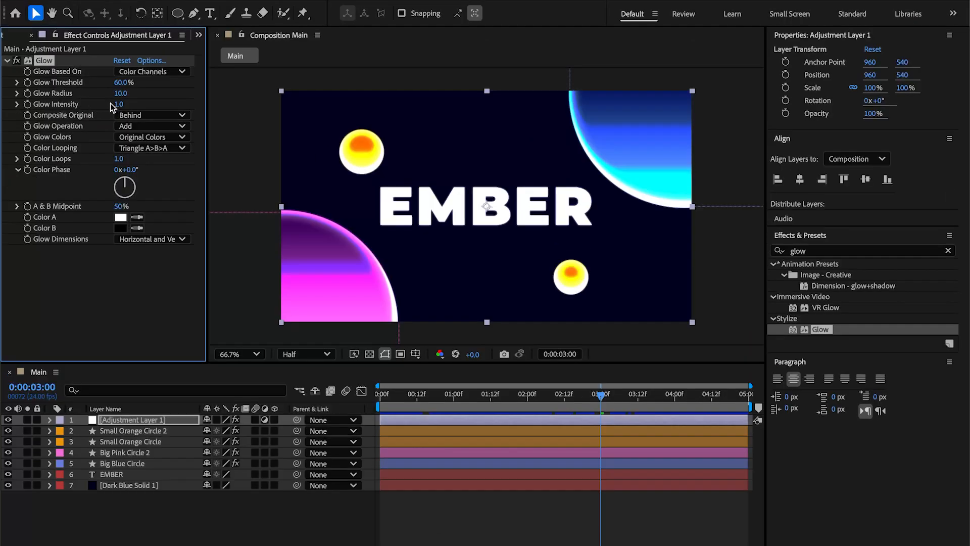
Set the adjustment layer's Glow radius to 70 and its Glow intensity to 0.35.
{"action": "left_click", "coordinate": [117, 104]}
{"action": "type", "text": "0.5"}
{"action": "key", "text": "Return"}
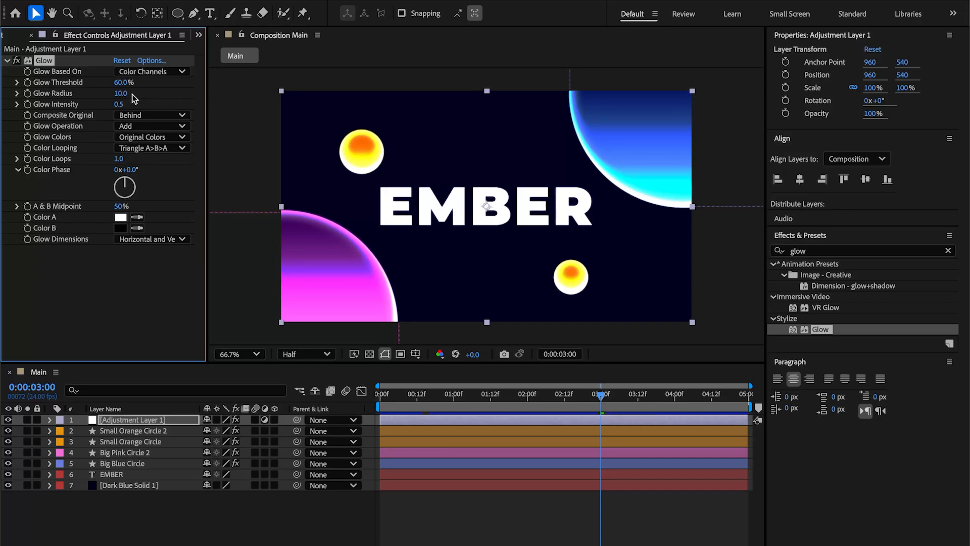
{"action": "left_click_drag", "start_coordinate": [122, 93], "coordinate": [177, 95]}
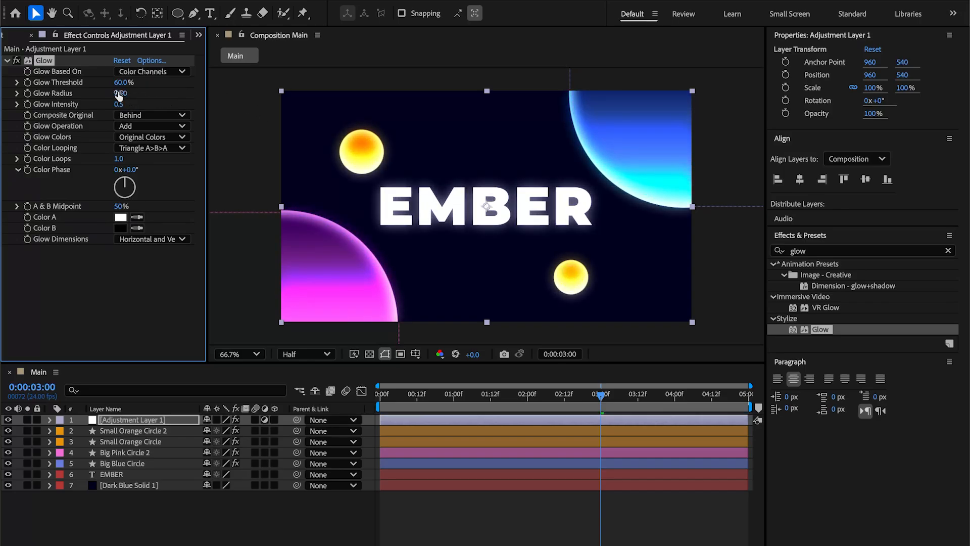
{"action": "left_click", "coordinate": [119, 105]}
{"action": "key", "text": "BackSpace"}
{"action": "key", "text": "Return"}
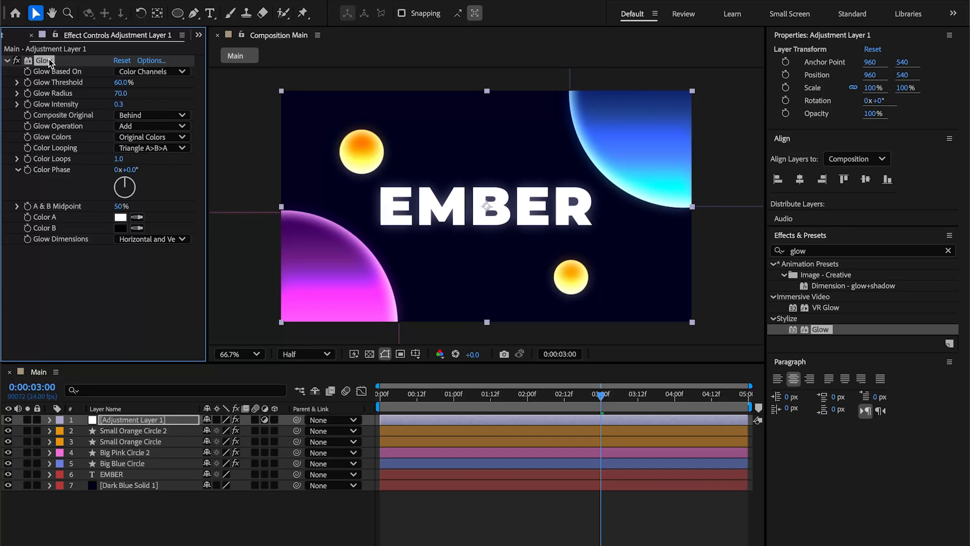
Duplicate the Glow effect on the adjustment layer and set the duplicate's intensity to 1.
{"action": "key", "text": "ctrl+d"}
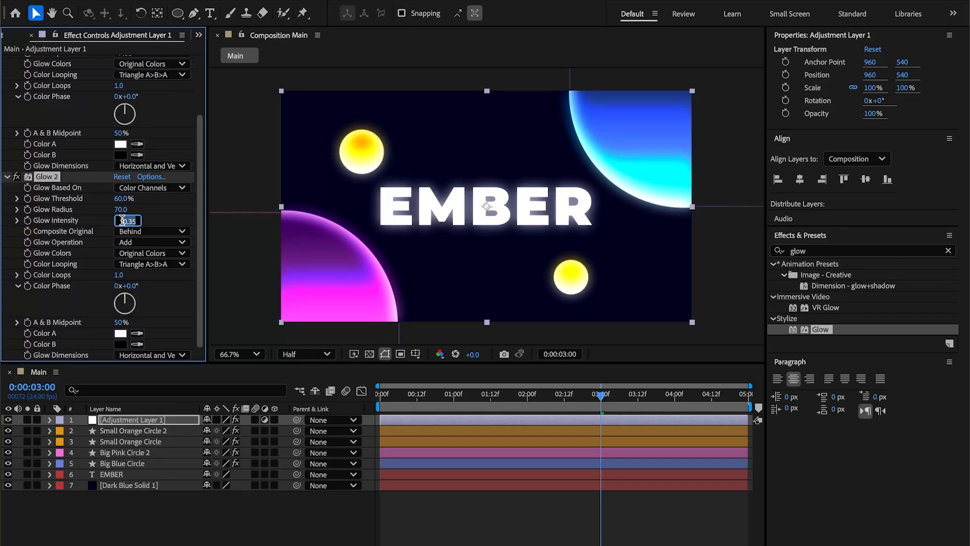
{"action": "type", "text": "1"}
{"action": "key", "text": "Return"}
Set the second Glow's radius to 300 and collapse the settings of both Glow effects.
{"action": "left_click", "coordinate": [128, 210]}
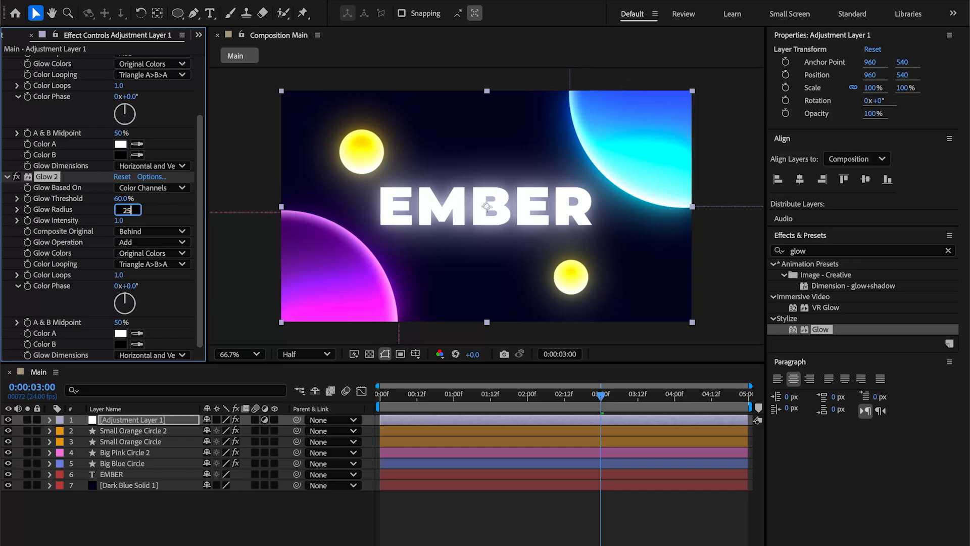
{"action": "key", "text": "Return"}
{"action": "left_click_drag", "start_coordinate": [123, 209], "coordinate": [228, 201]}
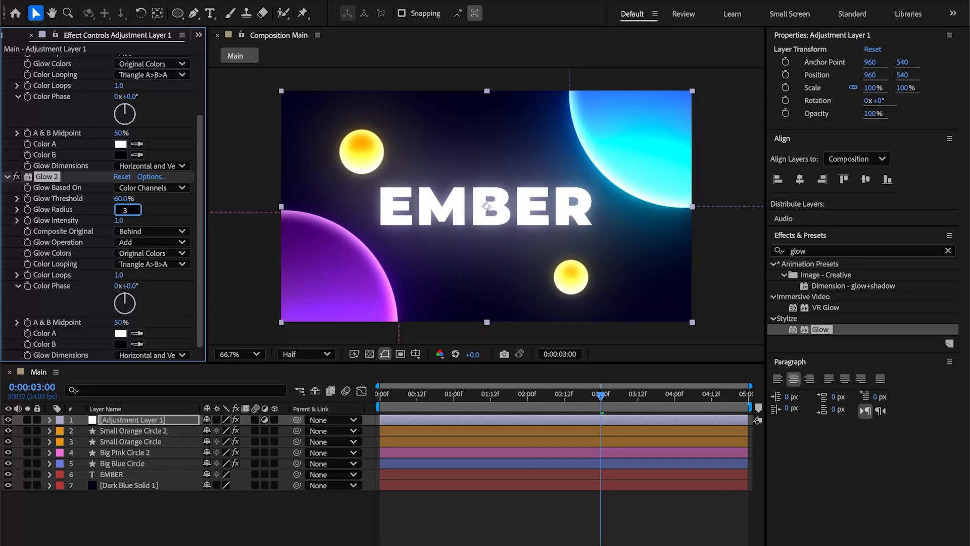
{"action": "key", "text": "Return"}
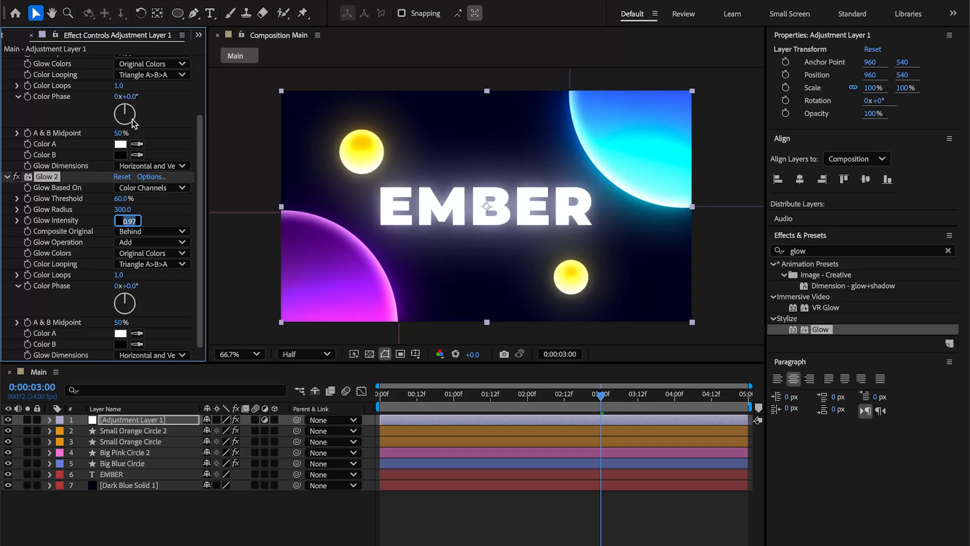
{"action": "scroll", "coordinate": [152, 94], "scroll_direction": "up", "scroll_amount": 3}
{"action": "left_click", "coordinate": [6, 61]}
{"action": "left_click", "coordinate": [6, 72]}
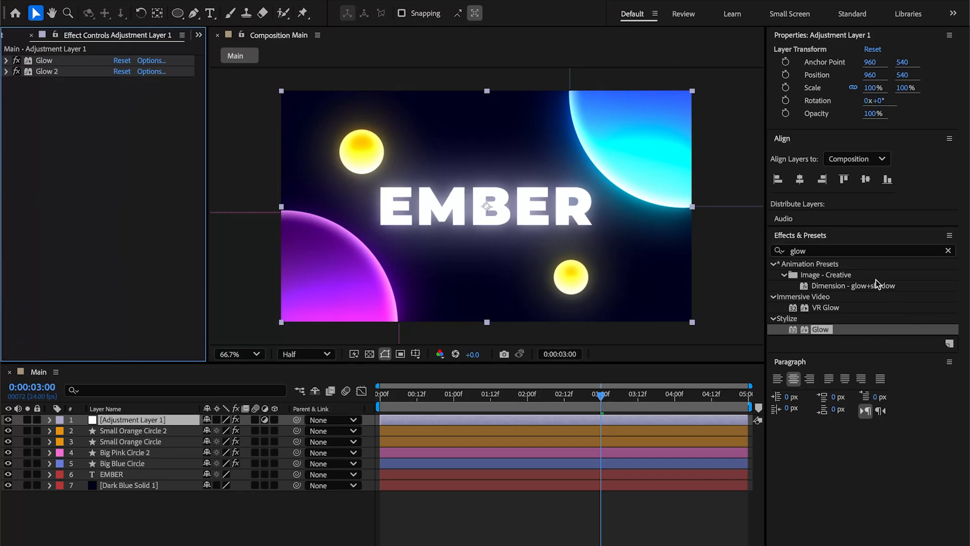
Apply the Noise effect to the adjustment layer below both Glows, set its amount to 15%, and preview the animation from the start.
{"action": "left_click", "coordinate": [822, 251]}
{"action": "type", "text": "noise"}
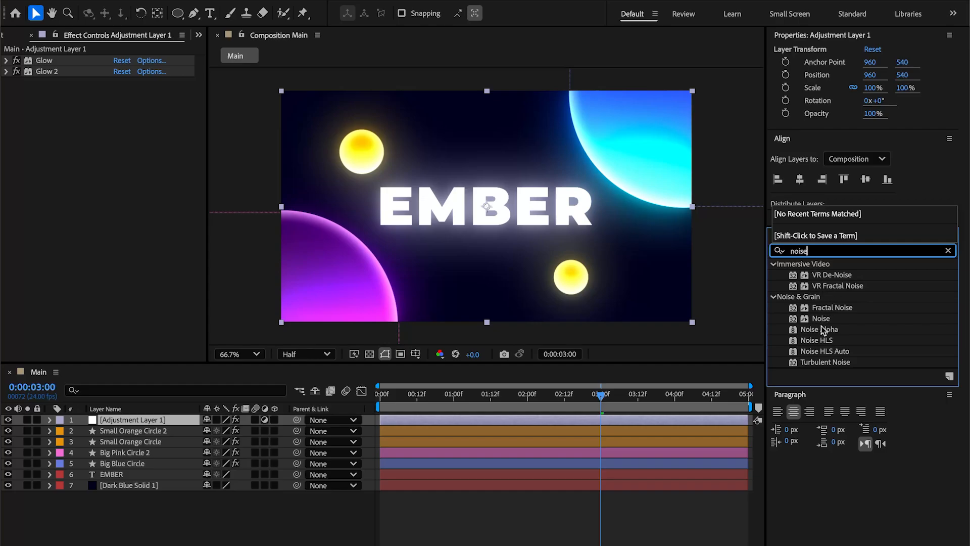
{"action": "left_click_drag", "start_coordinate": [849, 317], "coordinate": [145, 116]}
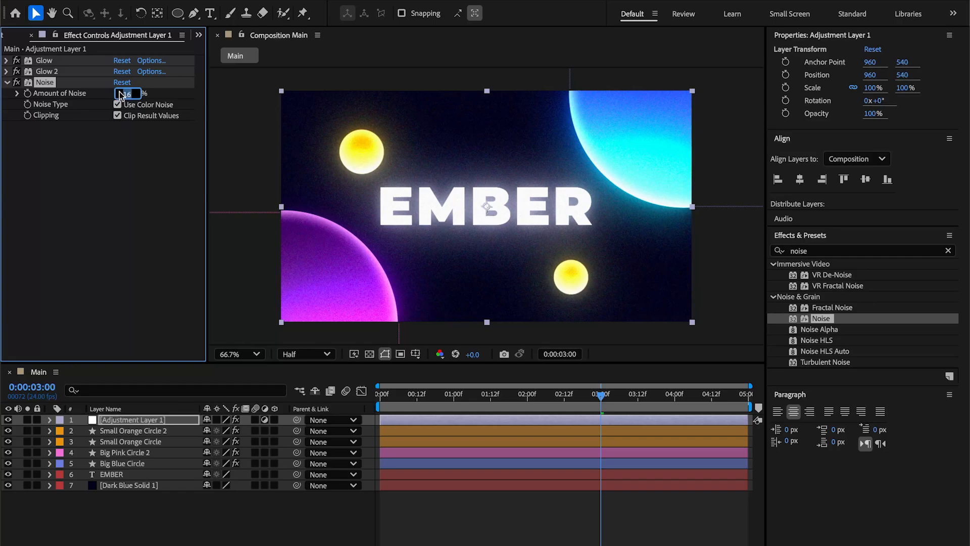
{"action": "left_click", "coordinate": [324, 504]}
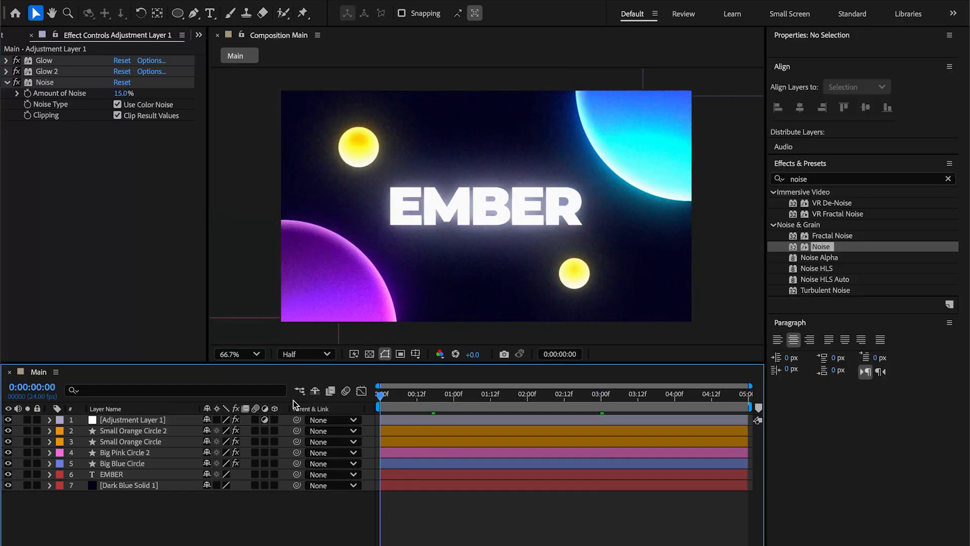
{"action": "key", "text": "Home"}
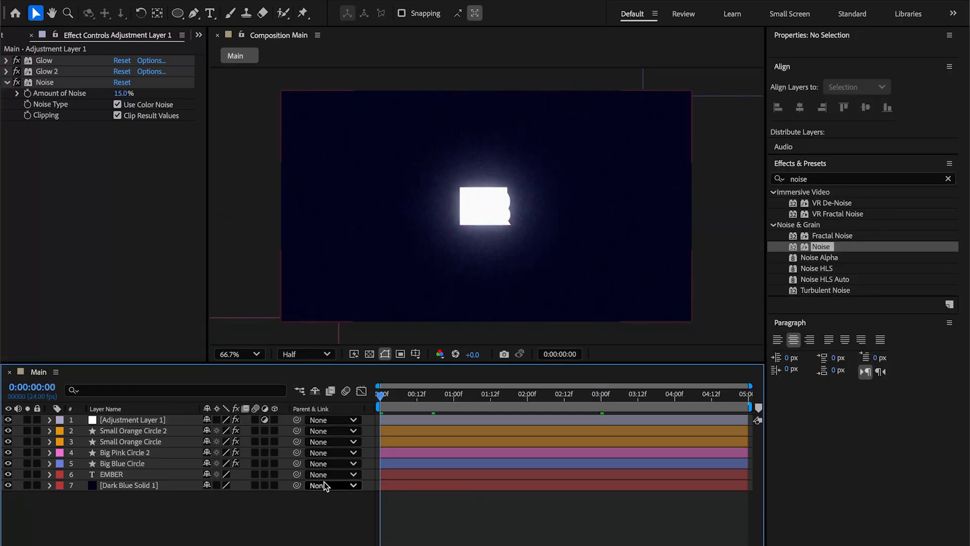
{"action": "key", "text": "space"}
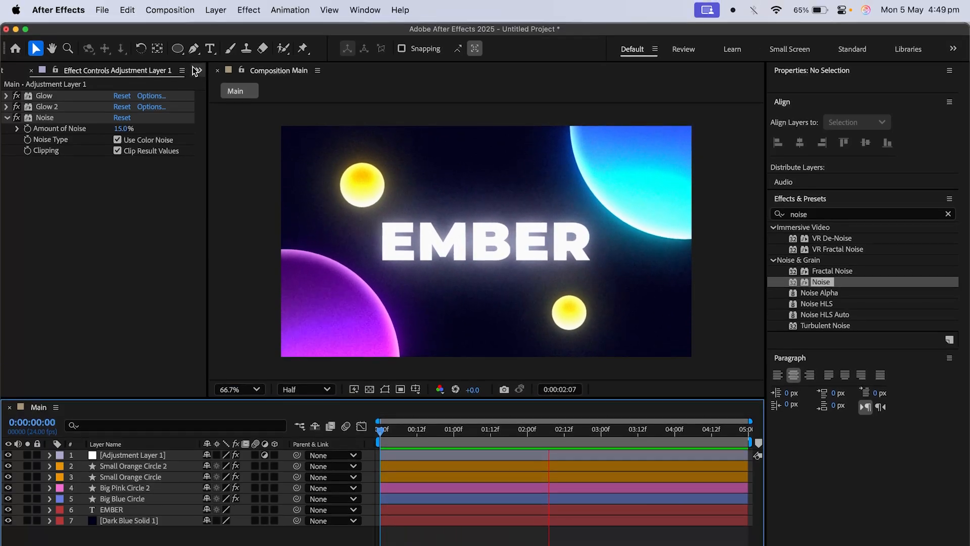
Add the Main composition to the Render Queue for export.
{"action": "left_click", "coordinate": [102, 10]}
{"action": "mouse_move", "coordinate": [132, 238]}
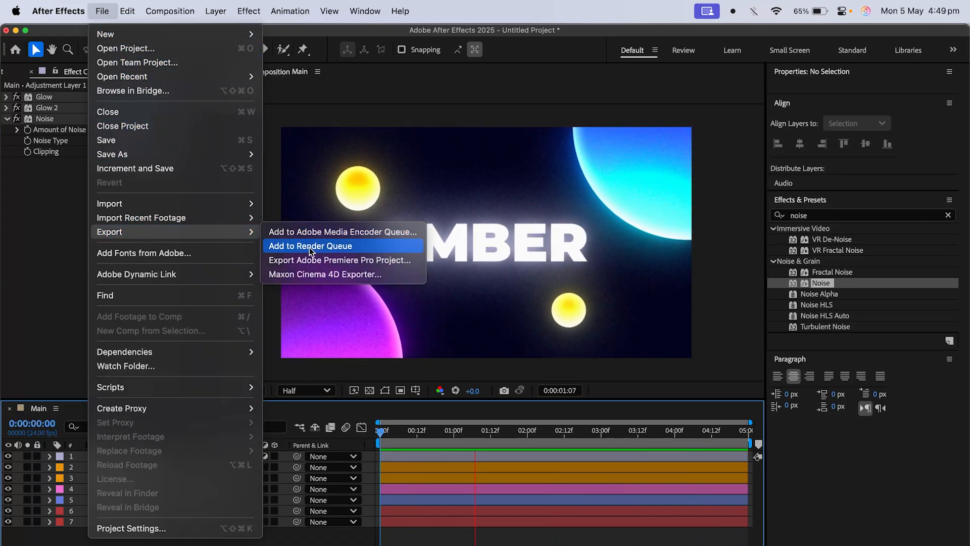
{"action": "left_click", "coordinate": [311, 247]}
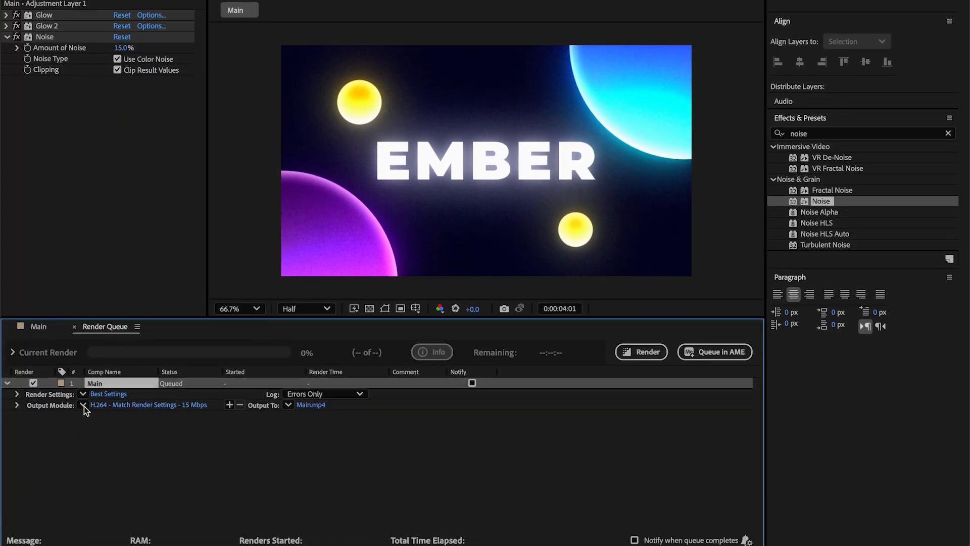
Set the Main render item's output module to H.264 - Match Render Settings - 40 Mbps, with render settings at Best Settings.
{"action": "left_click", "coordinate": [84, 405]}
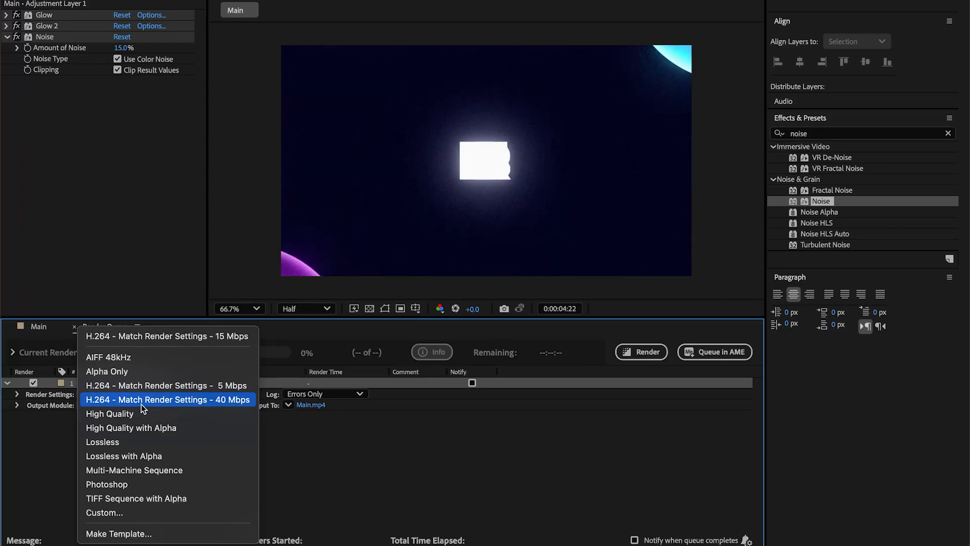
{"action": "left_click", "coordinate": [202, 400]}
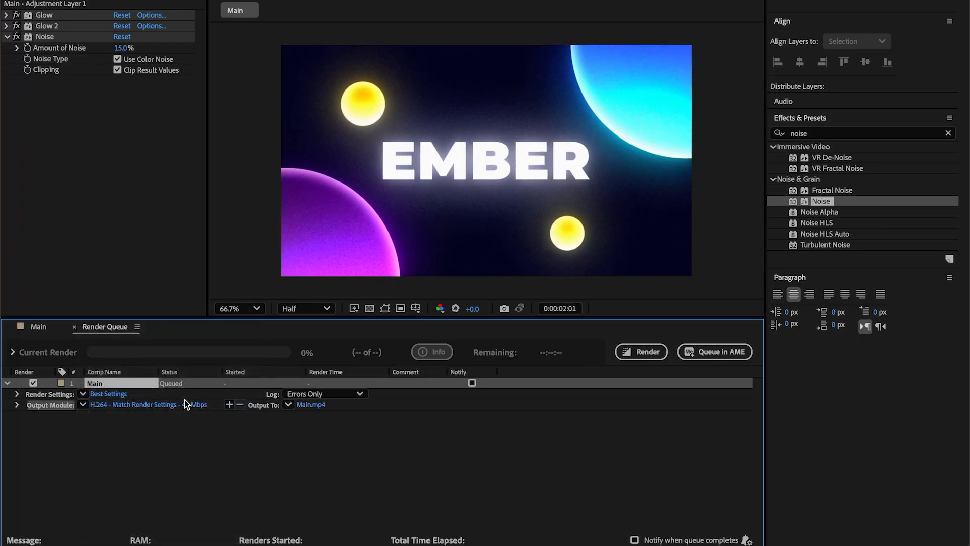
{"action": "left_click", "coordinate": [83, 394]}
{"action": "left_click", "coordinate": [107, 403]}
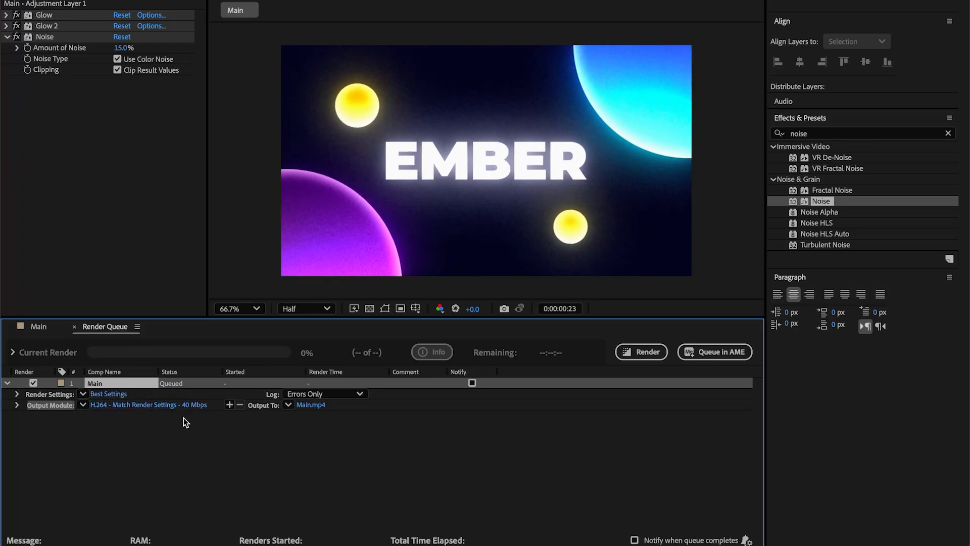
Save the output as Logo Intro.mp4 in the After Effects Logo Intro folder and start the render.
{"action": "left_click", "coordinate": [311, 404]}
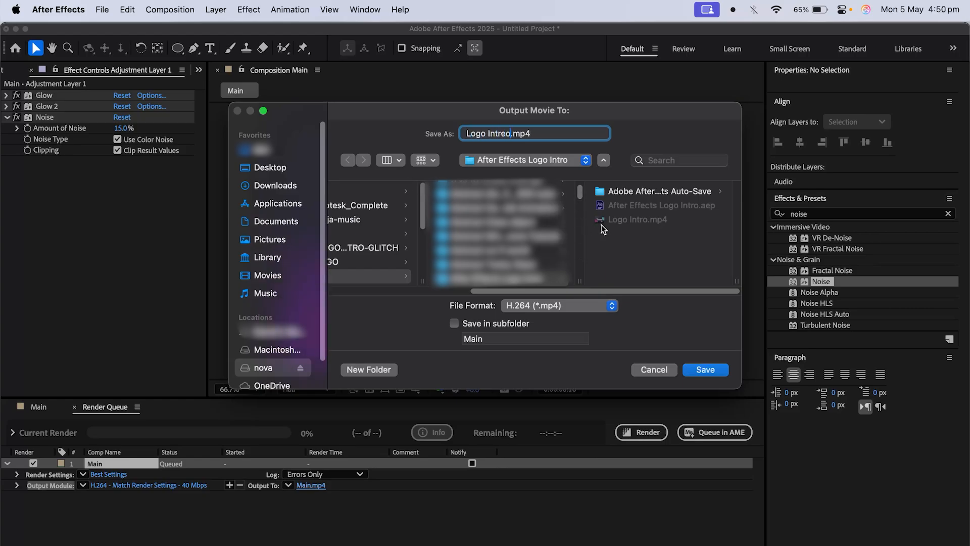
{"action": "left_click", "coordinate": [705, 370]}
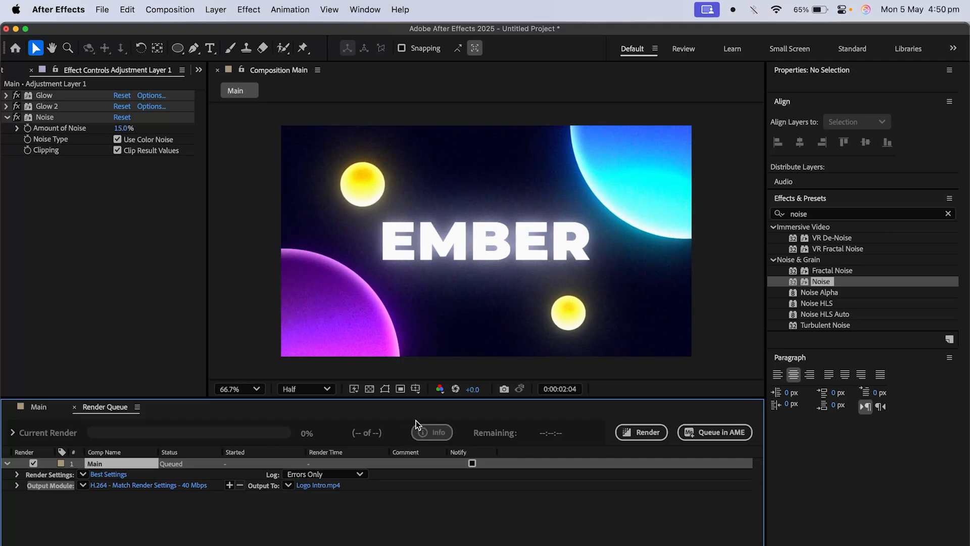
{"action": "left_click", "coordinate": [640, 431]}
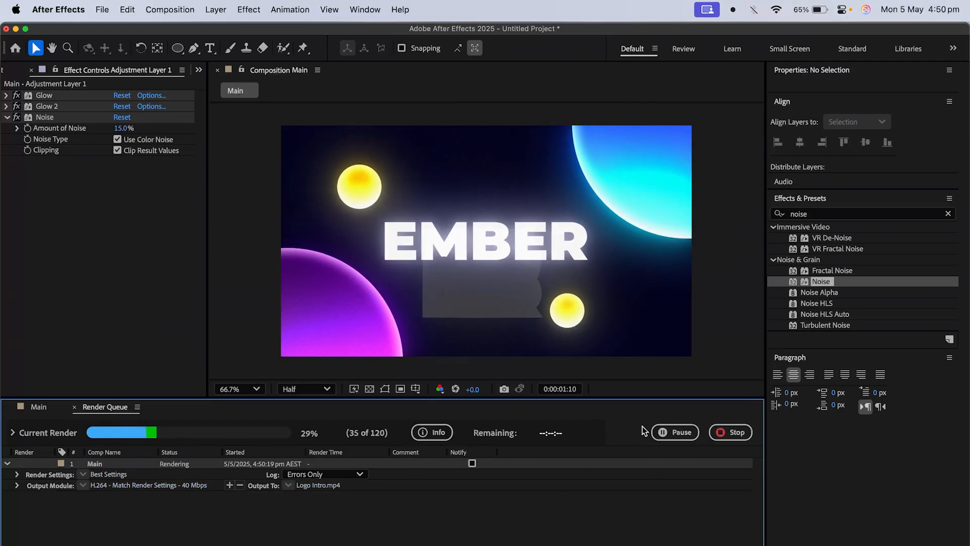